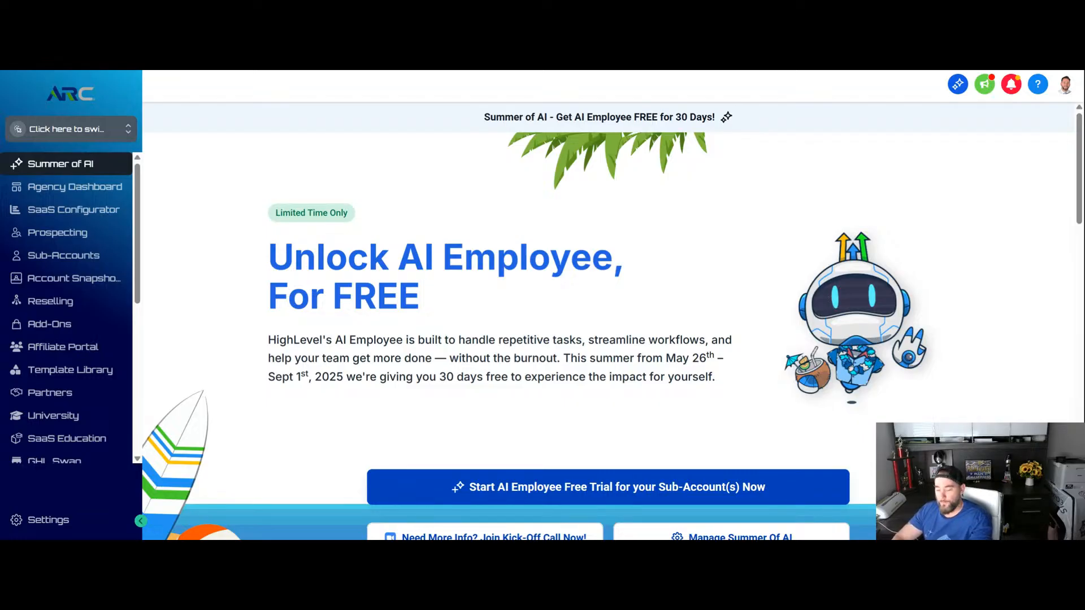
scroll(534, 303, down, 2)
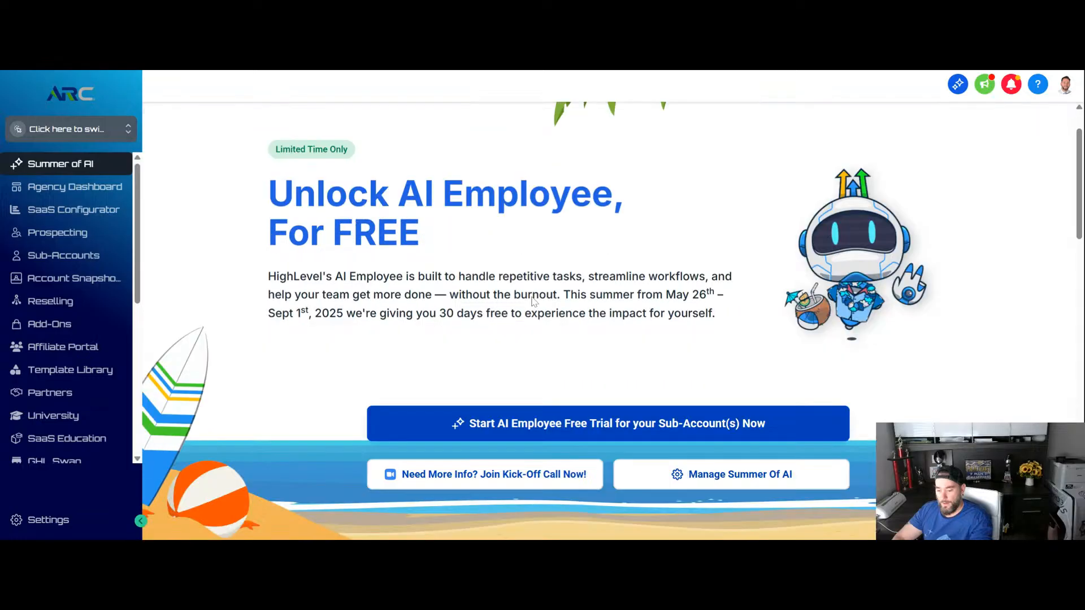
scroll(526, 267, up, 2)
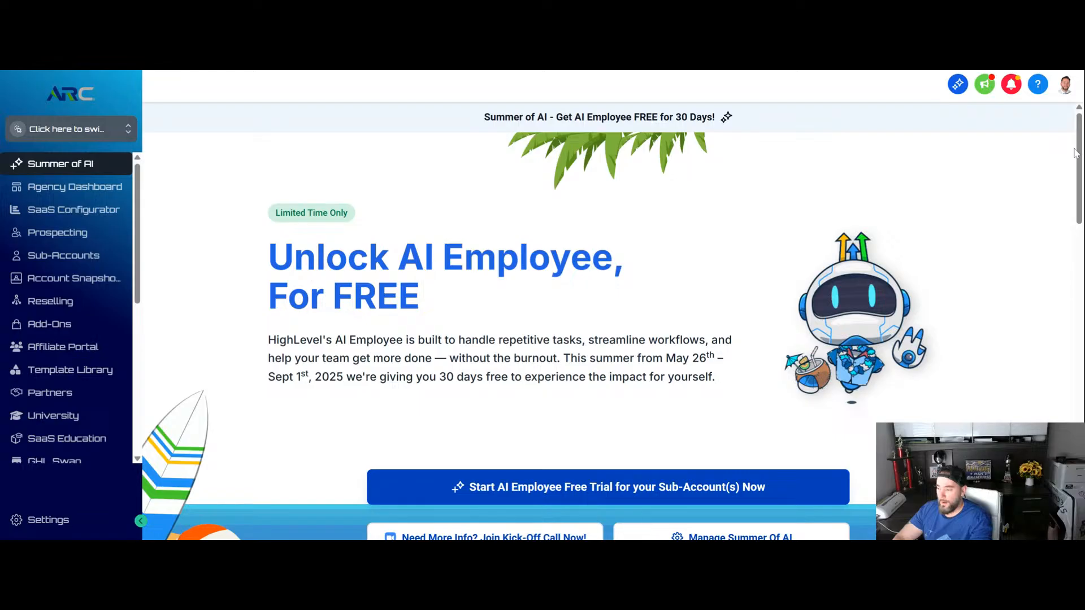
drag(1075, 152, 1071, 219)
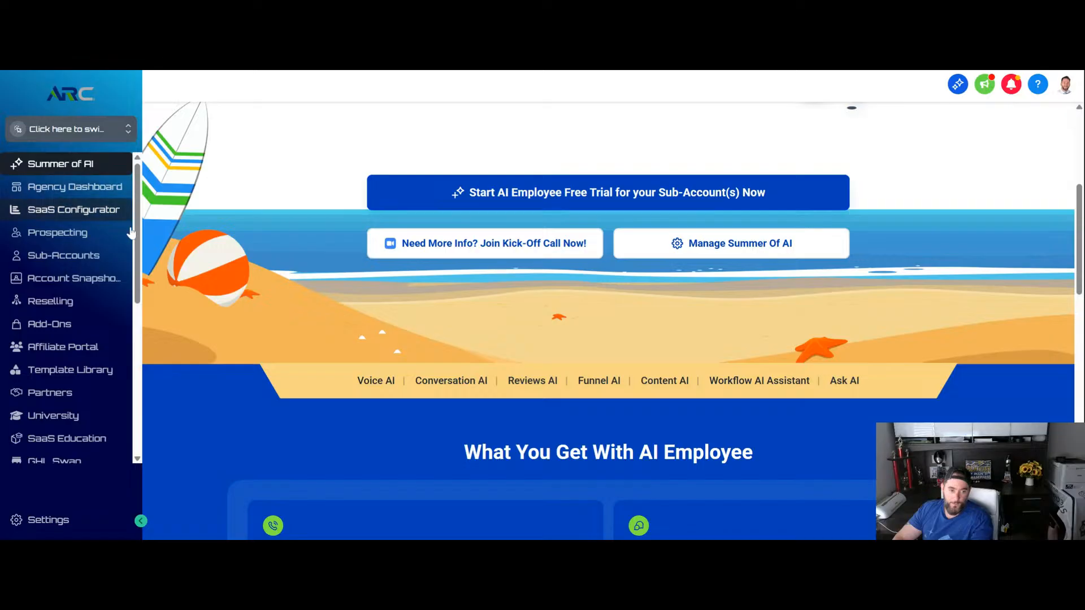
- Switch from the agency view to the Comlink sub-account and open its Launchpad
click(72, 130)
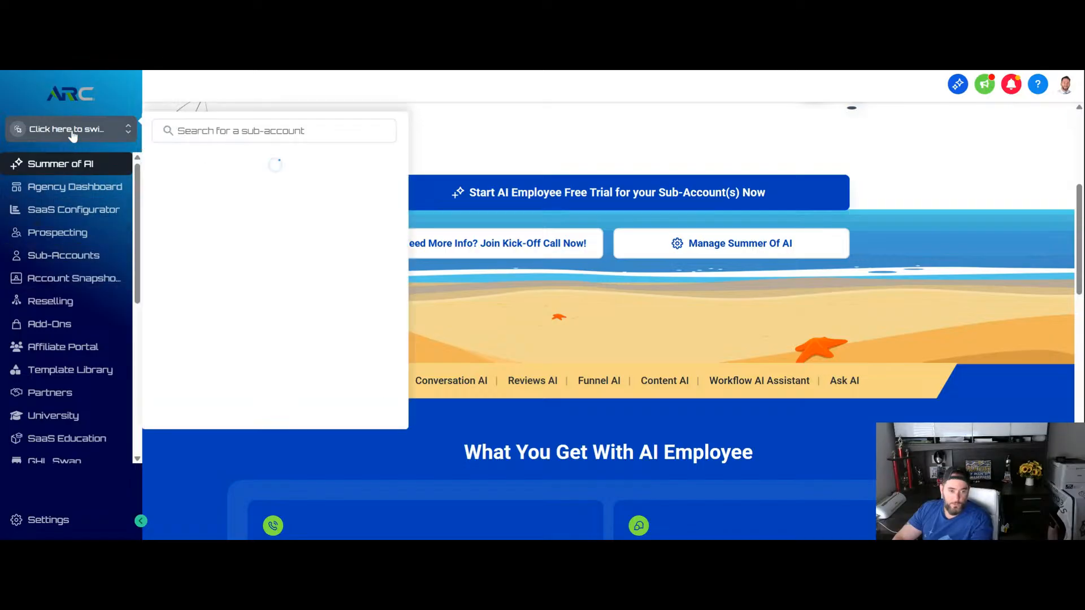
click(161, 196)
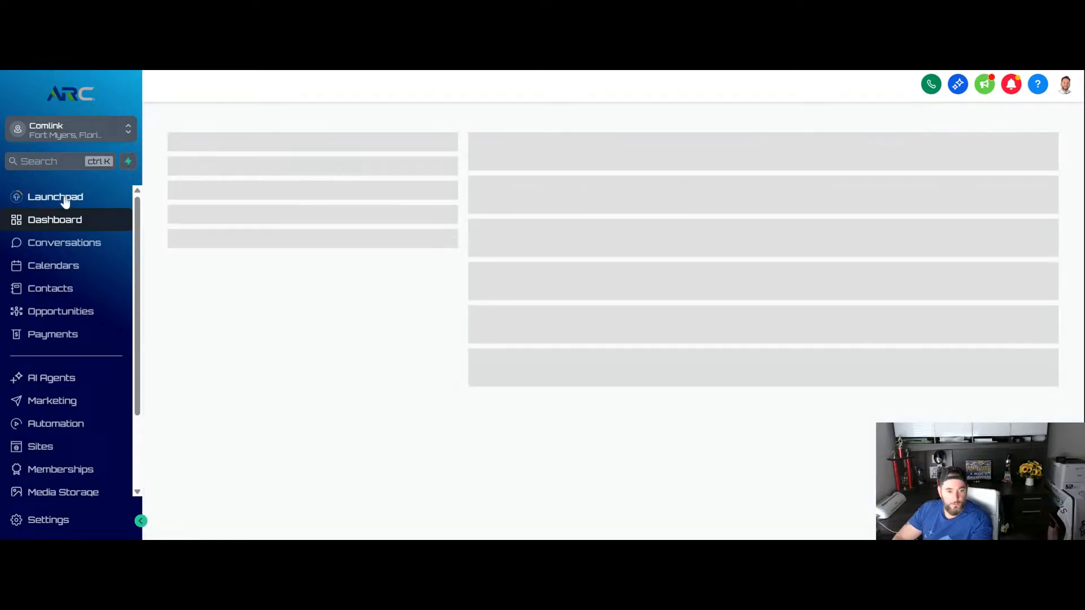
click(68, 198)
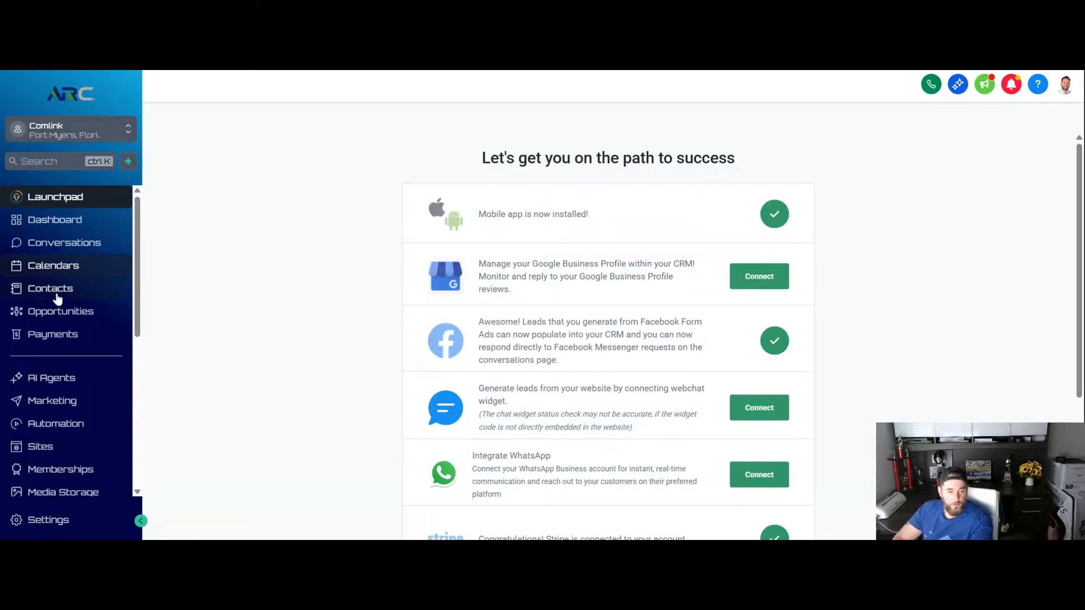
- Open the Conversation AI bot list in the sub-account's AI Agents area
scroll(24, 283, down, 2)
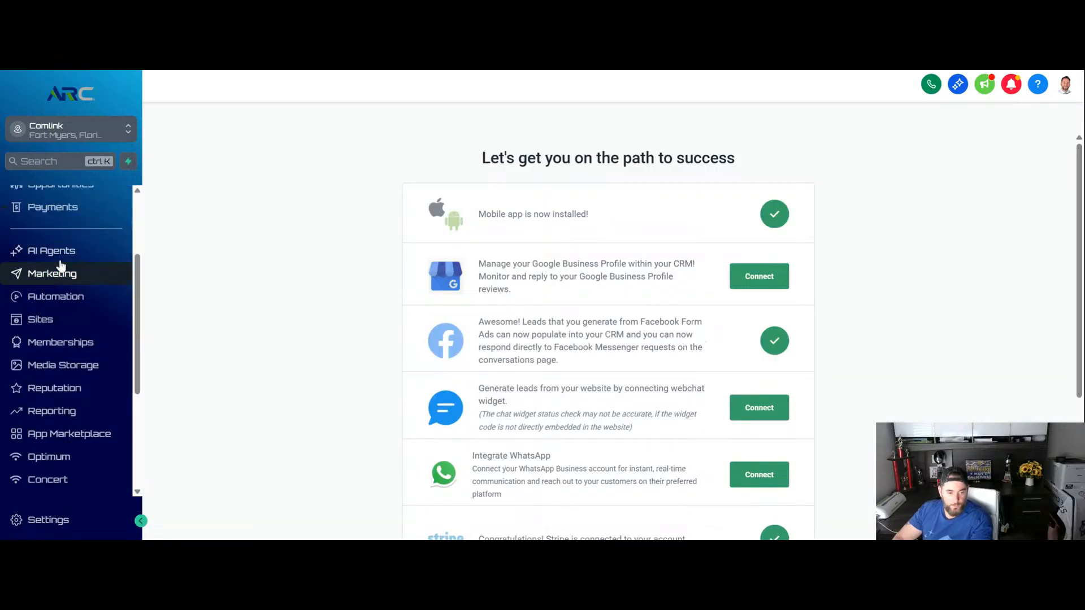
click(18, 252)
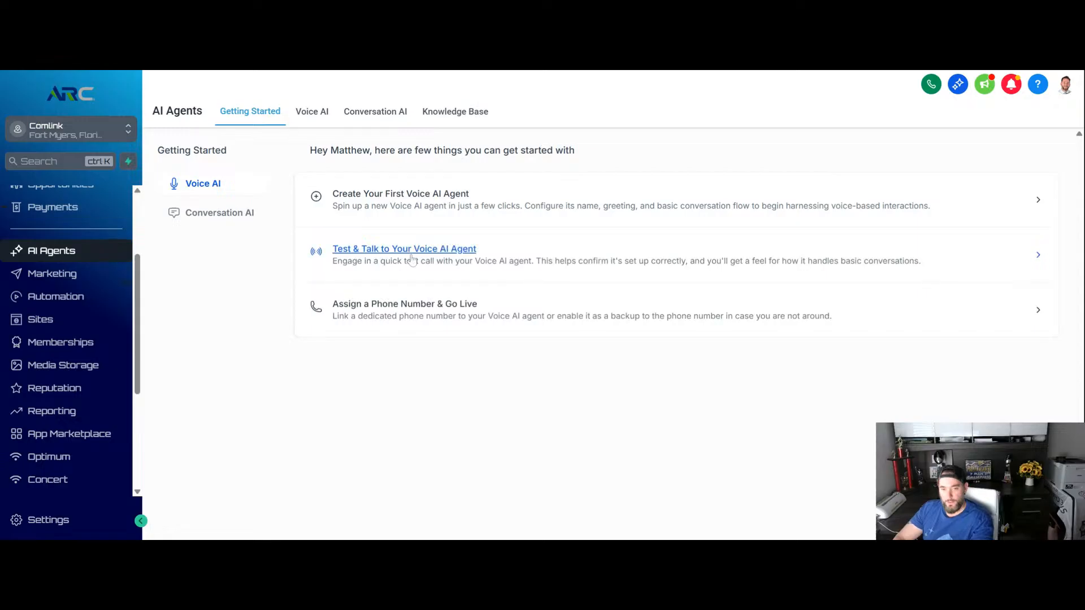
click(376, 113)
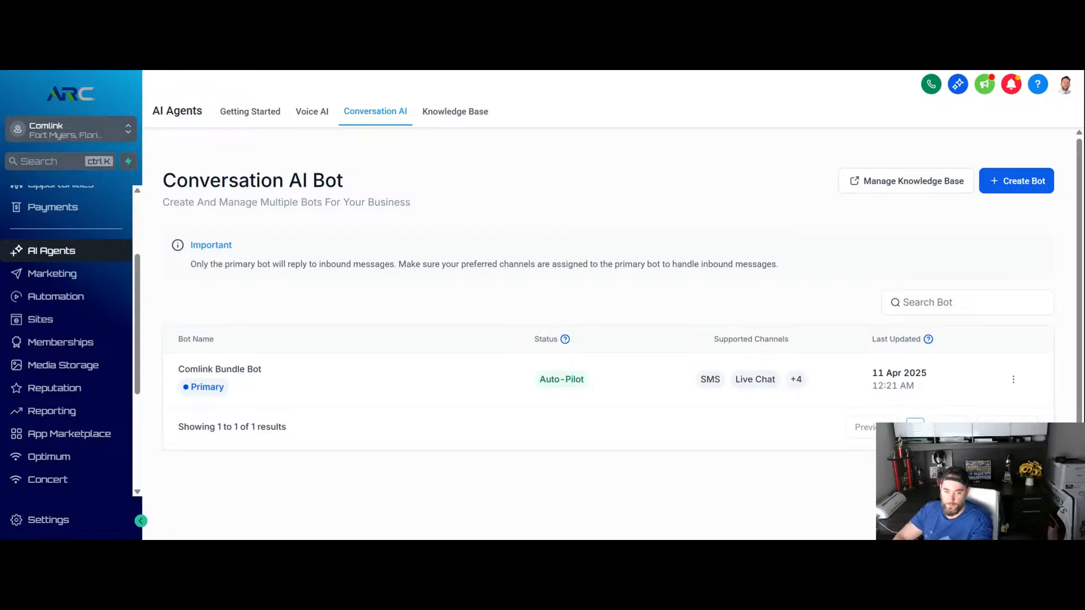
scroll(356, 217, down, 1)
scroll(356, 217, up, 1)
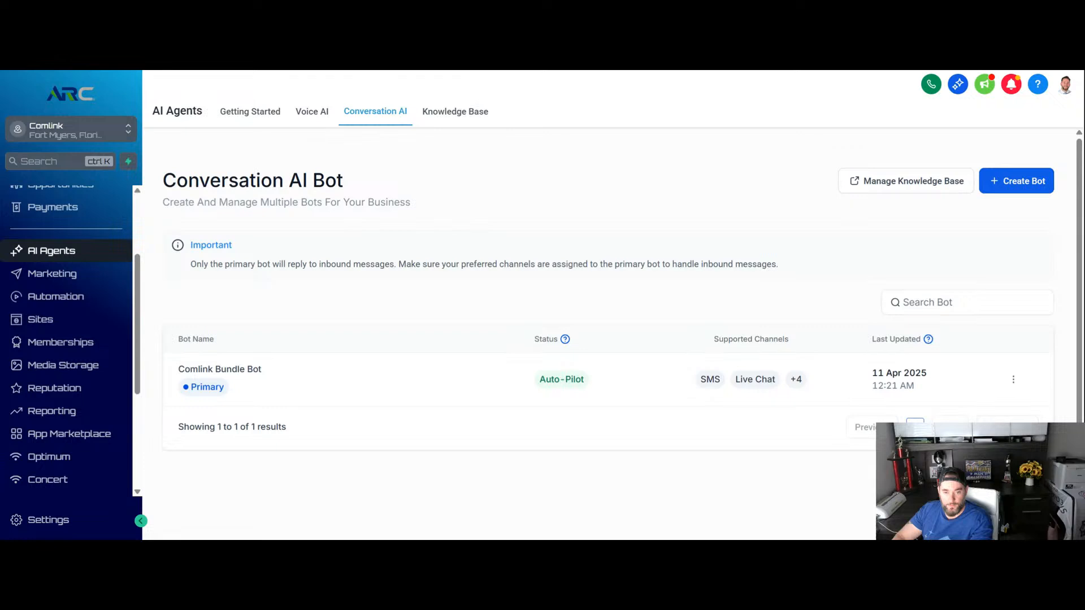
- Revisit the AI Agents getting-started page, return to Conversation AI, and open the Comlink Bundle Bot's settings
click(251, 112)
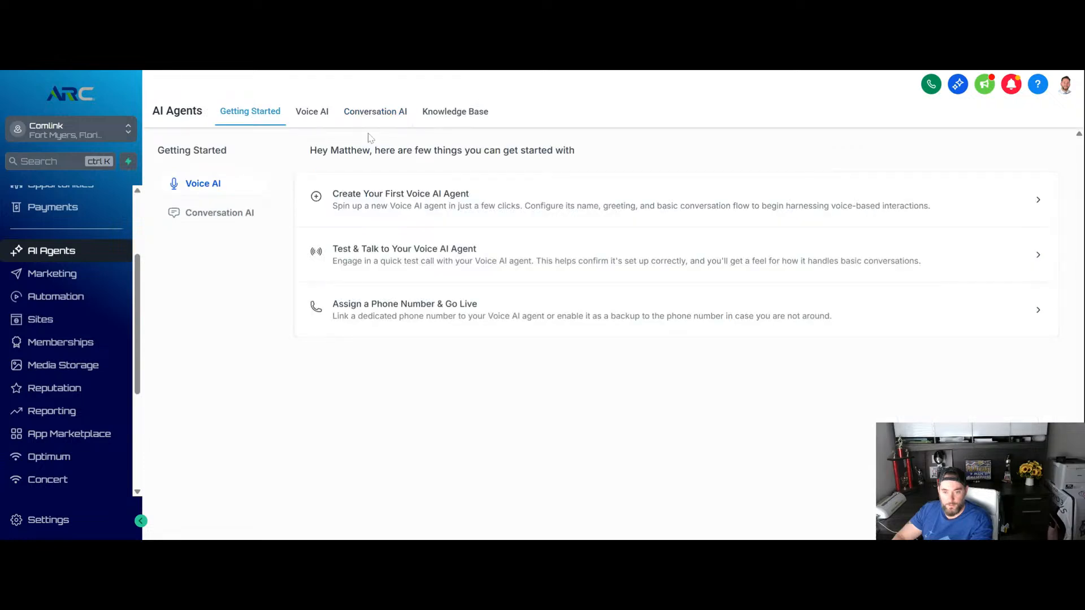
click(376, 113)
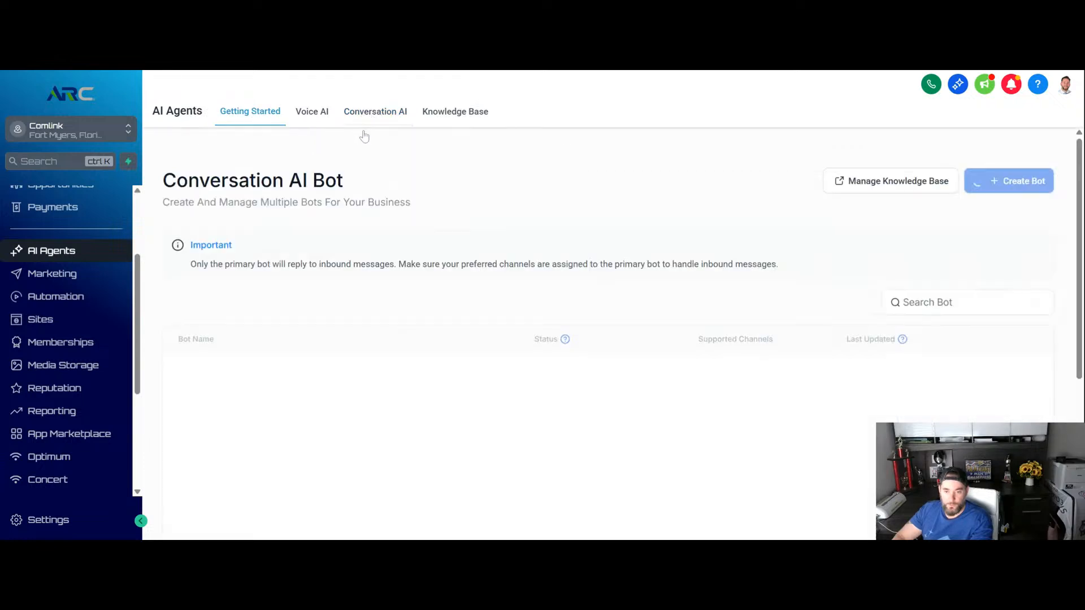
scroll(232, 249, down, 1)
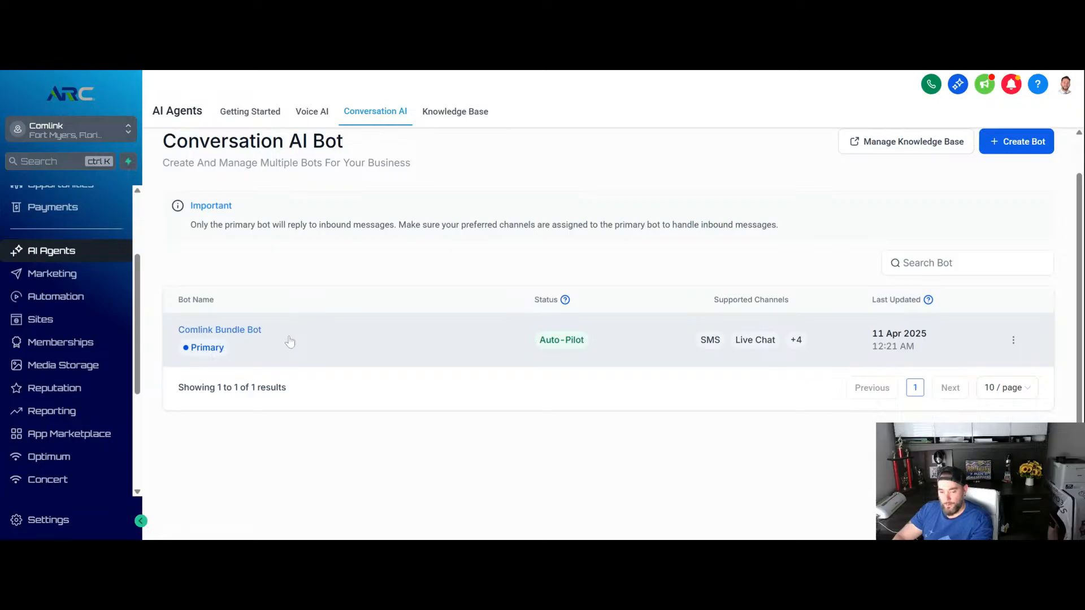
click(220, 330)
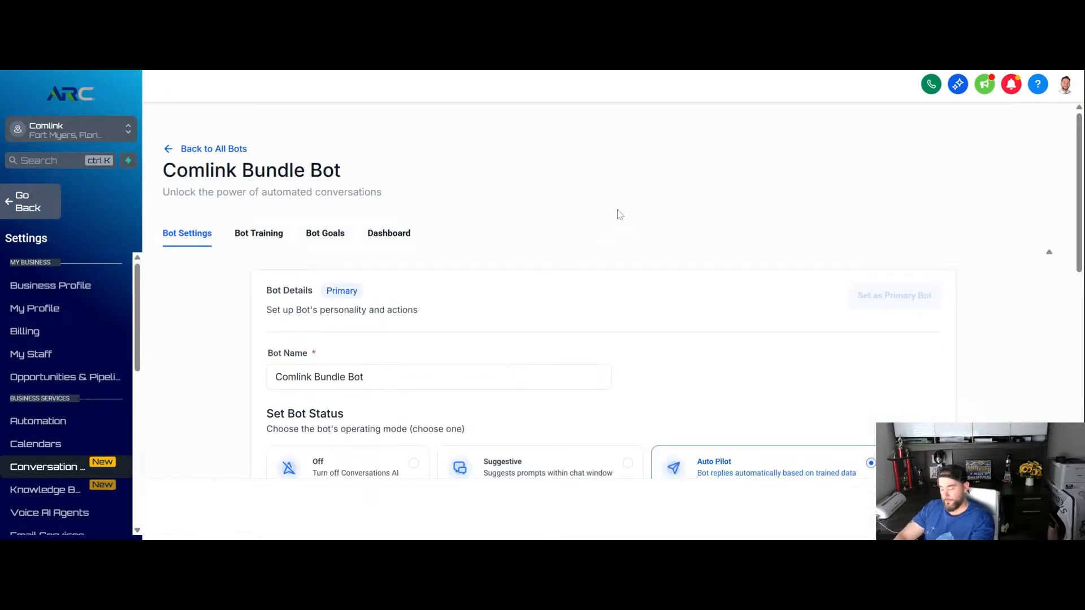
scroll(602, 194, down, 1)
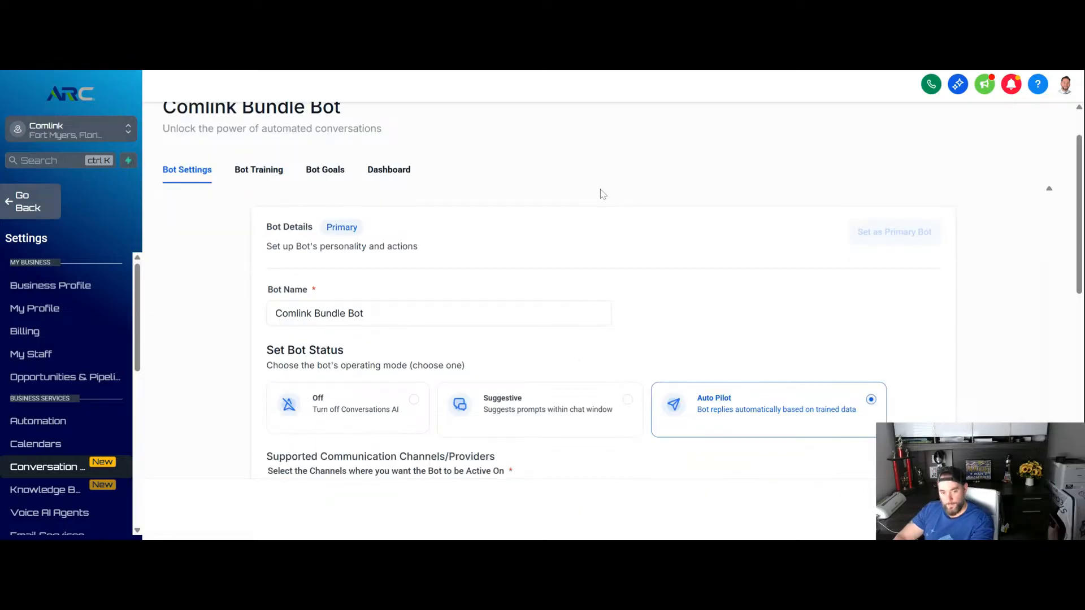
scroll(478, 283, down, 1)
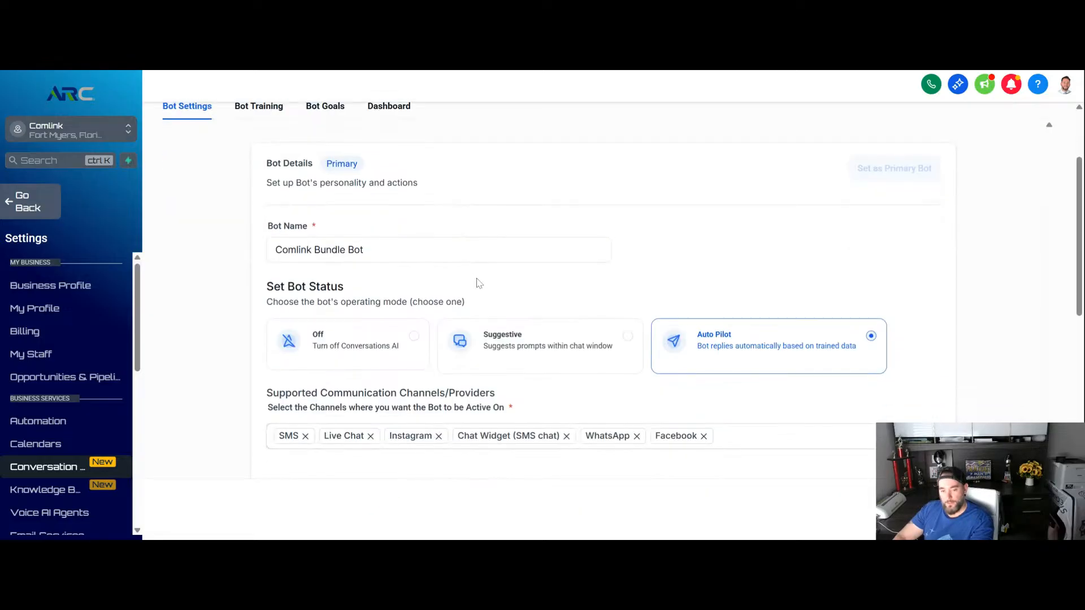
- Switch the Comlink Bundle Bot's status to Off and back to Auto Pilot
click(438, 261)
drag(366, 249, 258, 259)
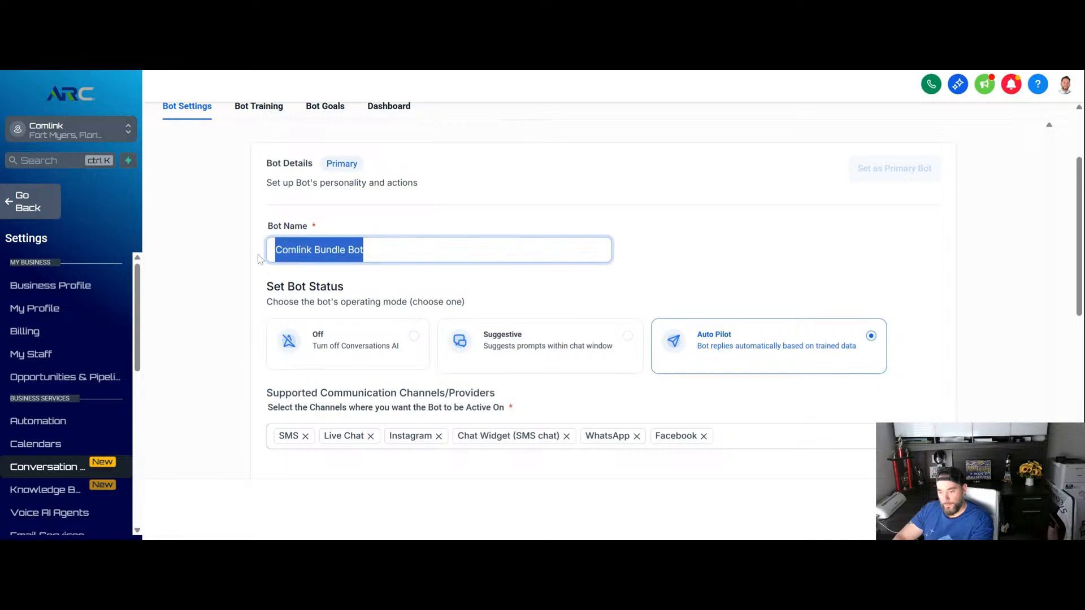
scroll(425, 225, down, 1)
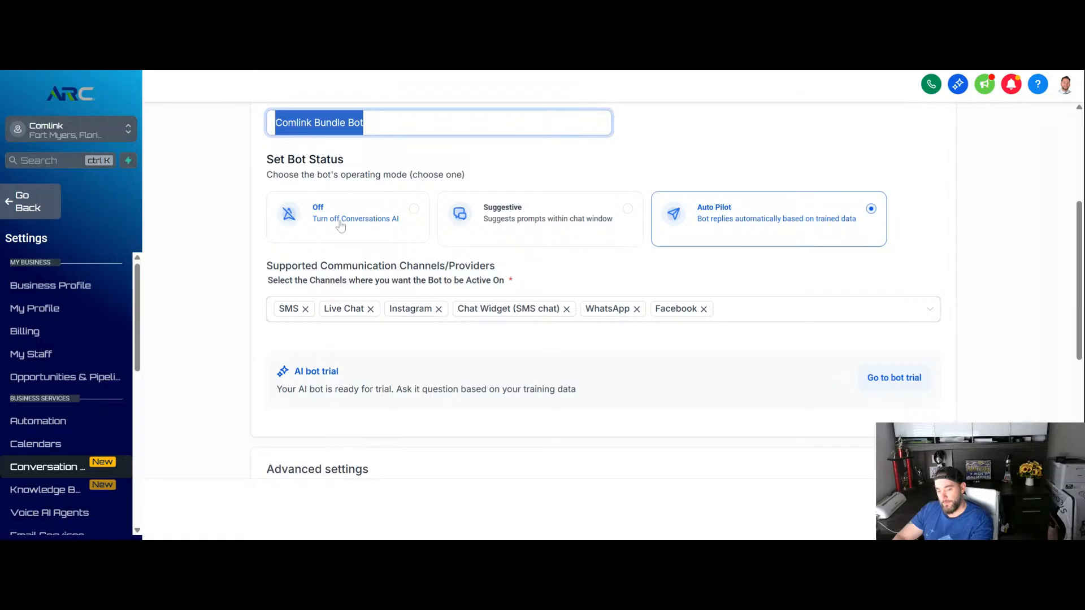
click(412, 210)
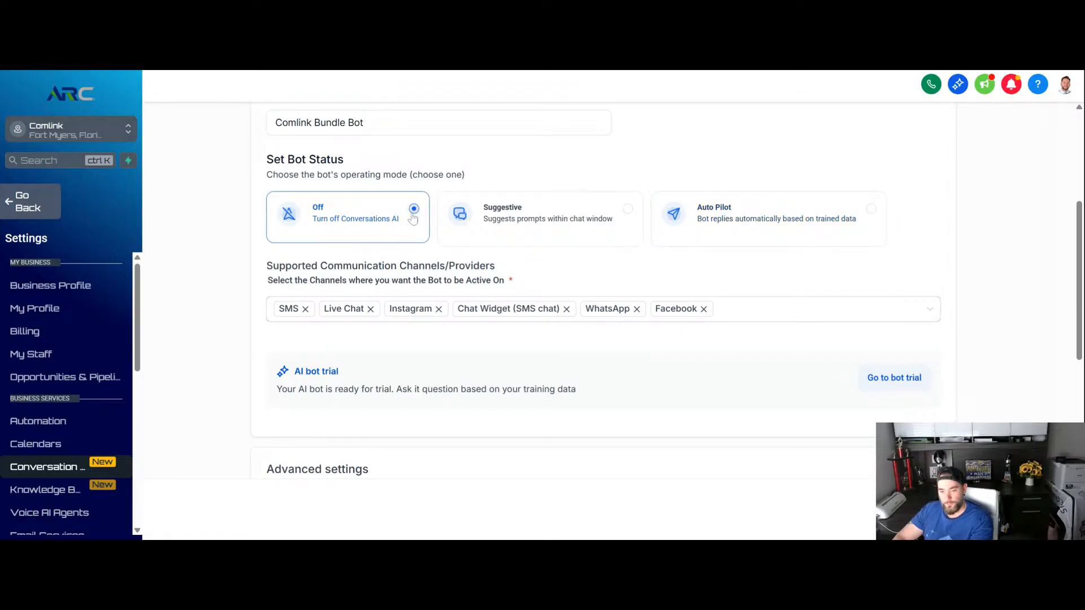
click(870, 210)
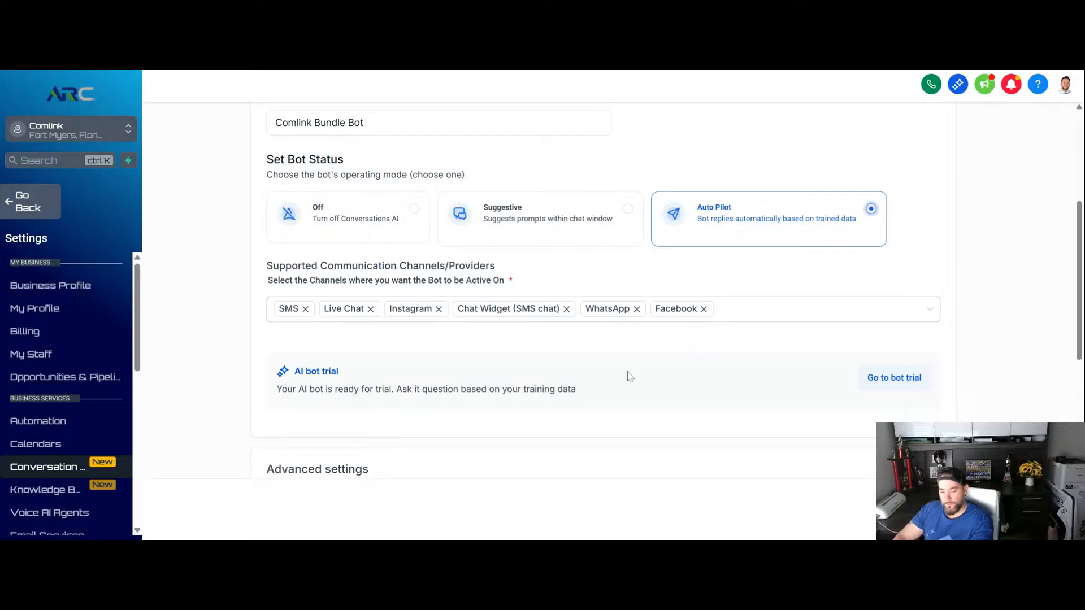
- Examine which communication channels can be selected for the bot, leaving the selection as it is
click(927, 312)
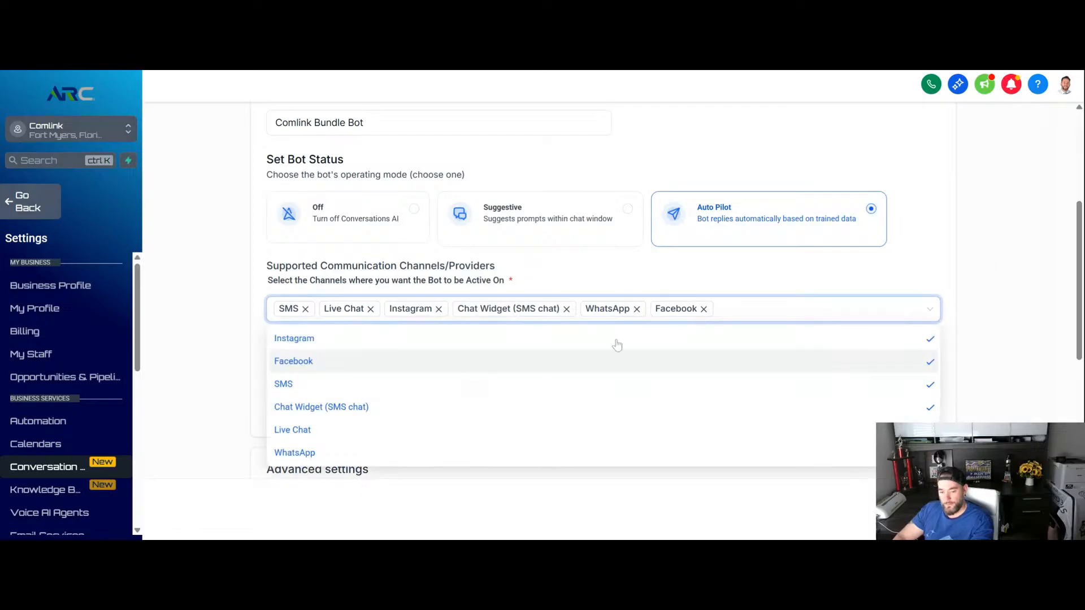
click(192, 289)
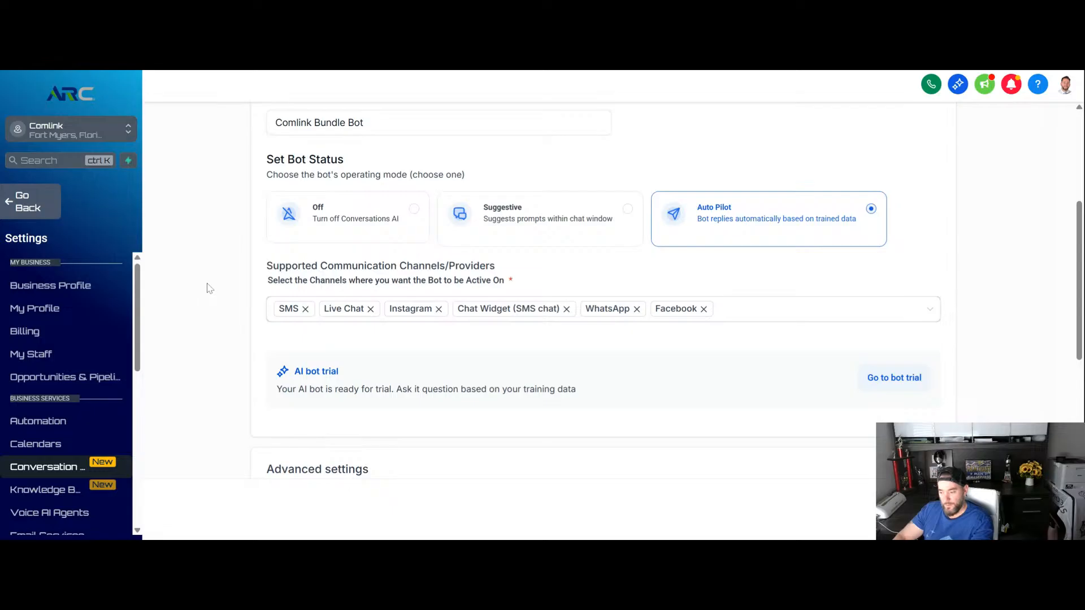
- Set the auto-pilot wait time before responding to 5, keeping seconds as the unit
scroll(209, 289, down, 5)
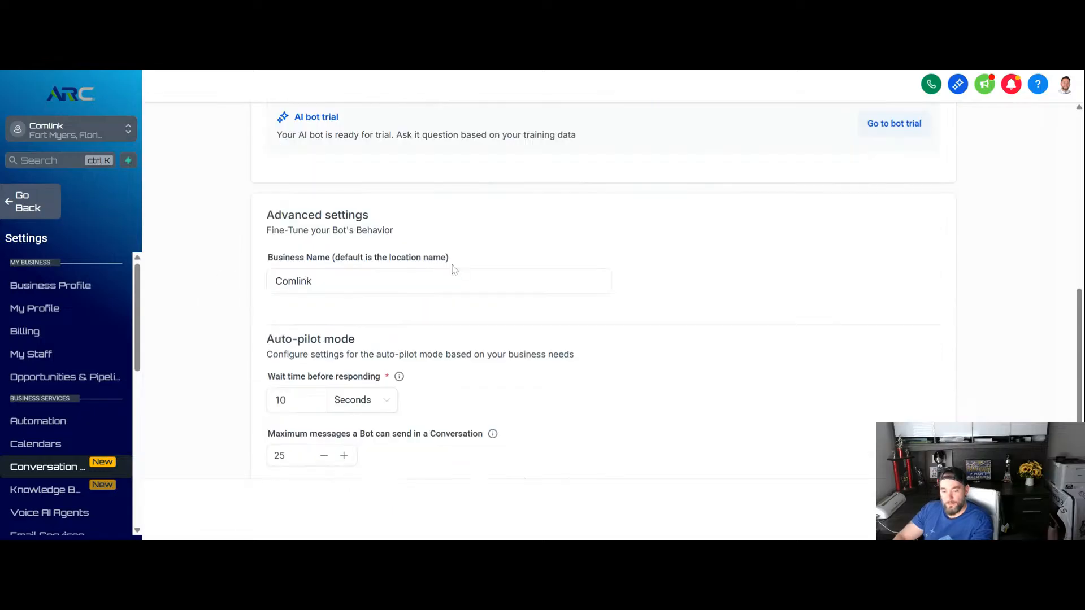
scroll(535, 250, down, 1)
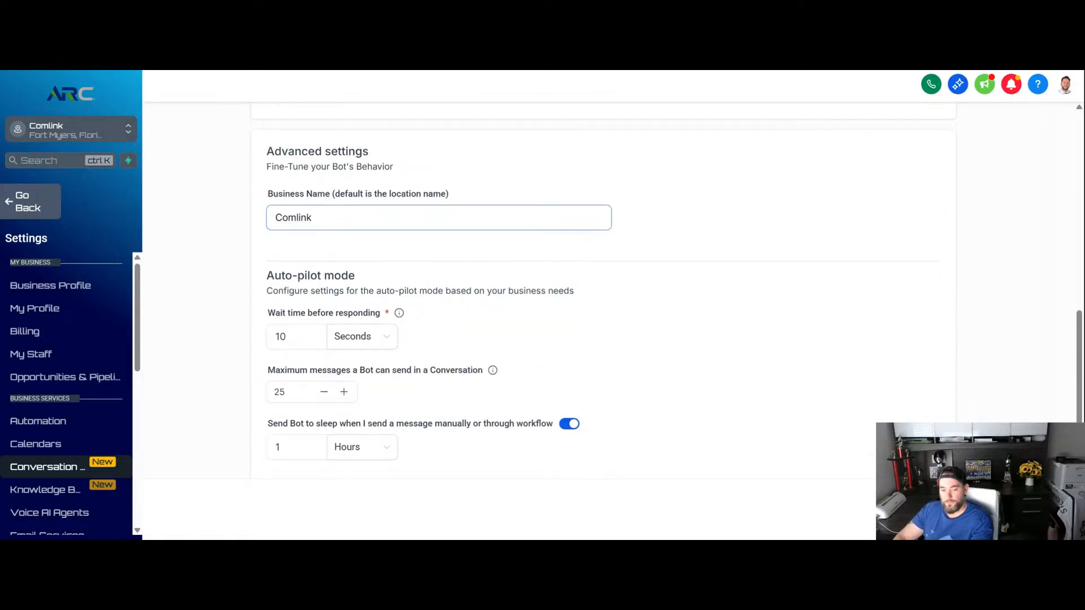
scroll(211, 226, down, 1)
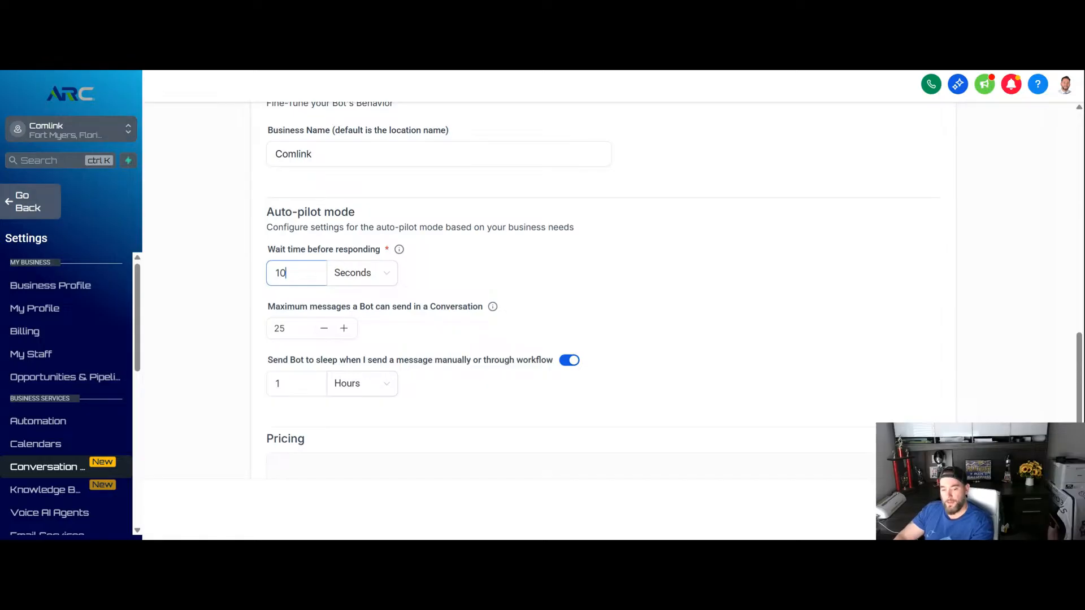
drag(286, 273, 245, 273)
text(5)
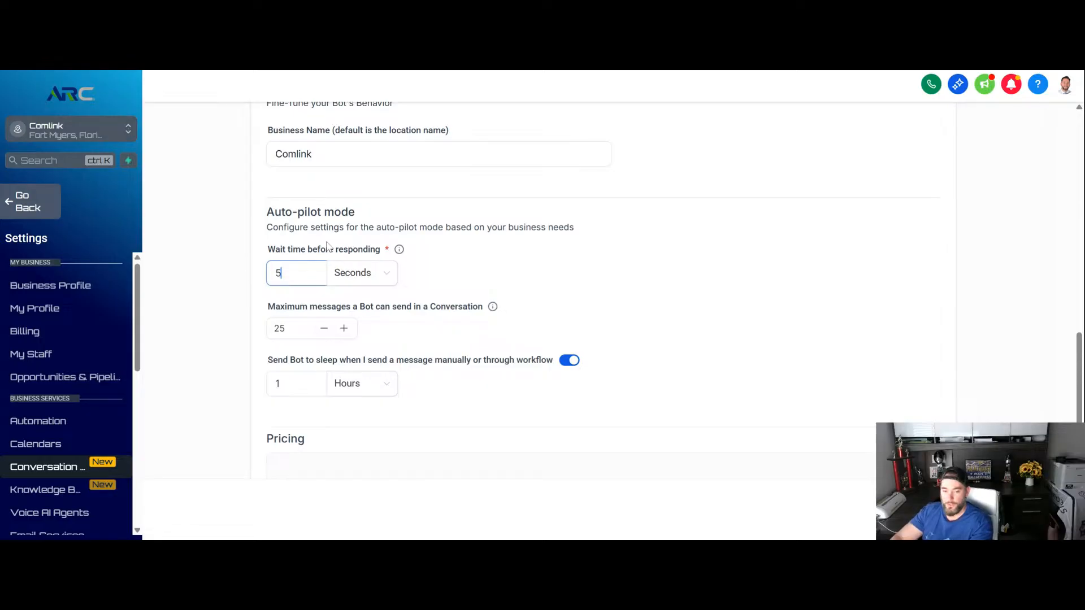
click(717, 290)
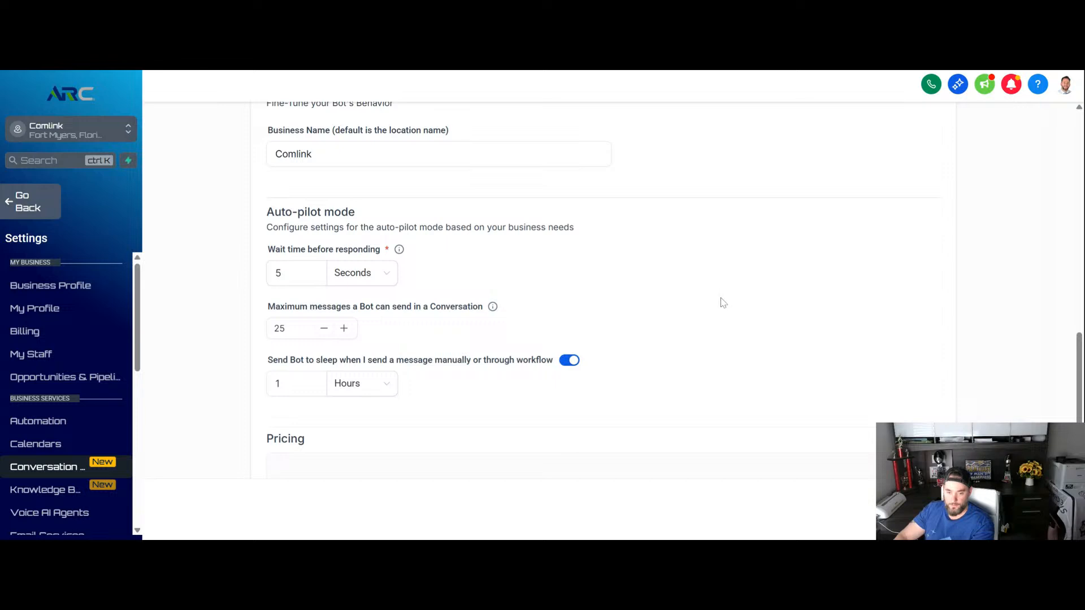
scroll(821, 294, down, 1)
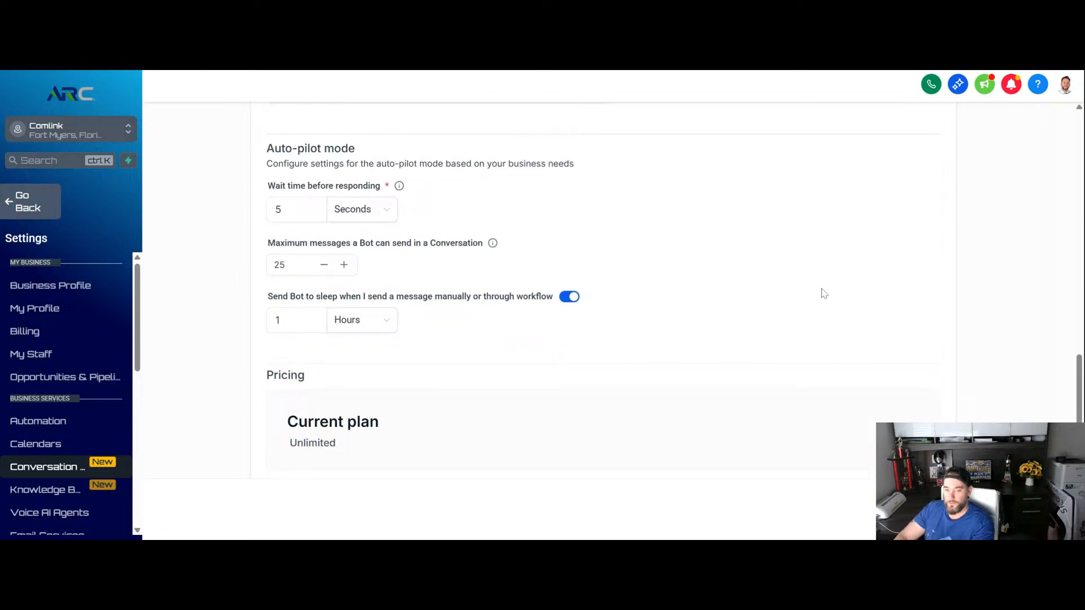
click(384, 214)
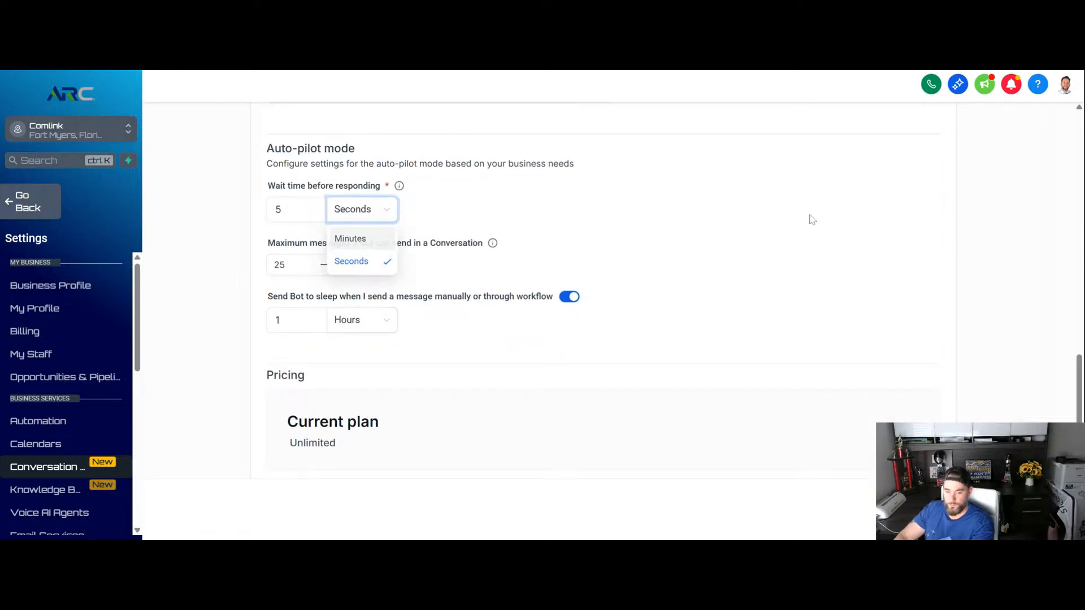
click(459, 238)
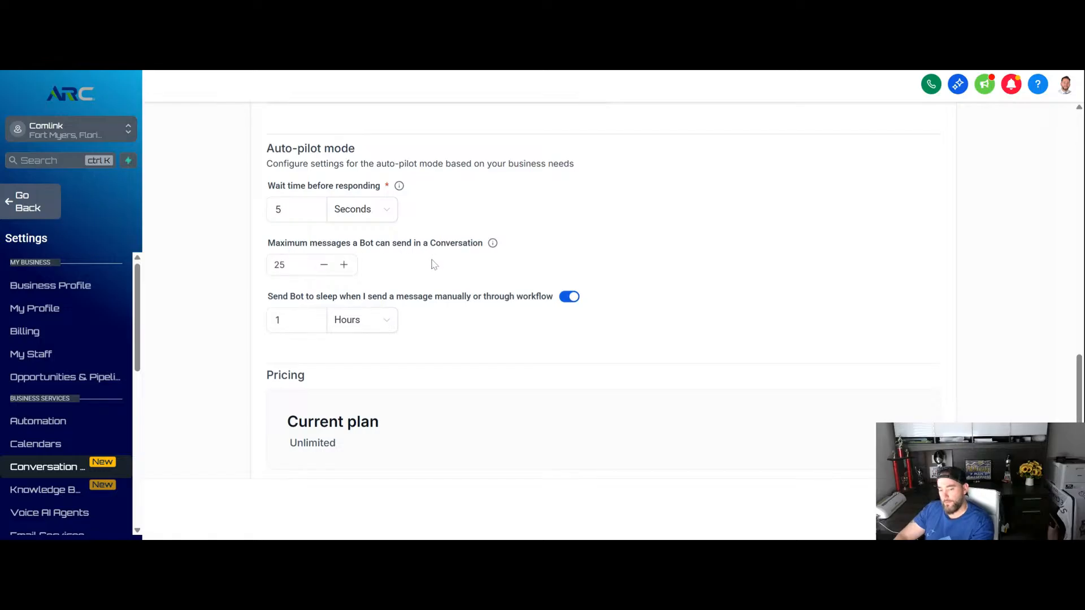
- Review the message limit and sleep settings, save the bot's settings, and open its Bot Training page
click(300, 264)
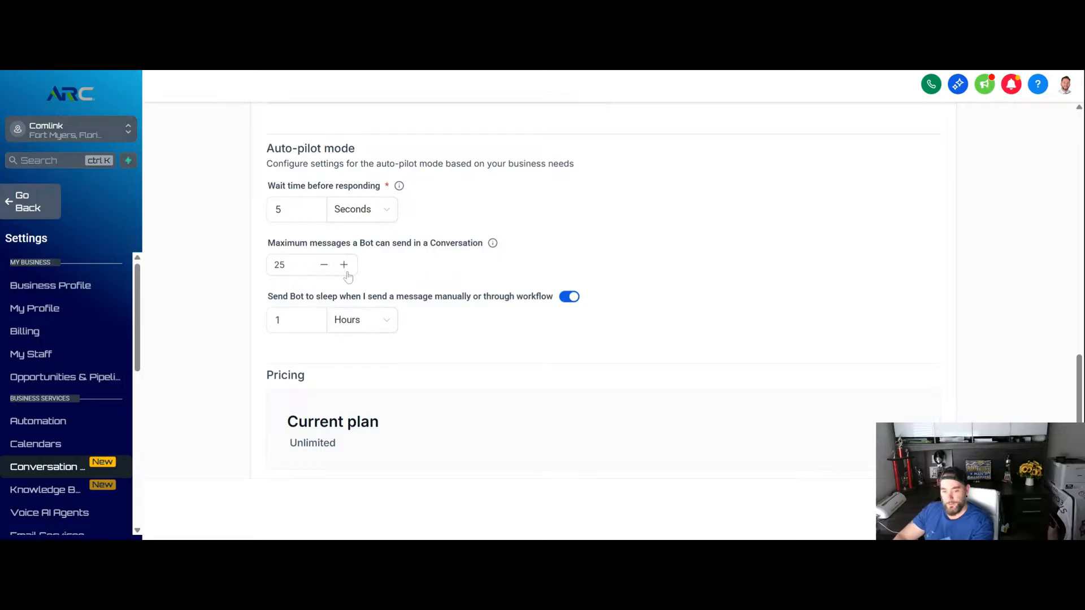
scroll(668, 233, down, 2)
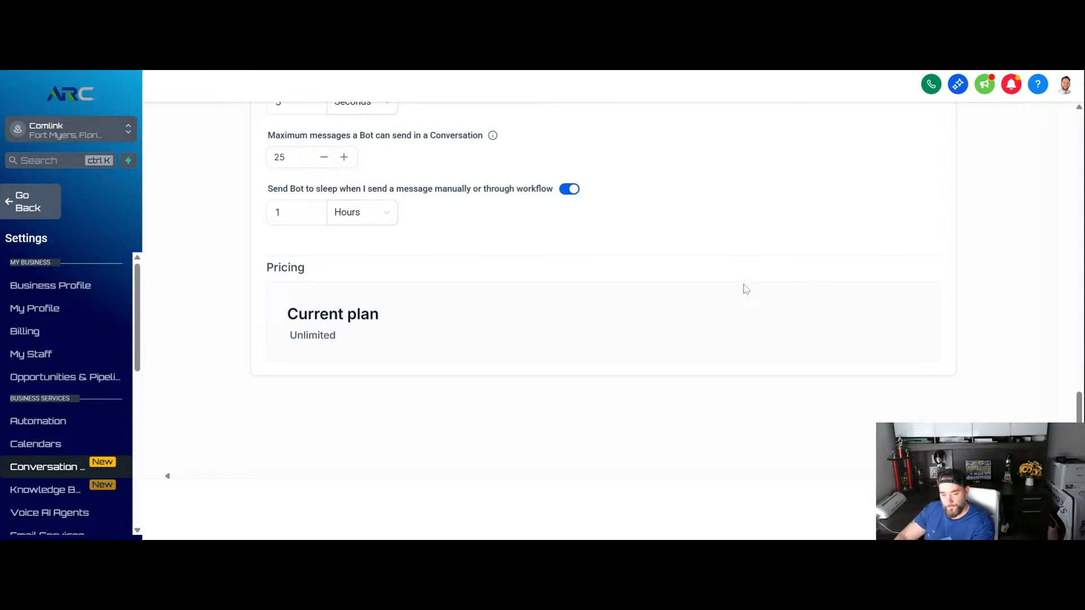
scroll(1064, 201, up, 10)
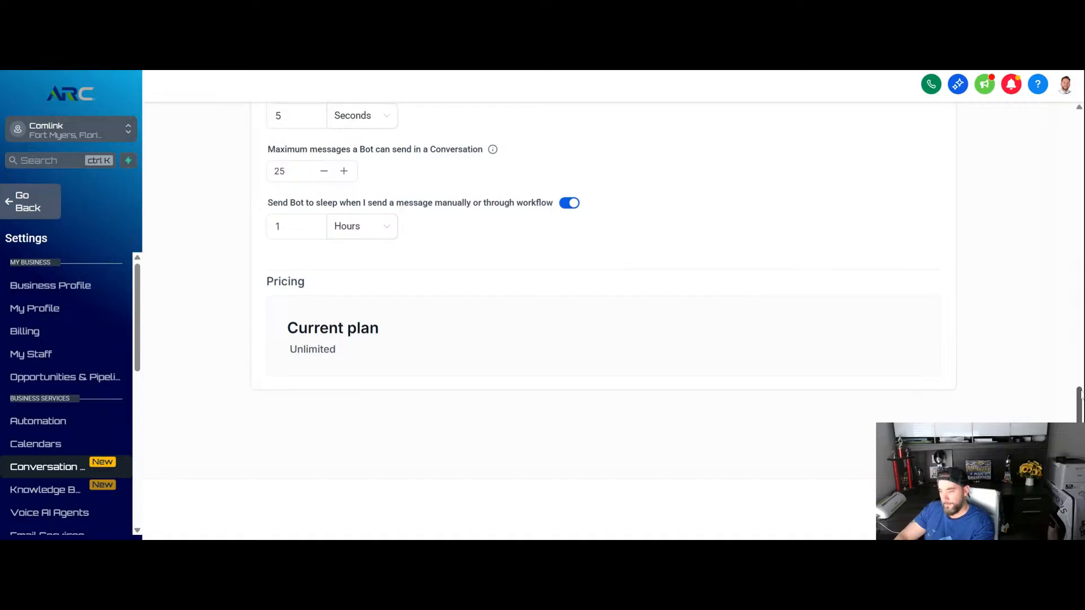
scroll(1064, 201, up, 3)
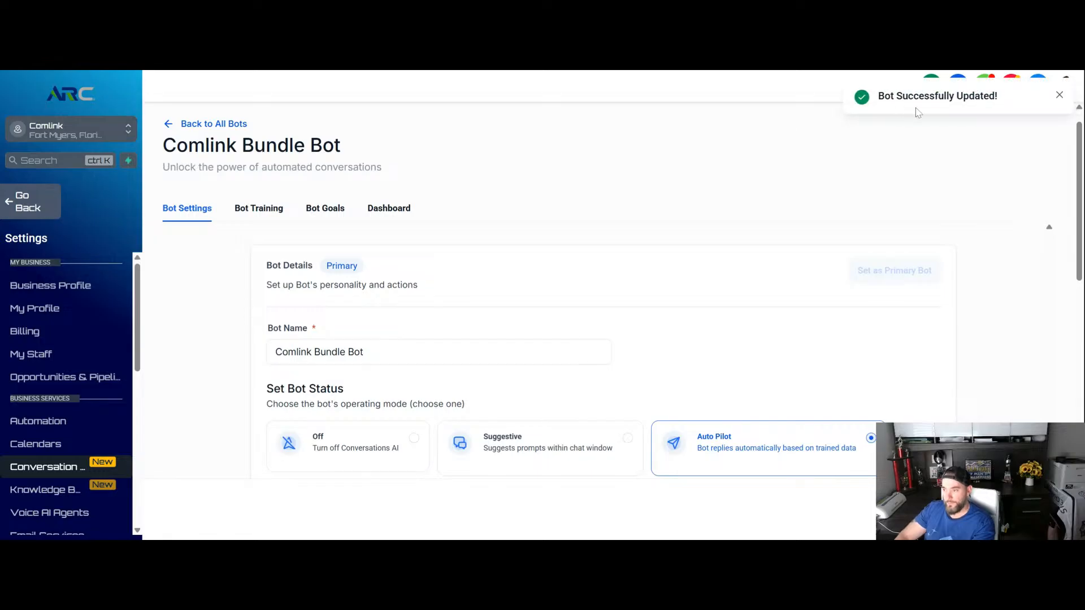
click(249, 211)
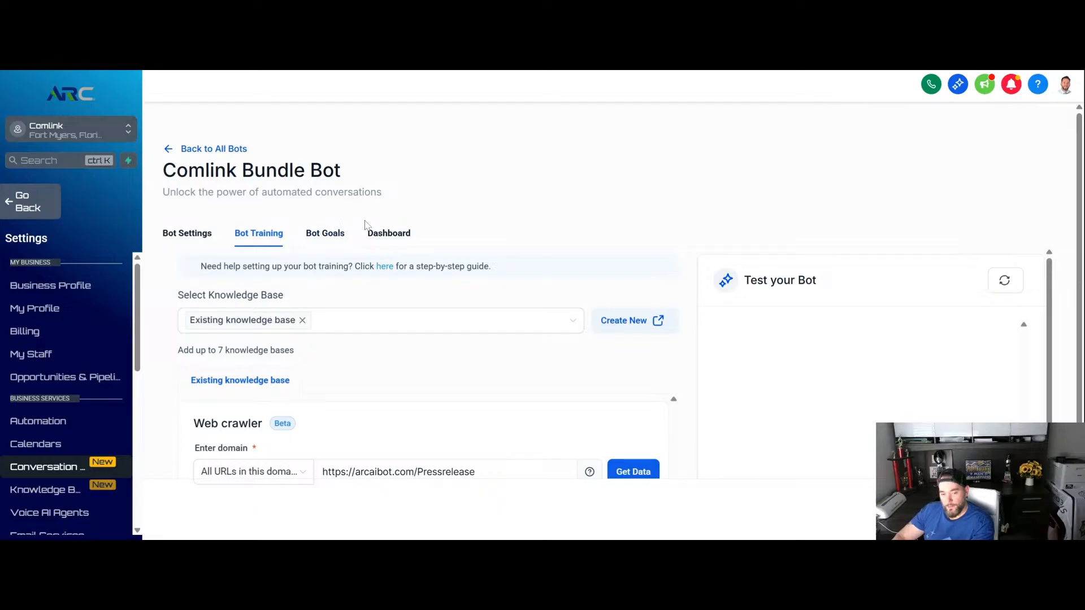
- Examine the selectable knowledge bases and the form for creating a new one, leaving the existing knowledge base selected
scroll(356, 220, down, 1)
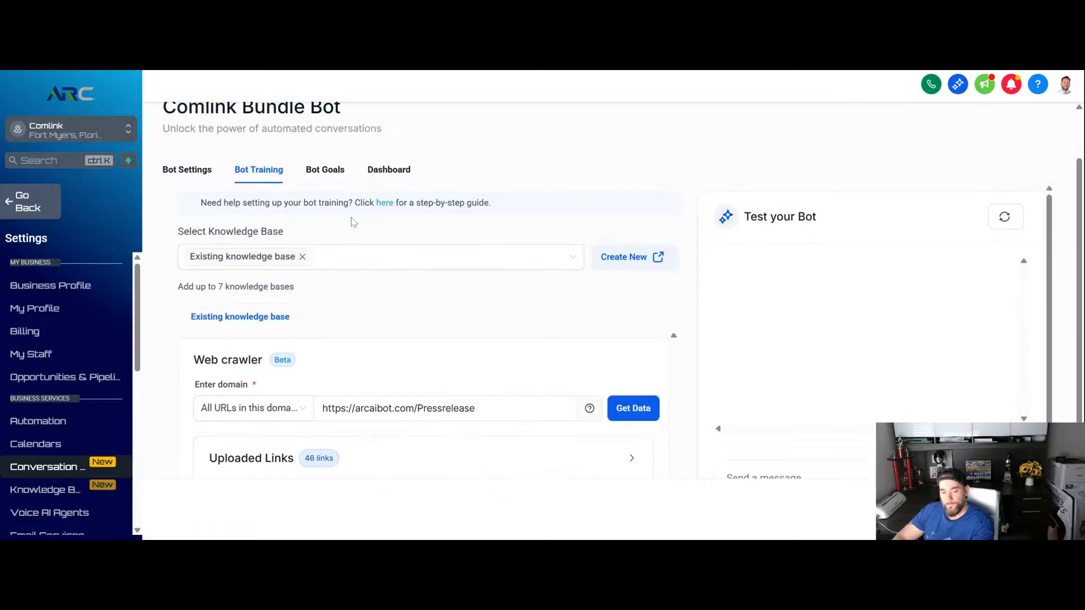
click(422, 268)
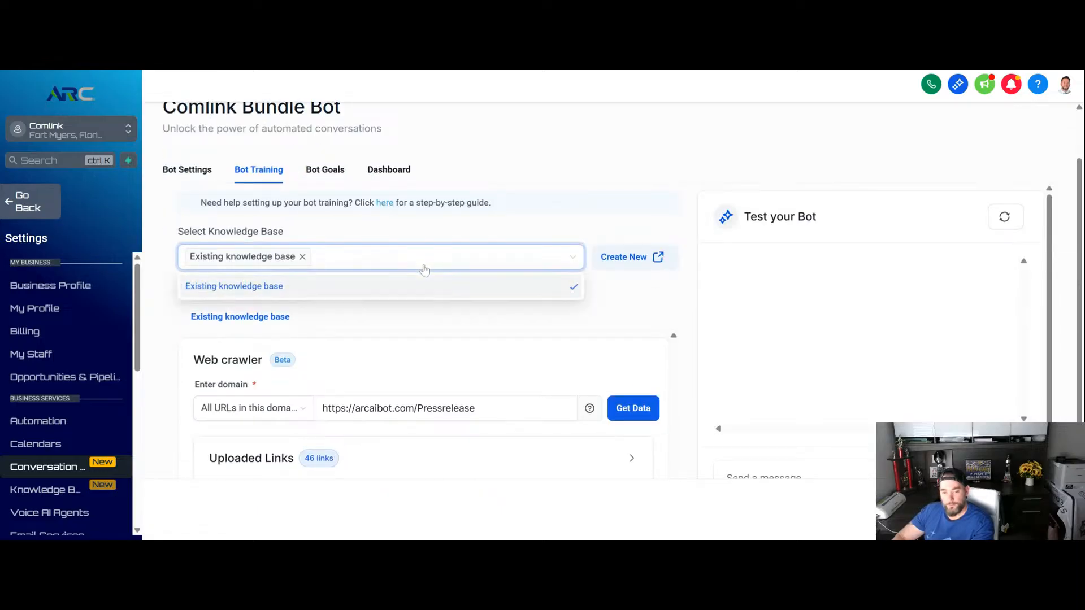
click(616, 307)
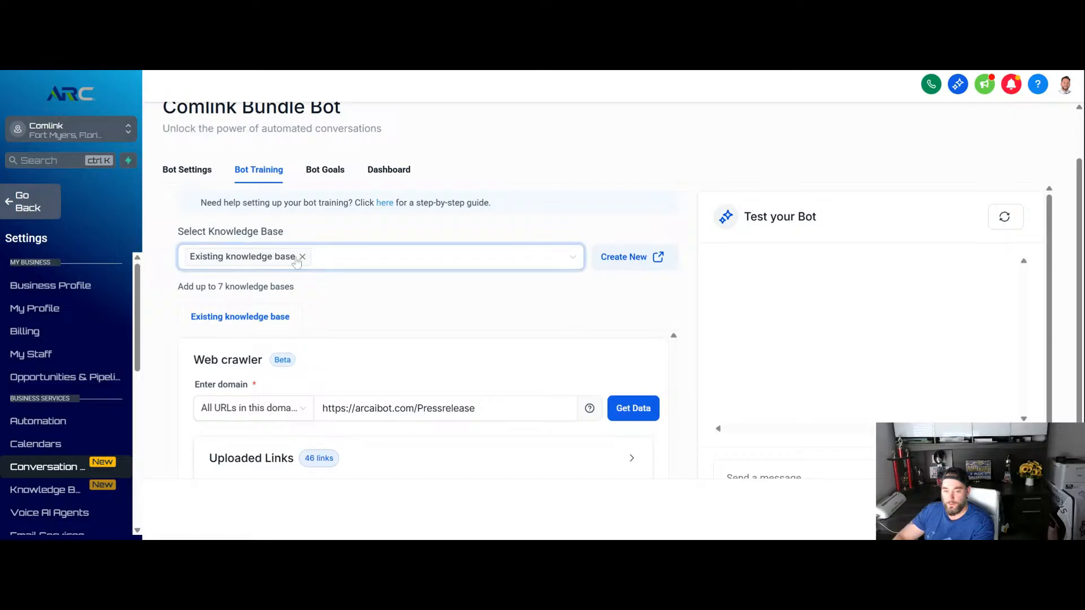
click(622, 259)
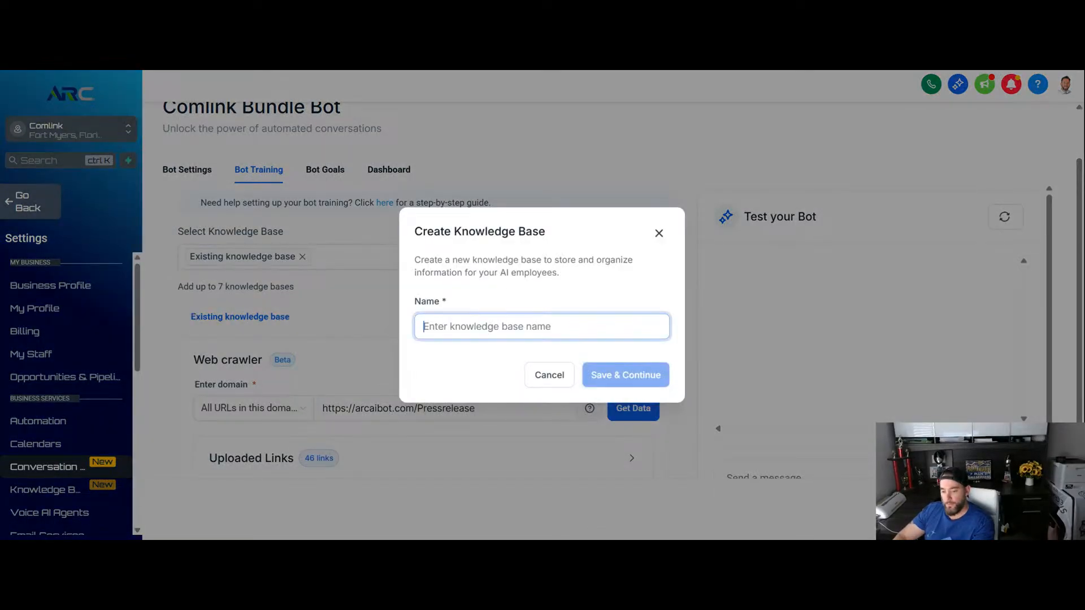
click(658, 234)
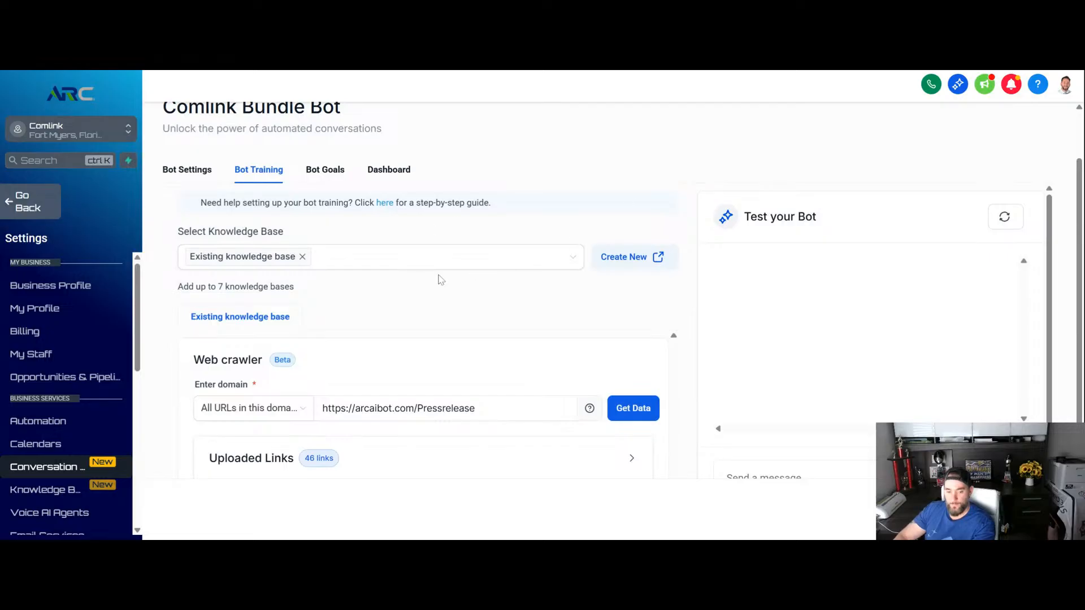
- Check which URL scope options the web crawler offers for the domain, leaving all URLs in this domain selected
scroll(430, 265, down, 2)
scroll(370, 260, up, 1)
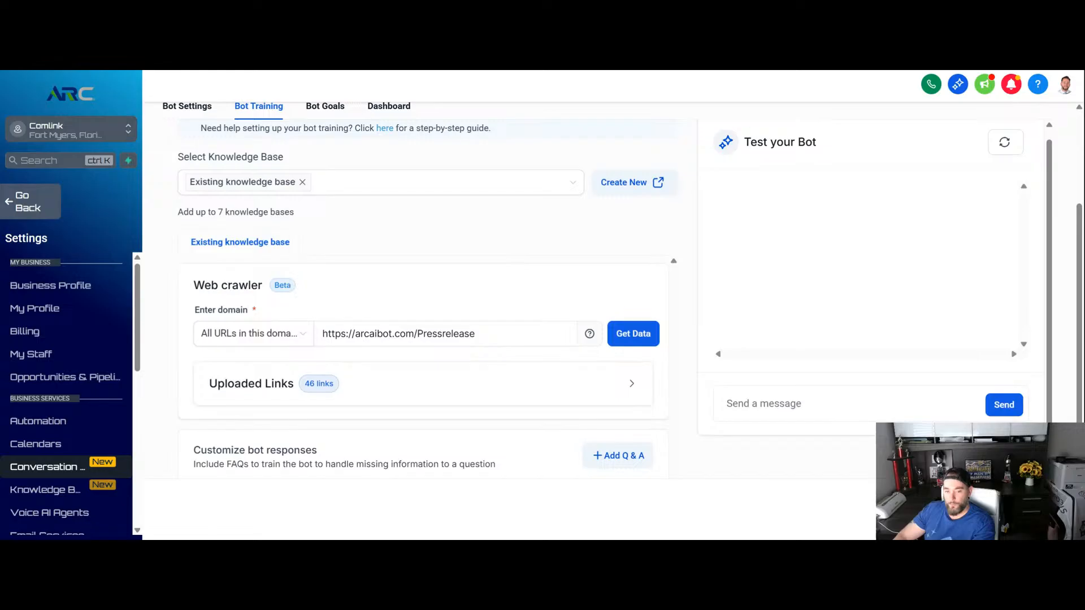
scroll(300, 286, down, 1)
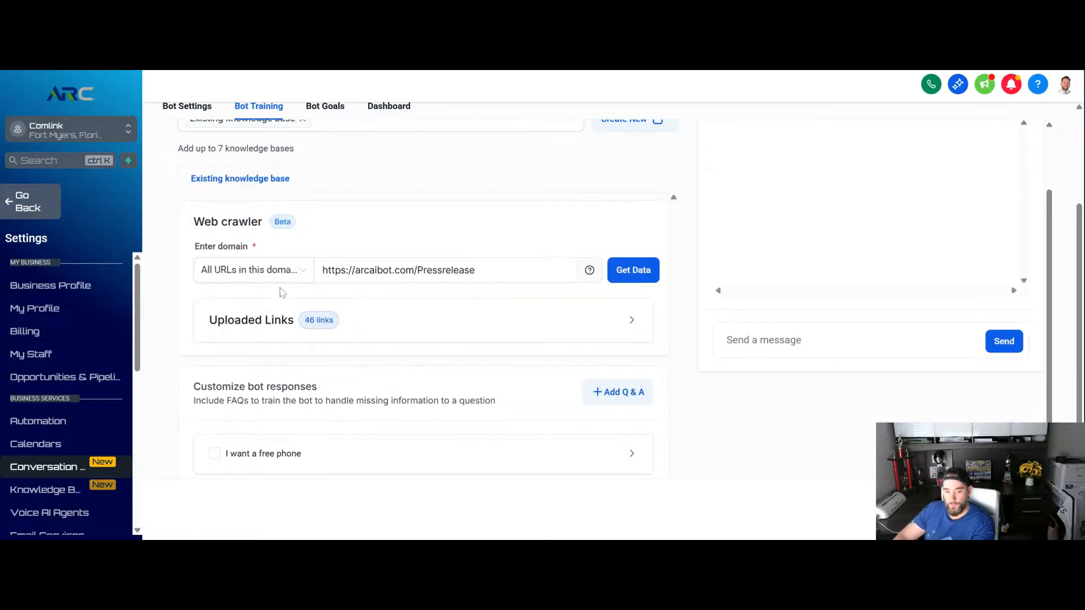
click(301, 276)
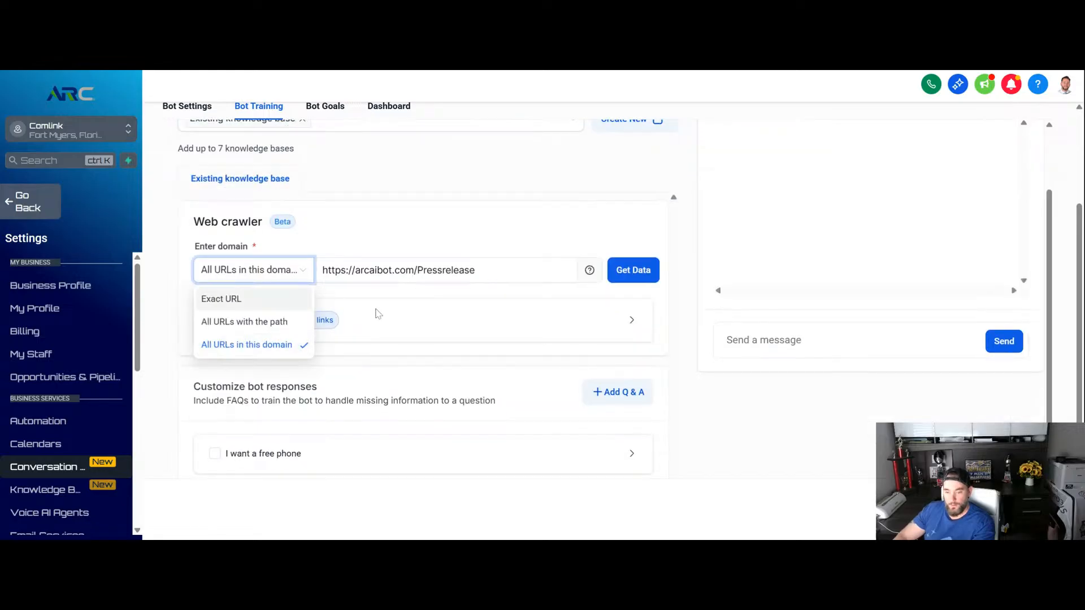
click(394, 311)
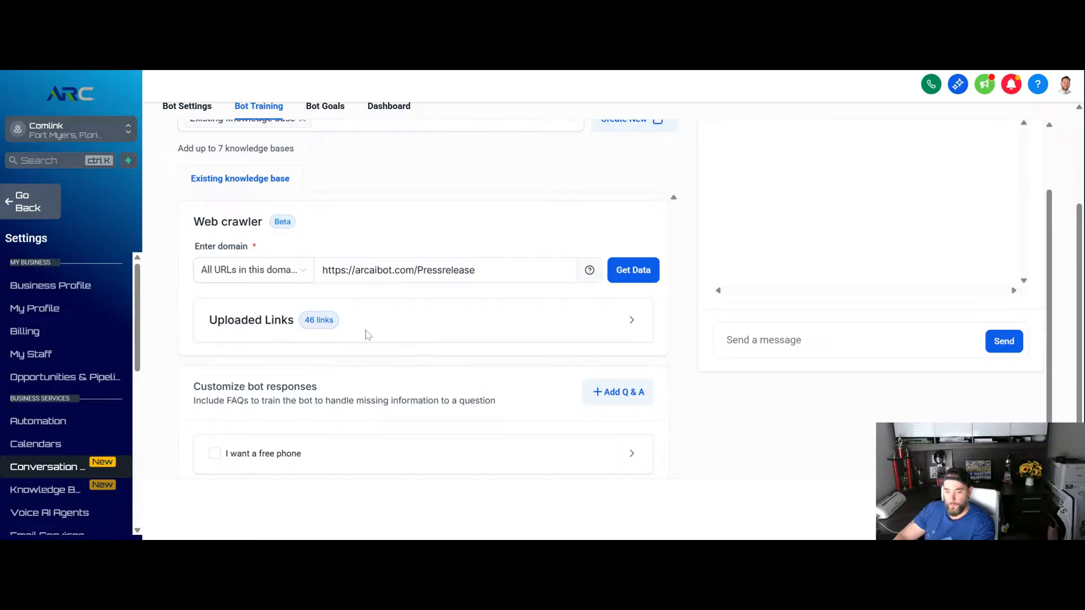
- Expand the web crawler's uploaded links and review the trained URLs on pages 1 to 3 of the list
click(630, 318)
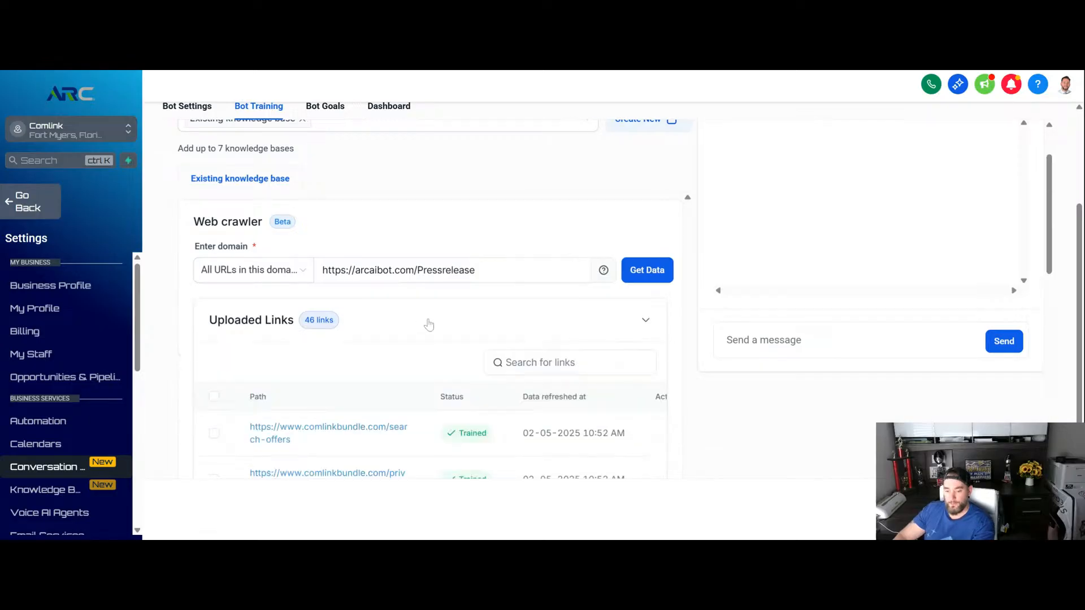
scroll(418, 328, down, 2)
scroll(395, 322, down, 9)
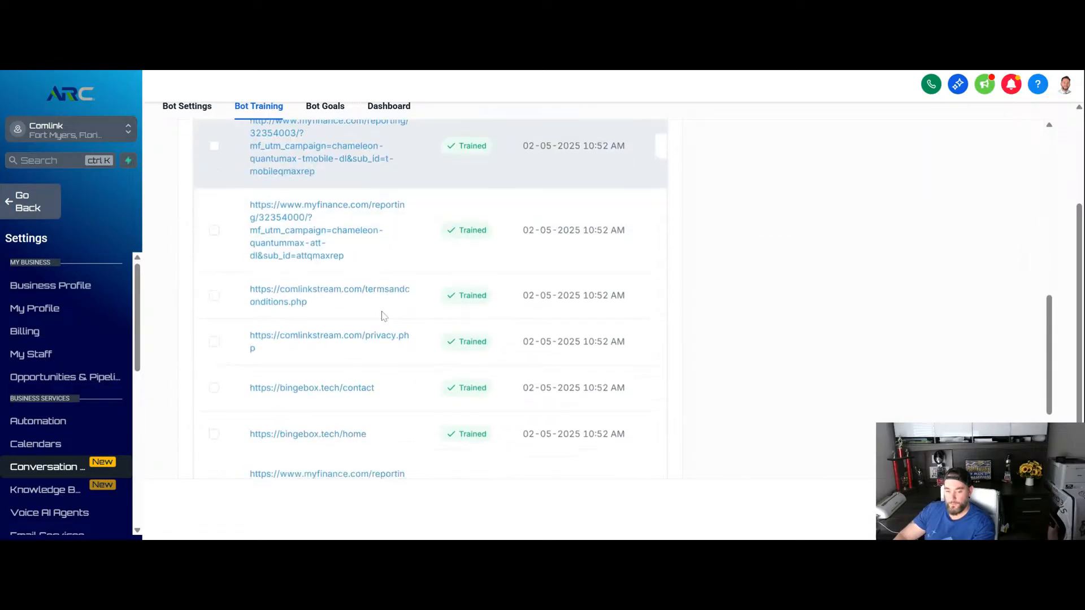
scroll(373, 305, down, 1)
click(527, 325)
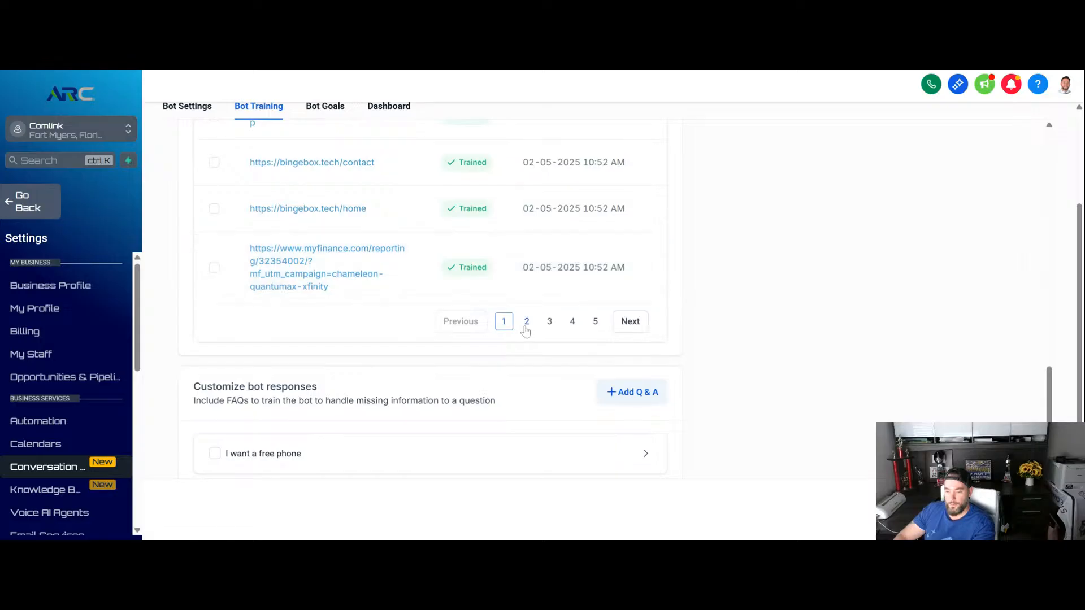
click(549, 322)
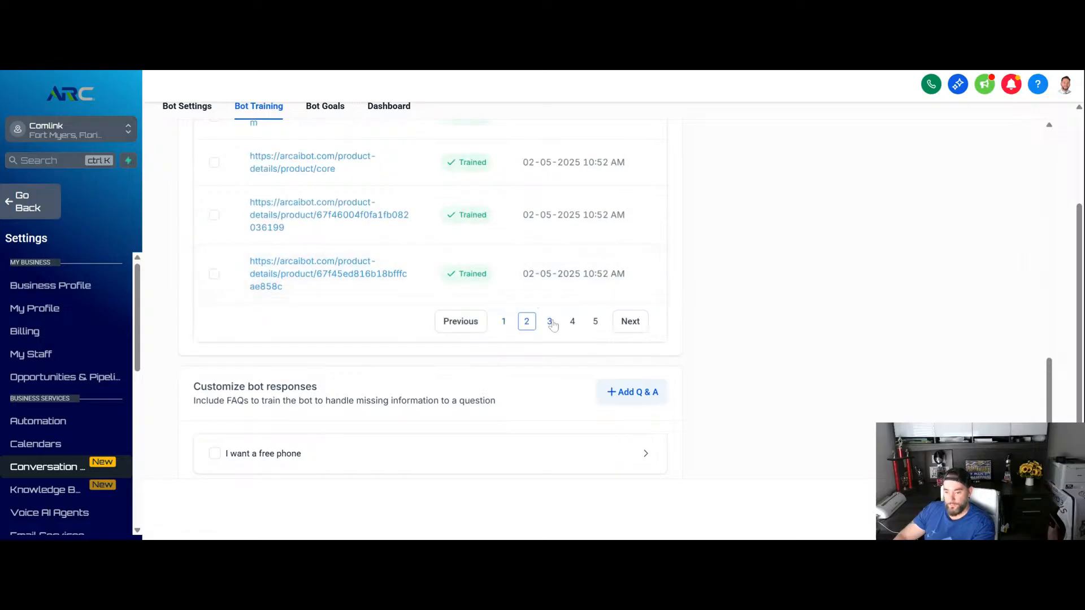
scroll(656, 282, up, 8)
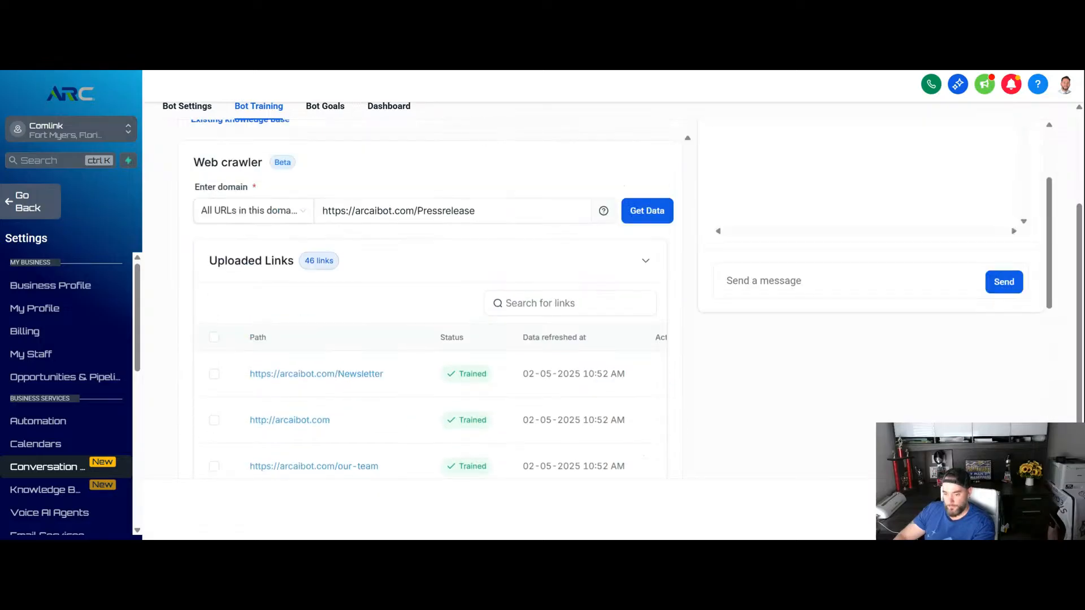
scroll(491, 243, up, 3)
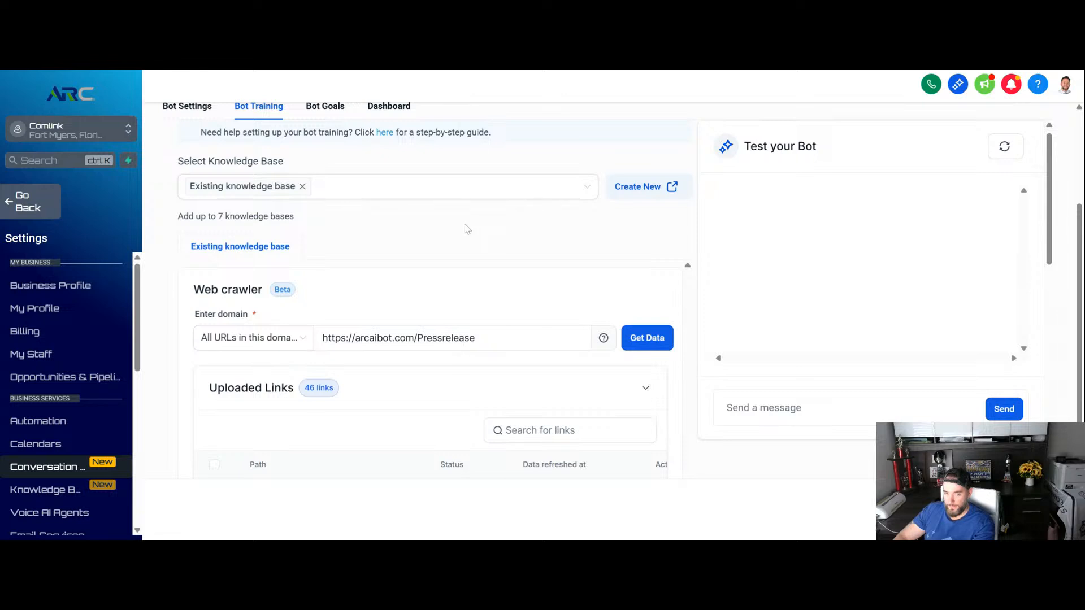
scroll(464, 229, down, 10)
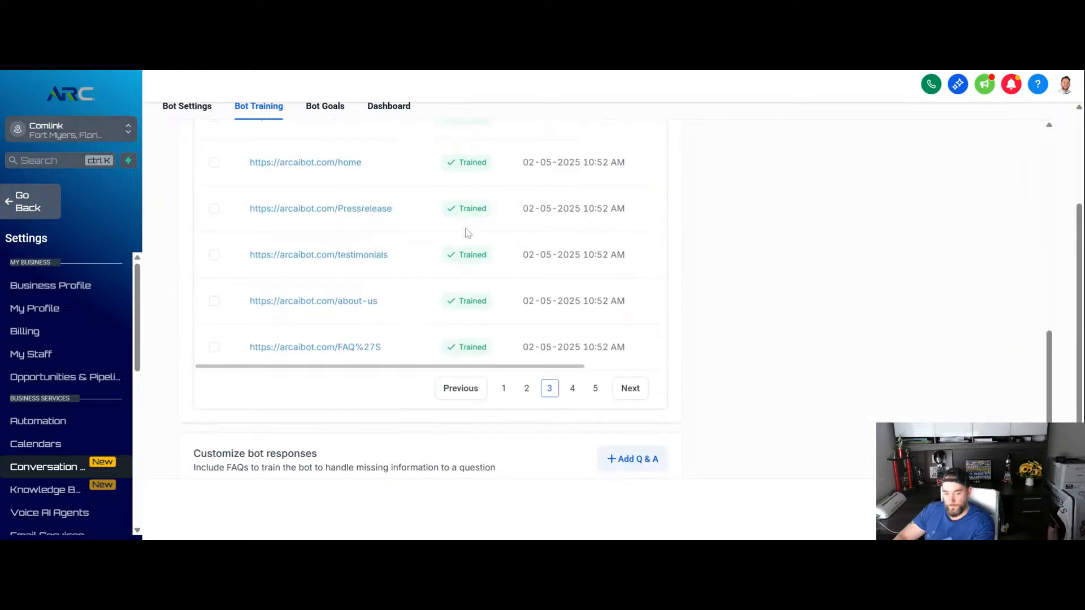
- Tick the "I want a free phone" entry under the customized bot responses and expand it to read its answer
scroll(454, 368, down, 1)
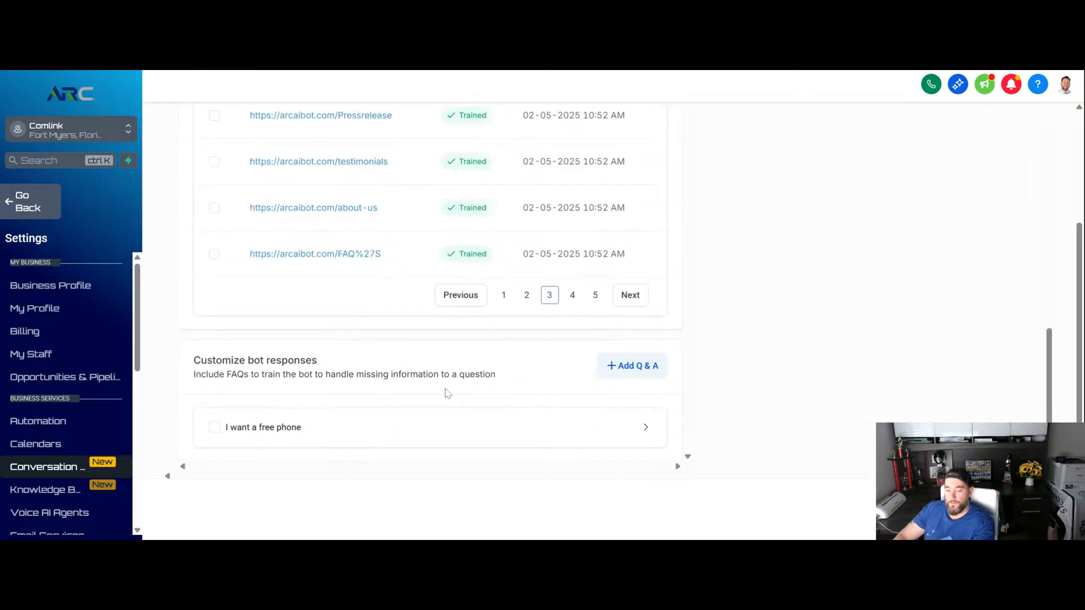
click(215, 427)
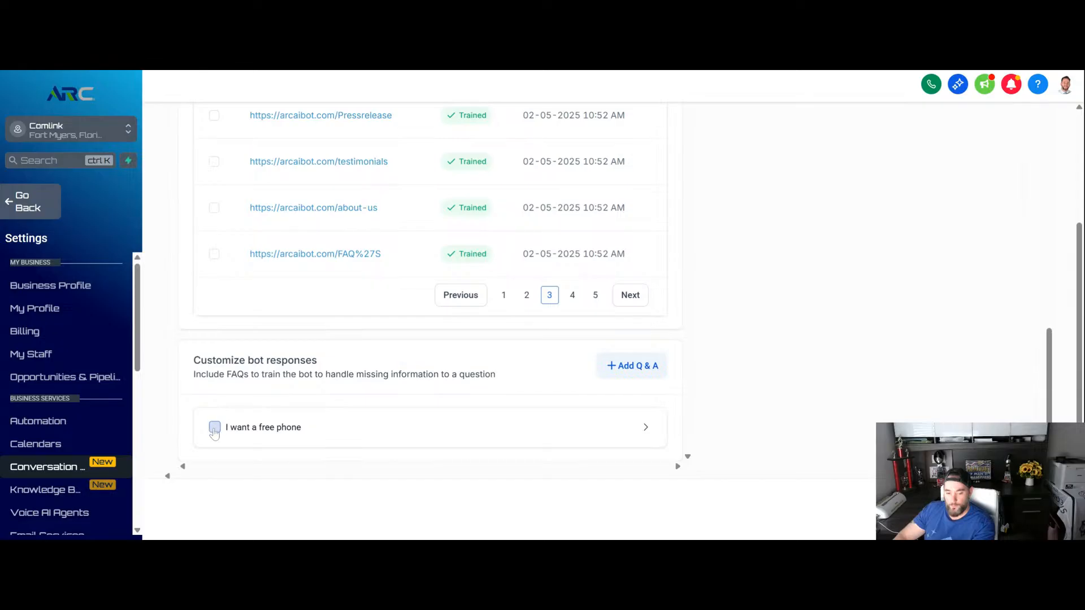
click(595, 439)
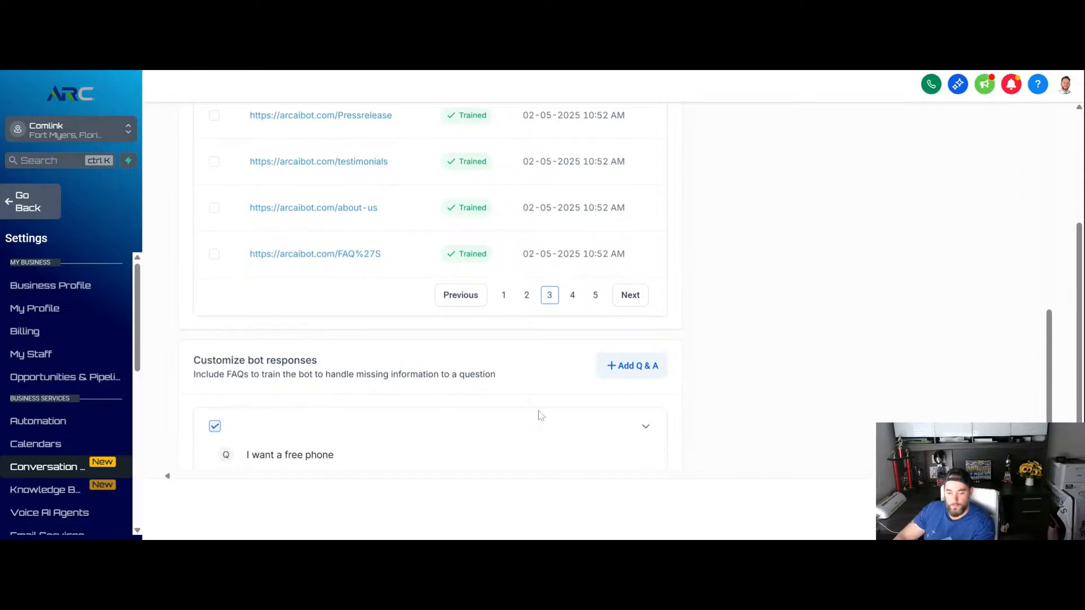
scroll(537, 418, down, 3)
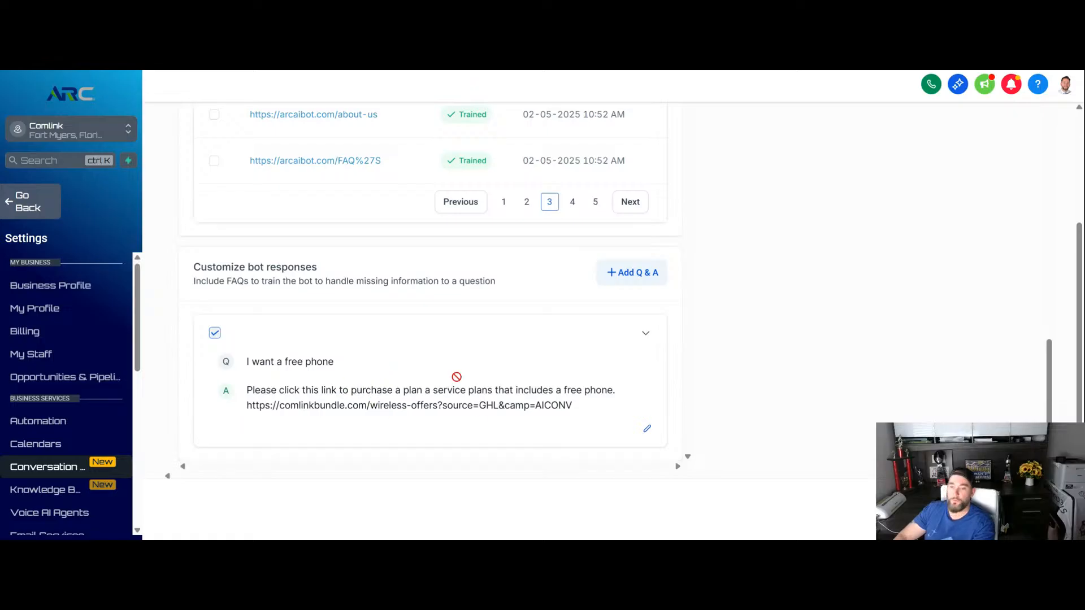
scroll(406, 339, up, 3)
scroll(405, 347, down, 3)
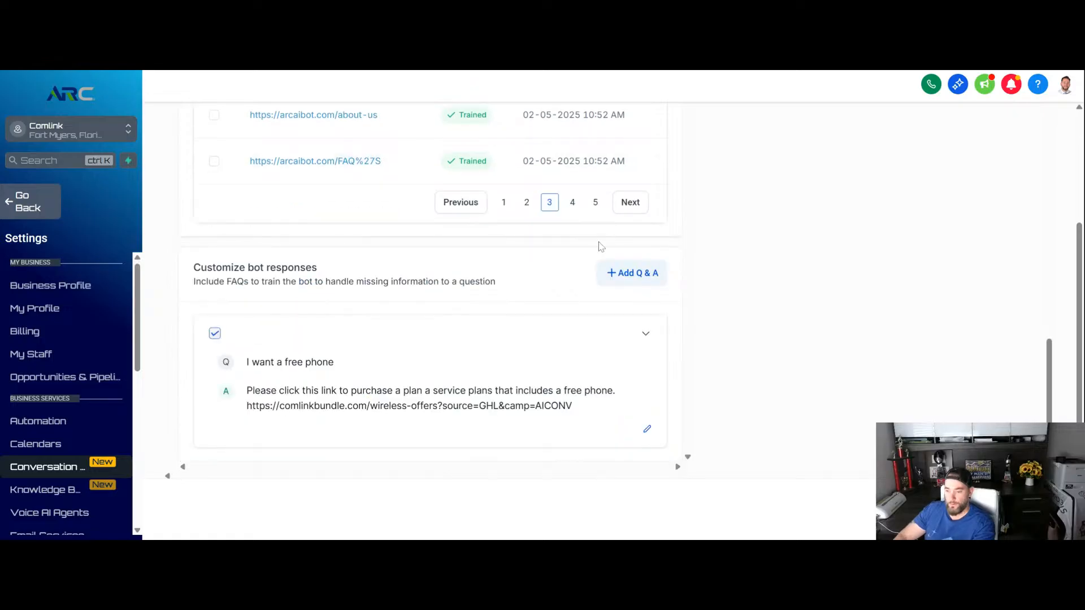
- Add a blank question-and-answer entry to the customized bot responses
click(622, 274)
scroll(387, 296, down, 3)
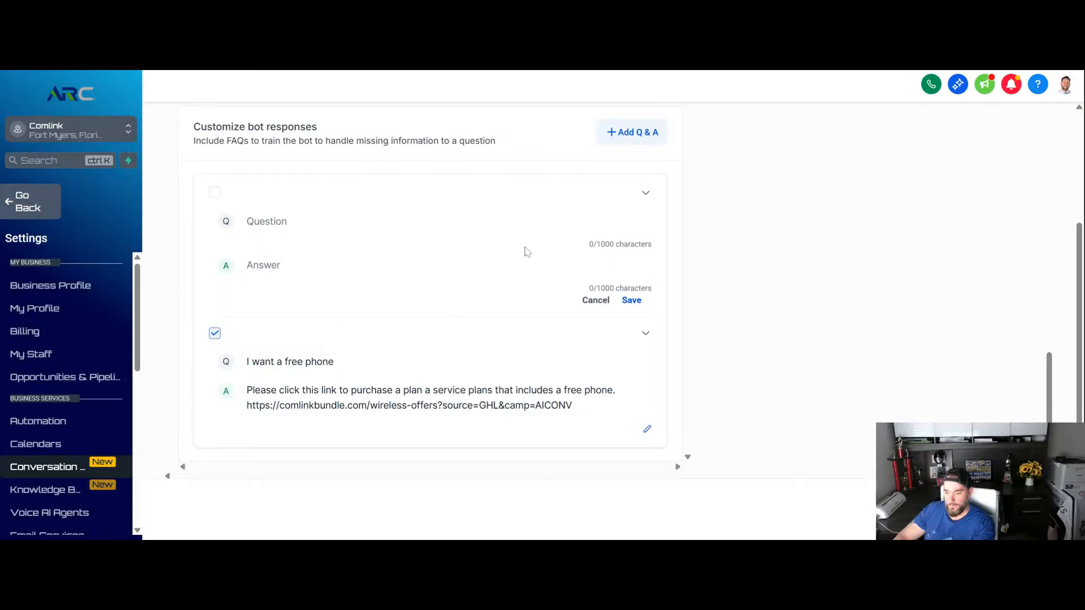
scroll(525, 251, up, 3)
scroll(565, 316, down, 1)
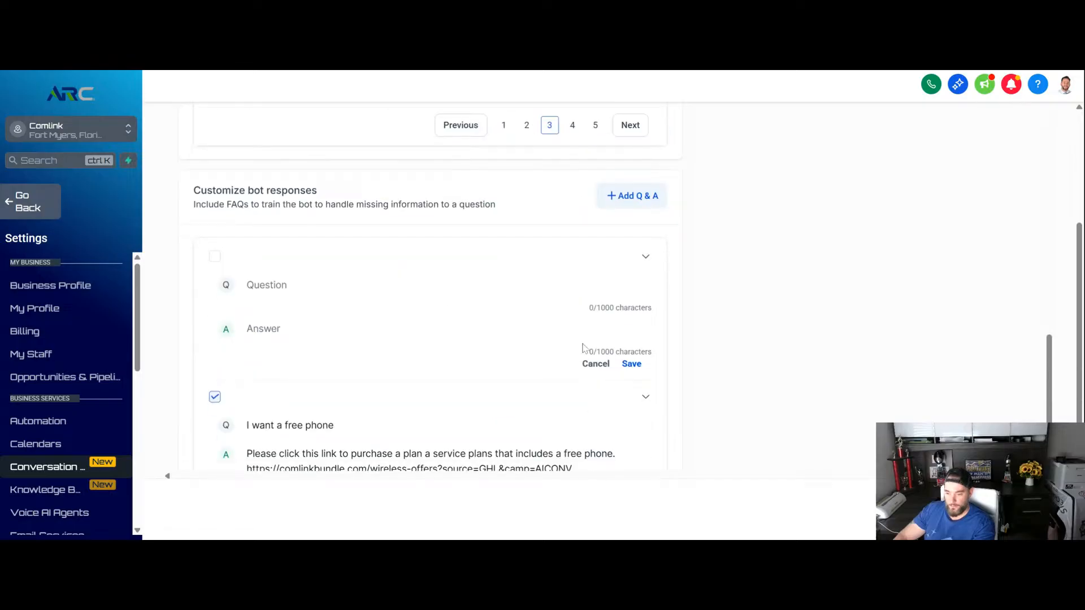
- Test the bot by sending it the message "how do I order internet" and read its reply
scroll(590, 328, up, 2)
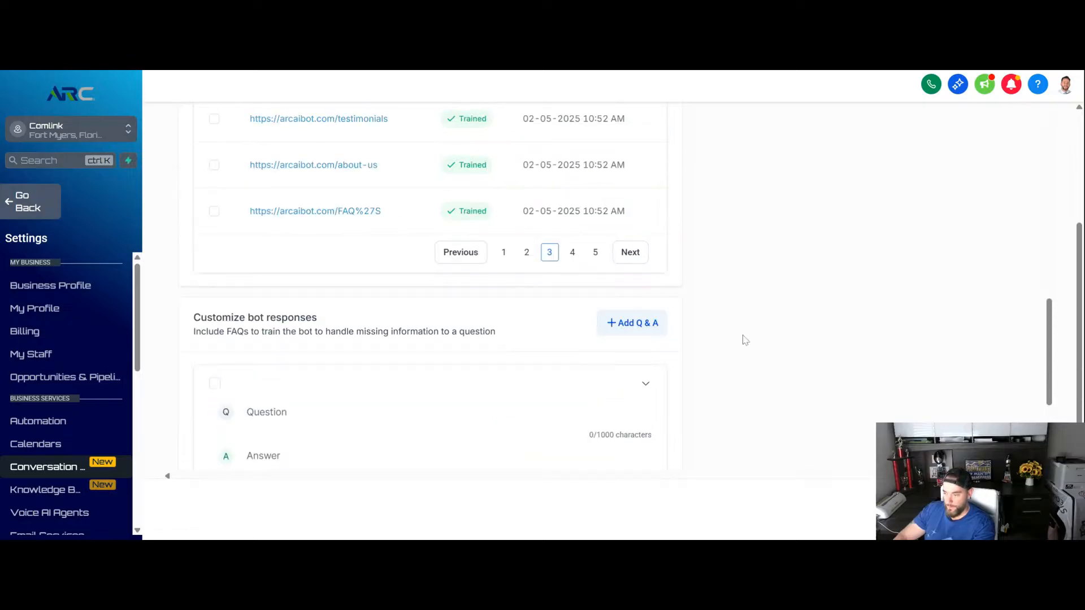
scroll(734, 346, up, 3)
scroll(746, 344, up, 5)
scroll(740, 339, up, 4)
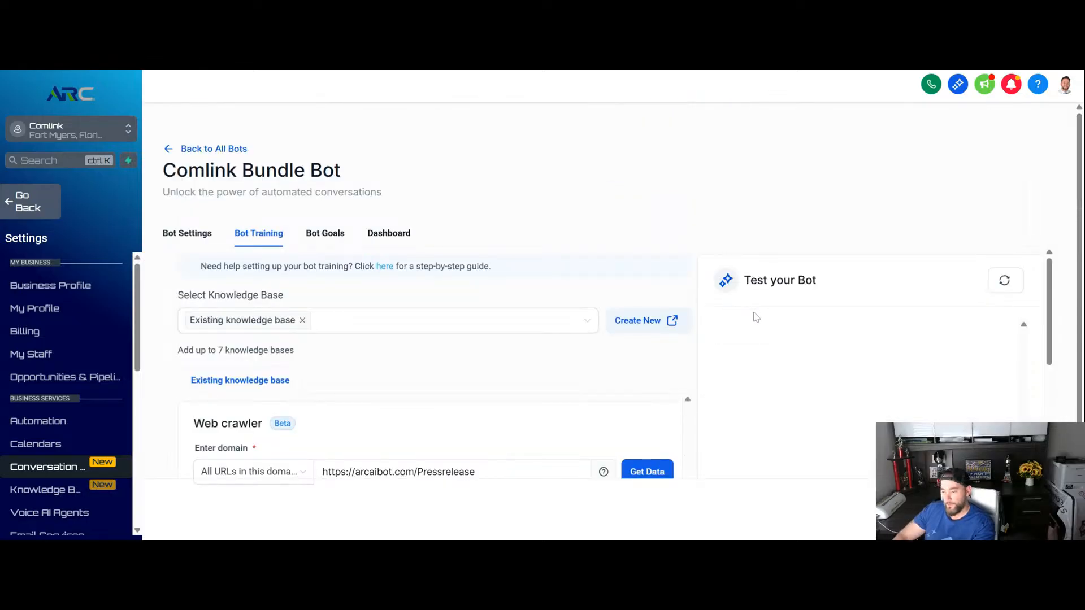
scroll(753, 317, down, 3)
scroll(808, 308, up, 3)
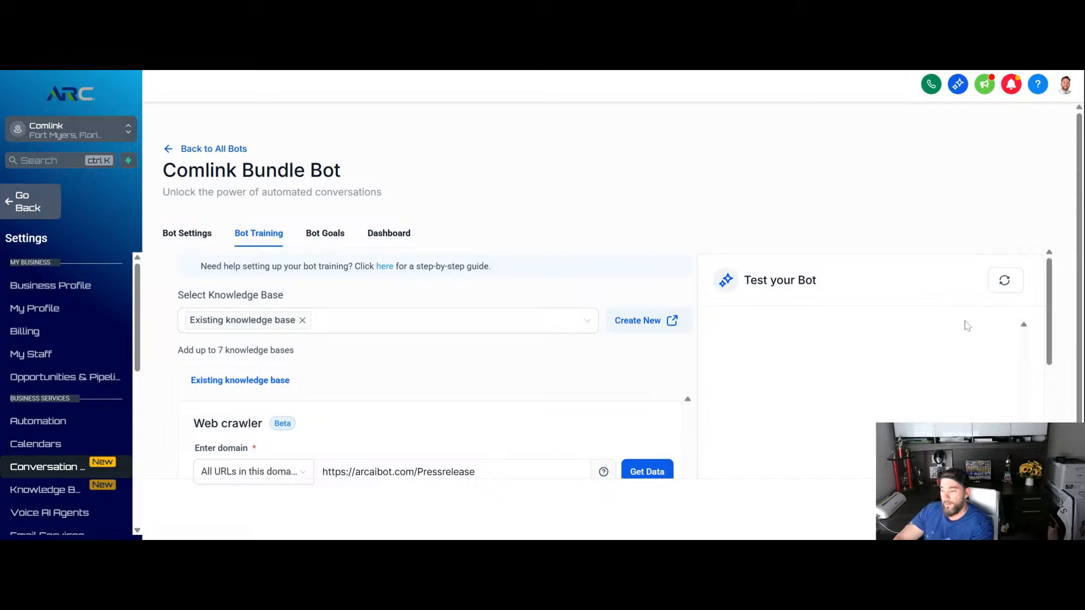
scroll(727, 426, down, 3)
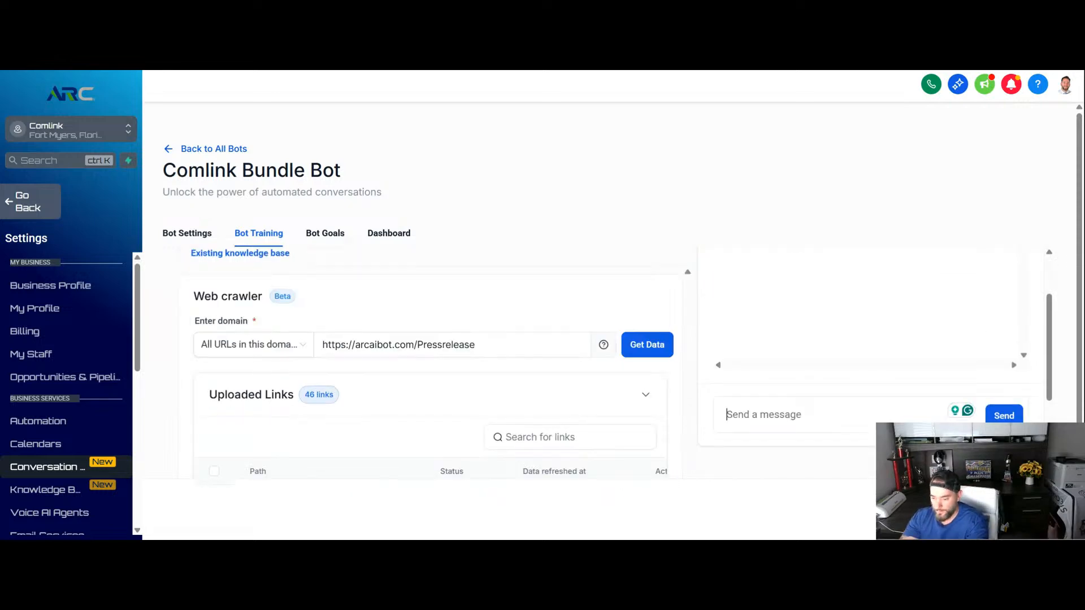
text(how )
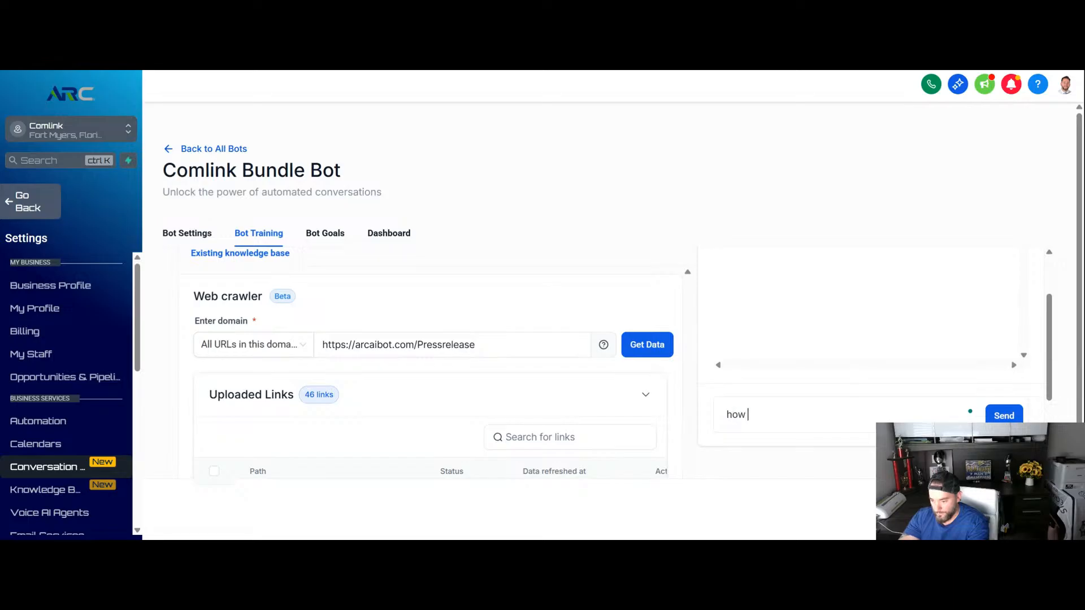
text(do)
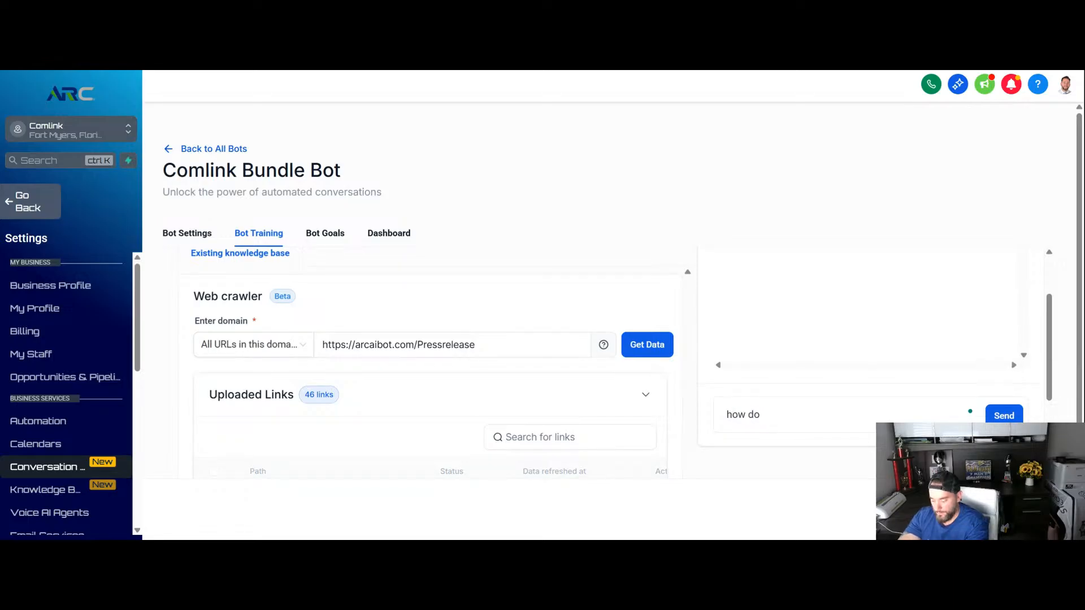
text( I order i)
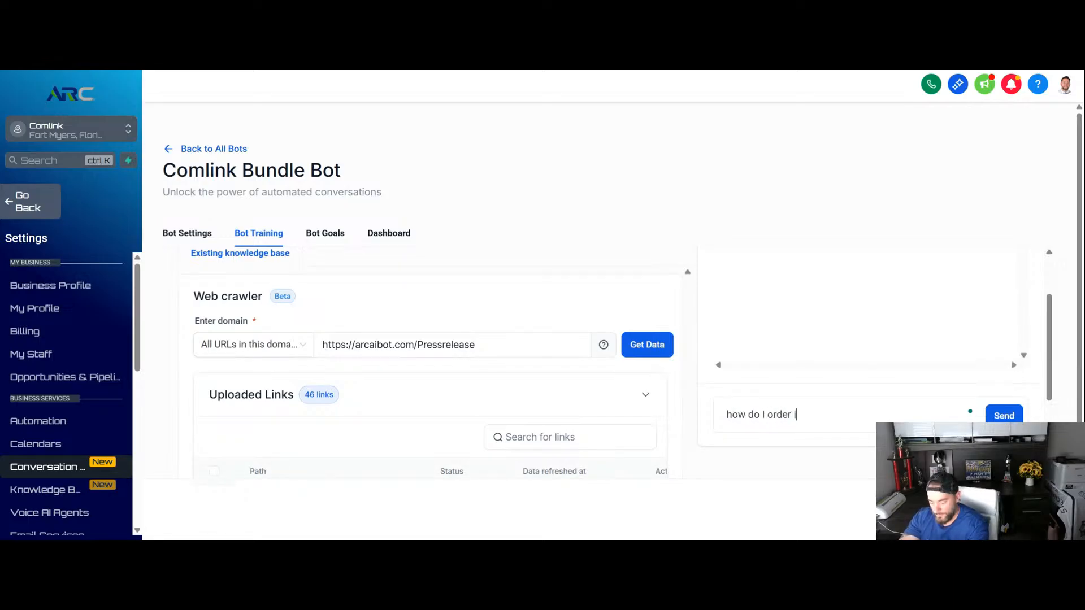
text(nterne)
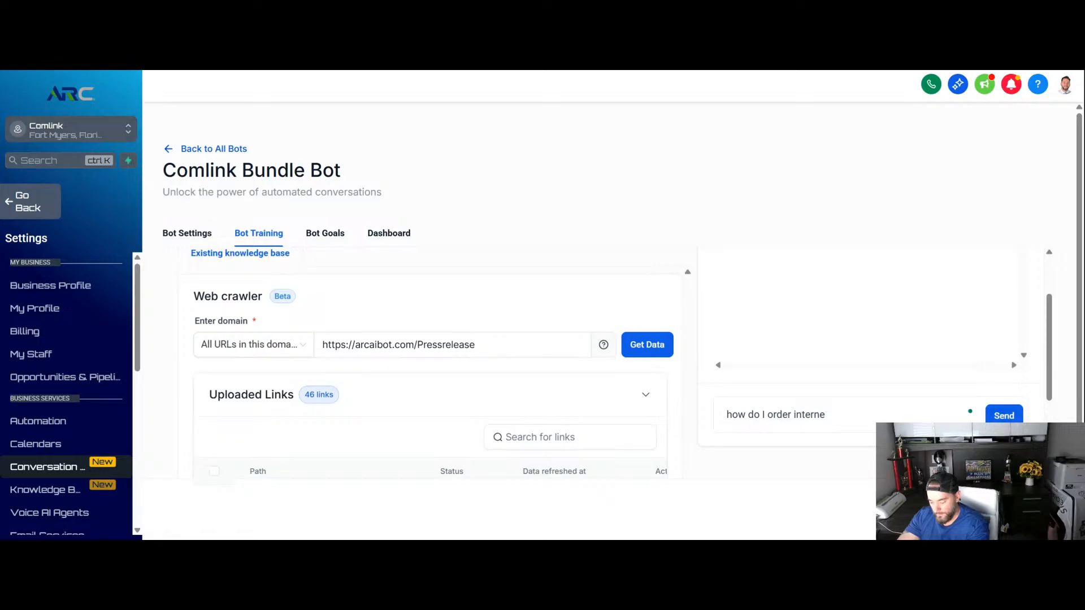
text(t)
key(Return)
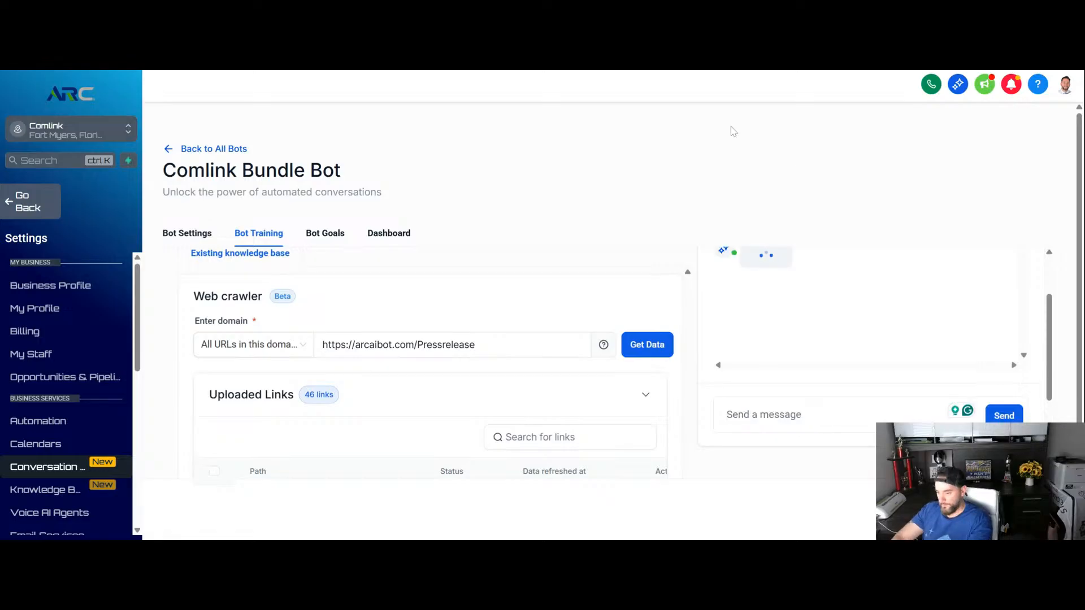
scroll(939, 325, up, 1)
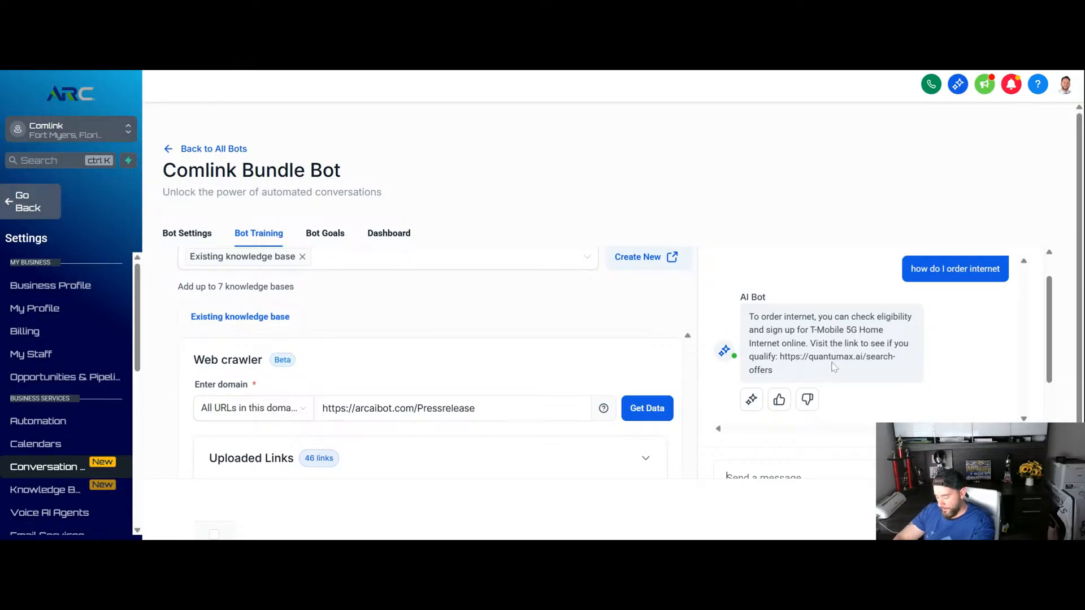
- Test the bot by sending it the message "what is the pricing for internet in my area"
scroll(833, 370, down, 1)
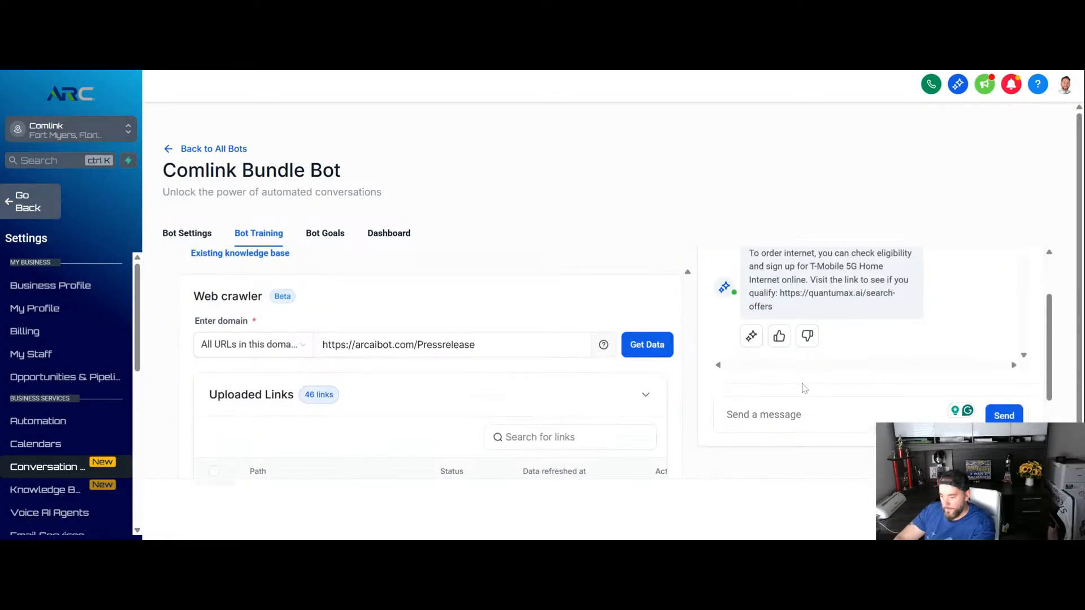
text(wha )
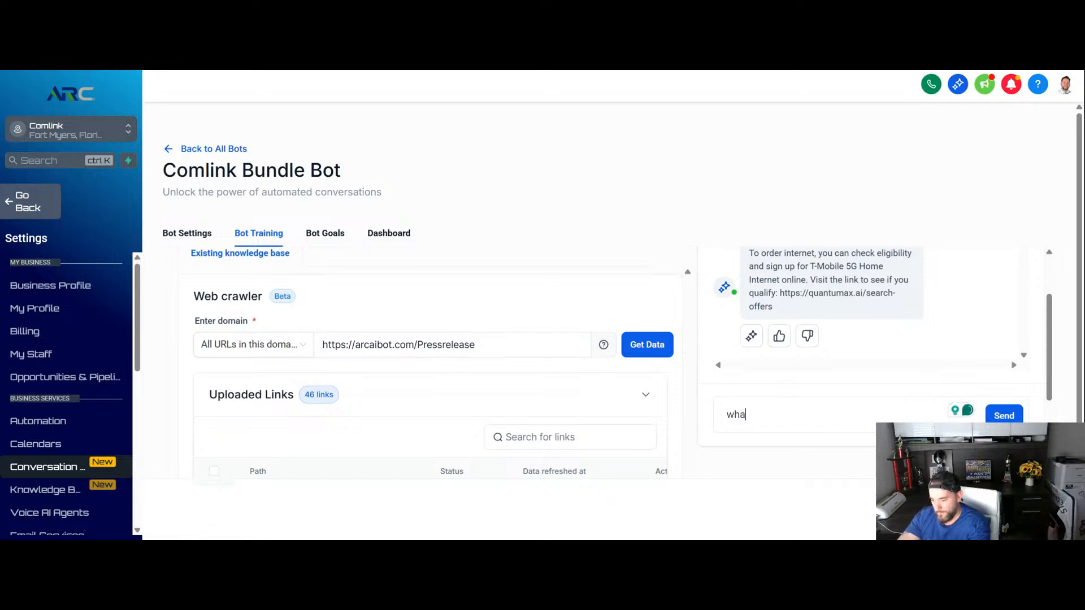
text(t is the )
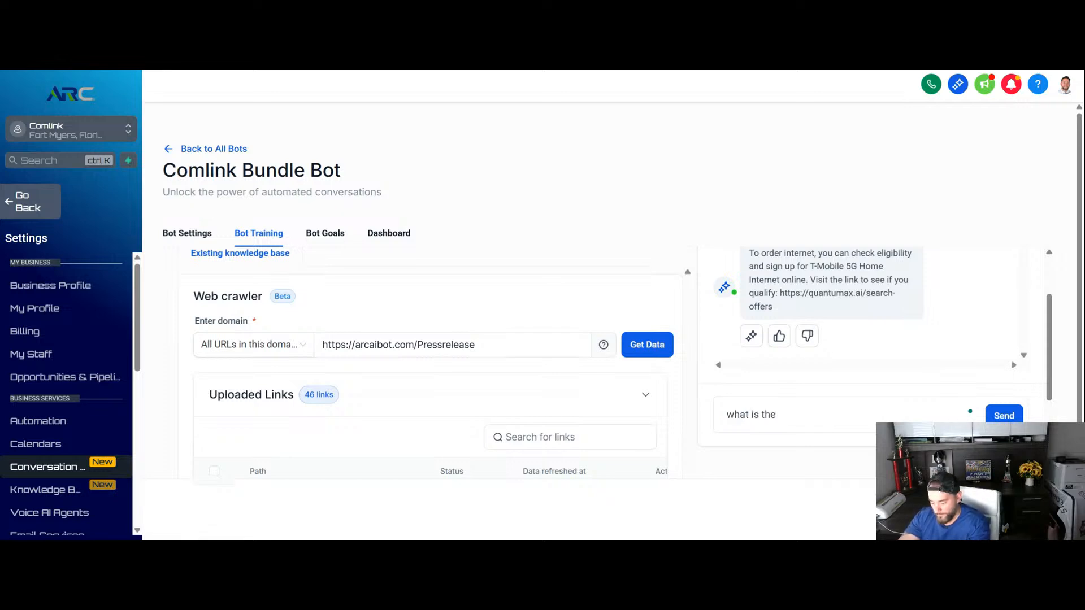
text(prici)
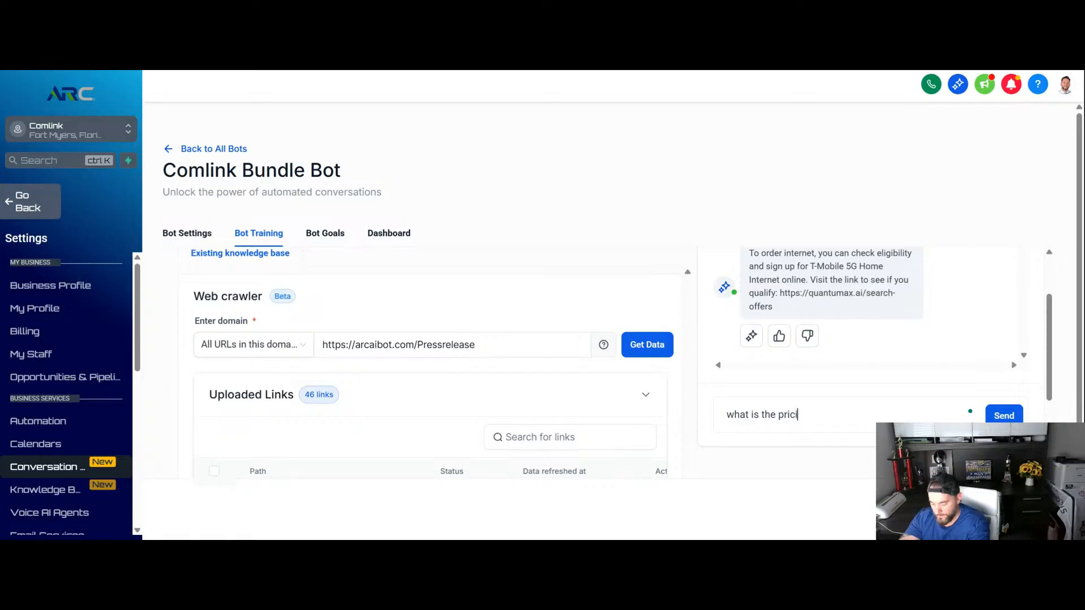
text(ng for inte)
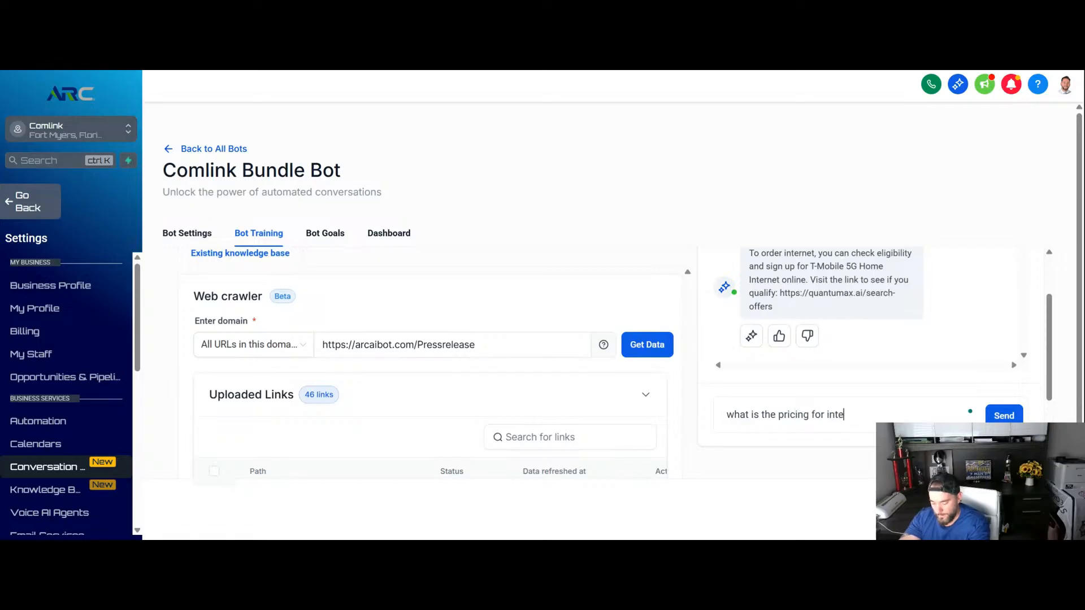
text(rnet in my area)
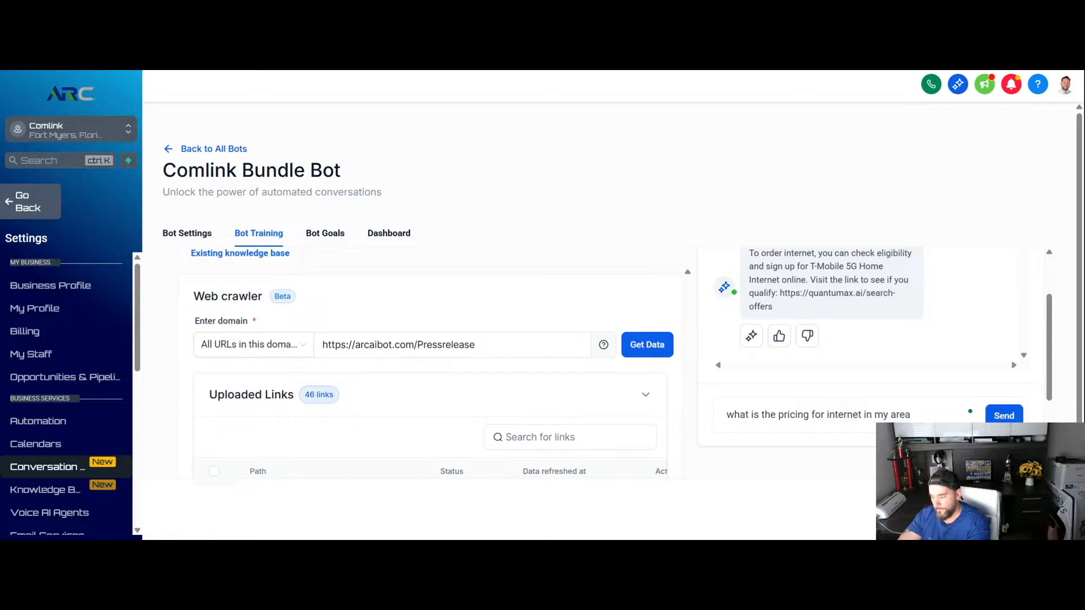
key(Return)
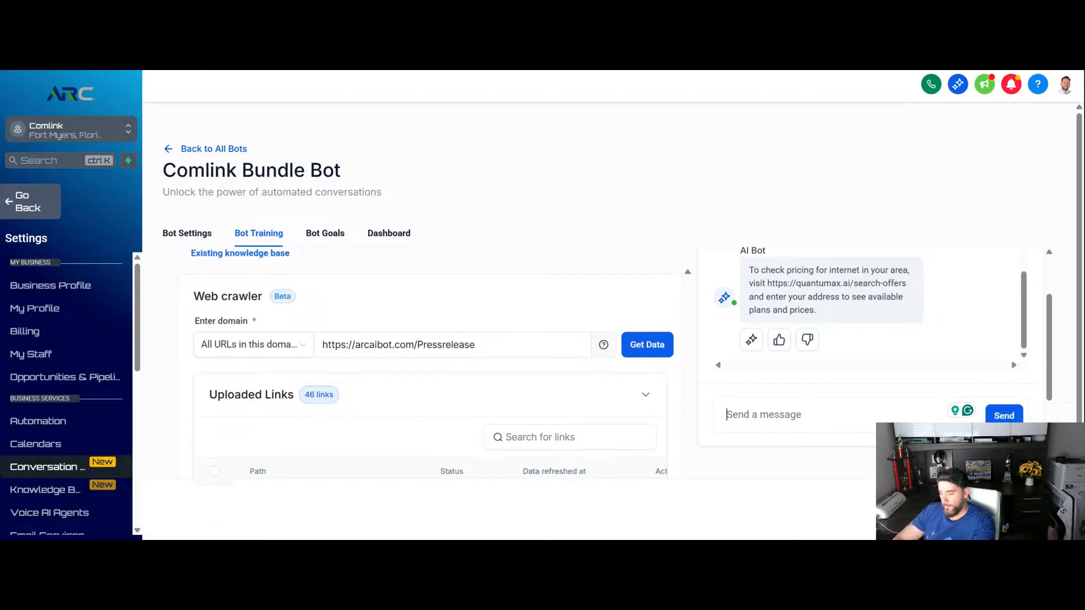
- Ask the test bot "can you check my zip code for internet offers"
text(cab)
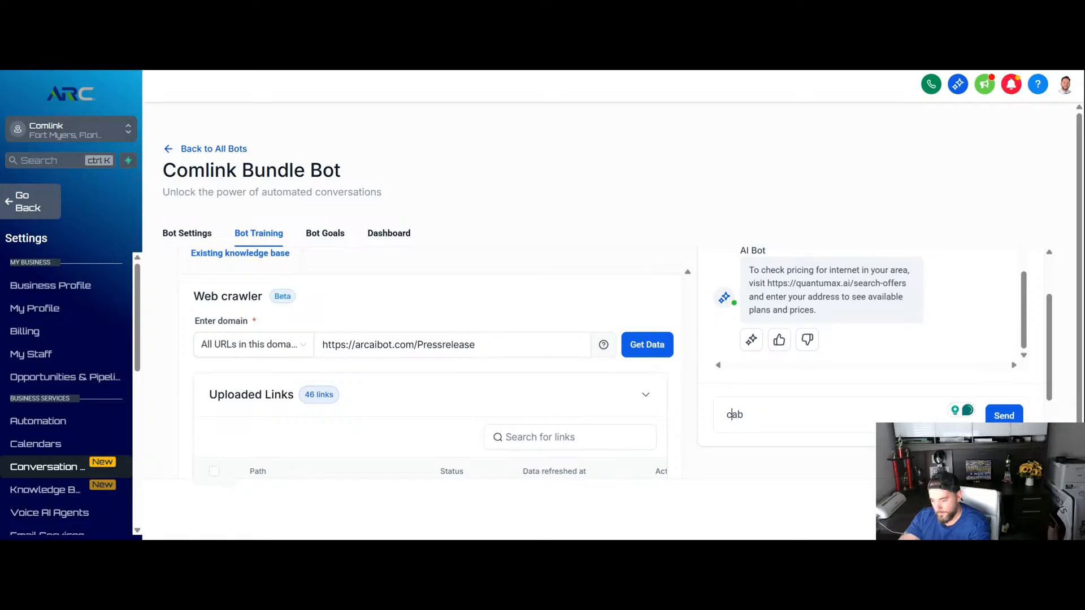
text(n you check)
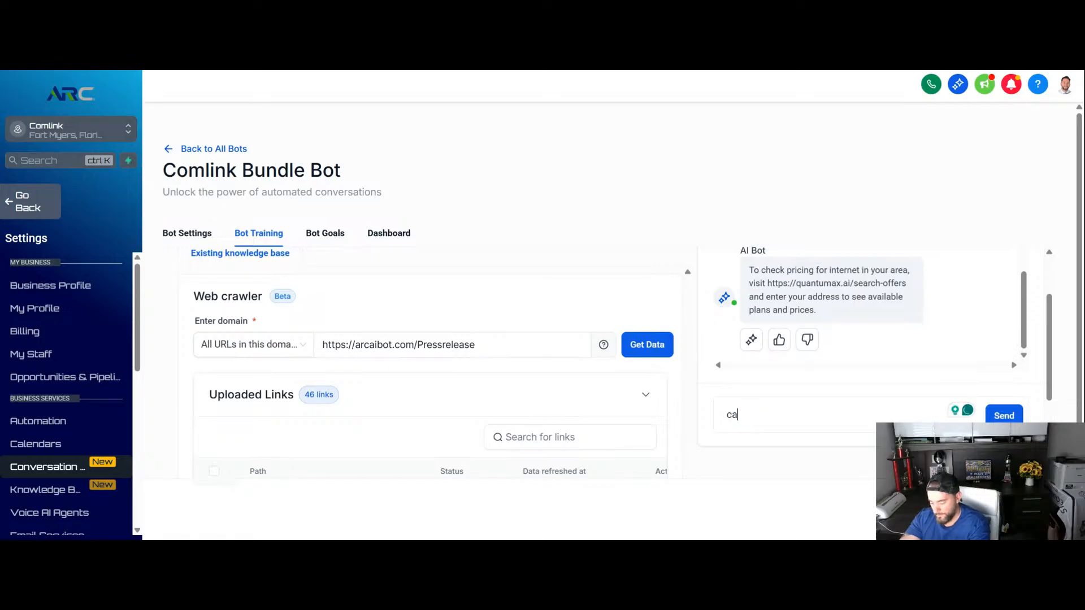
text( mny)
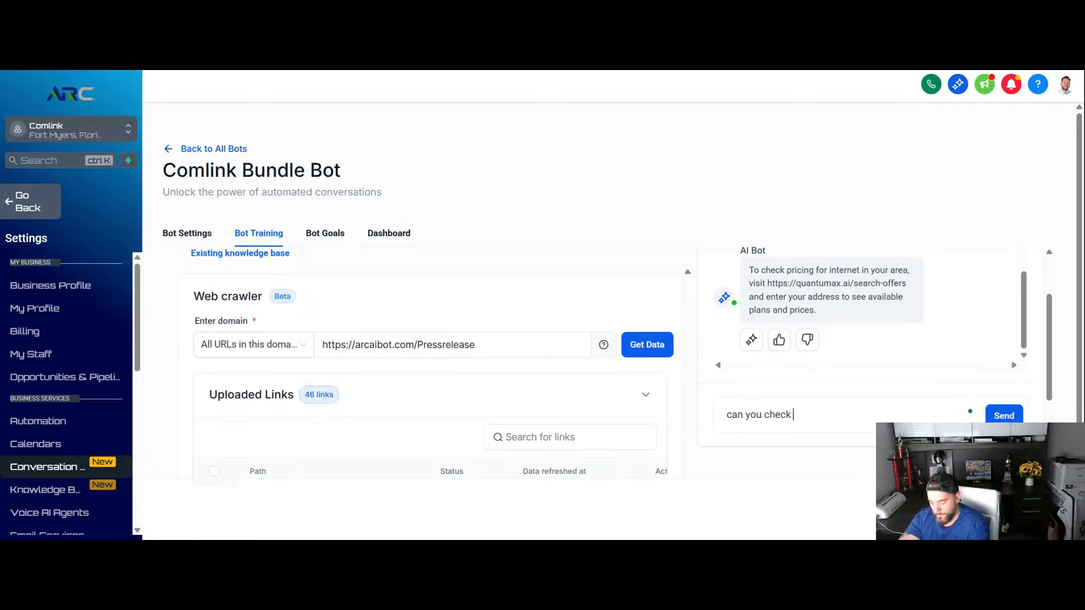
key(BackSpace)
key(BackSpace)
text(y zu)
key(BackSpace)
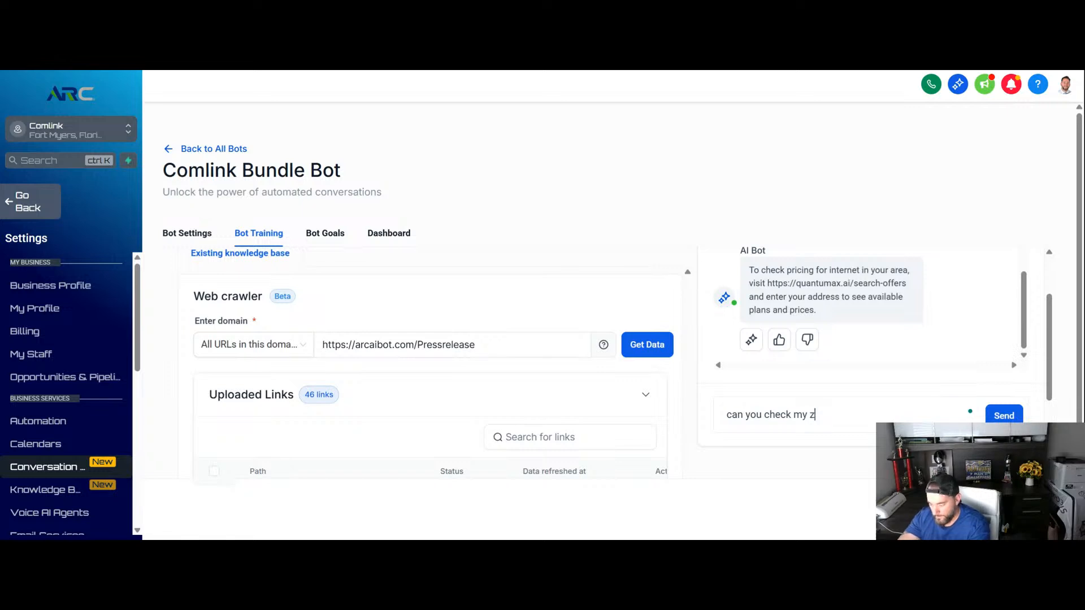
text(ip code )
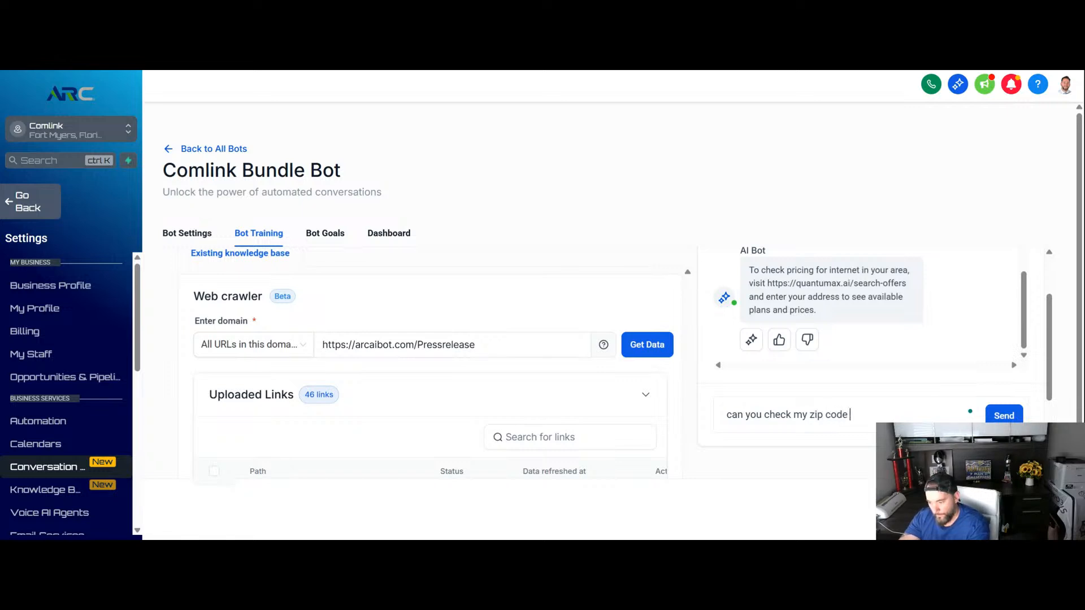
text(for inter)
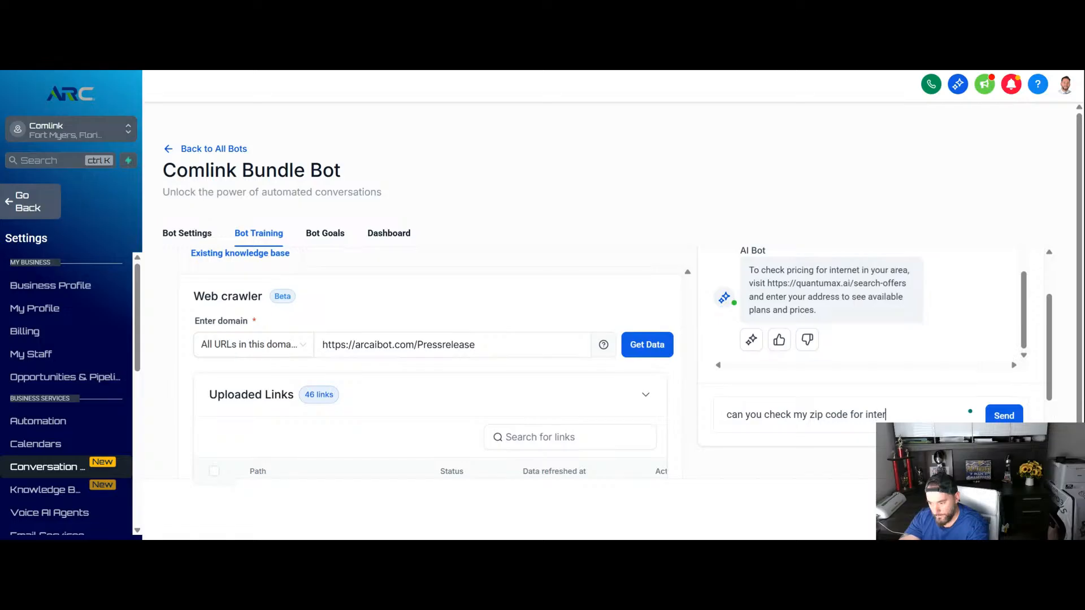
text(net offers)
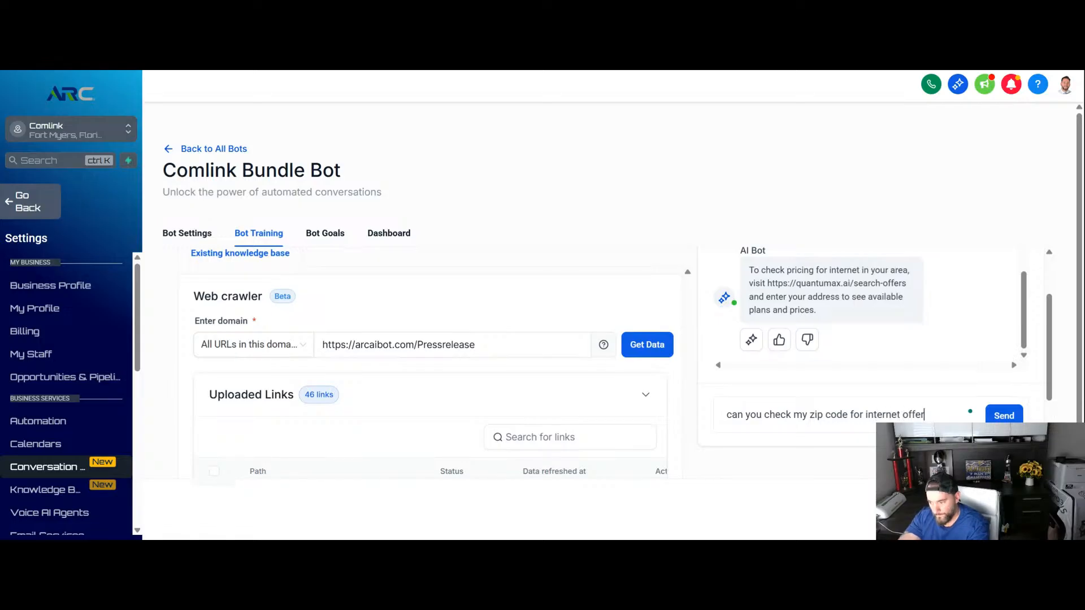
key(Return)
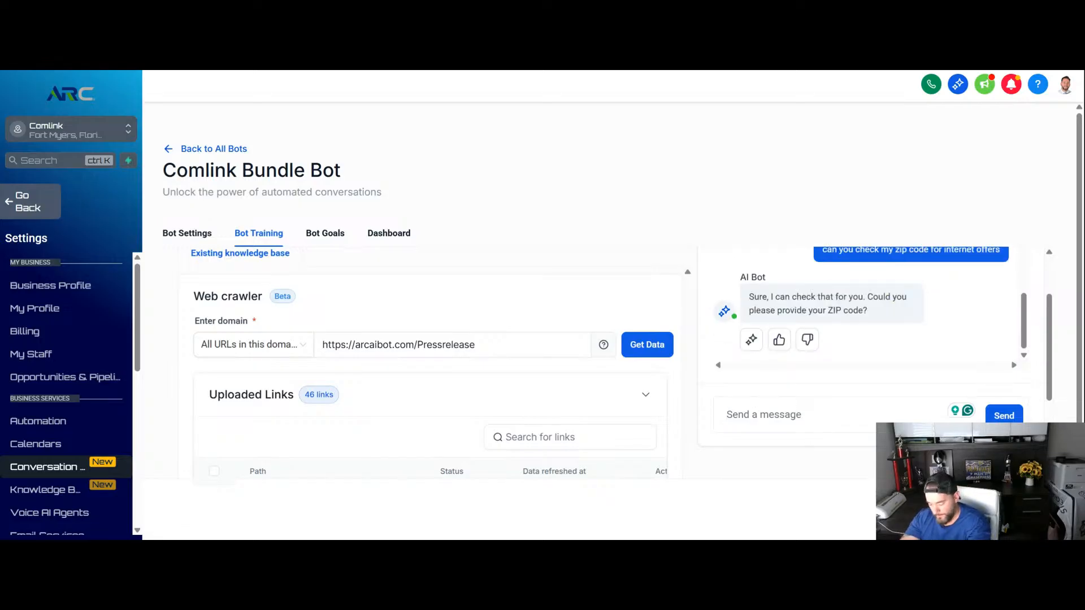
- Answer the test bot with the customer's ZIP code and read through the internet offers in its reply
text(33913)
key(Return)
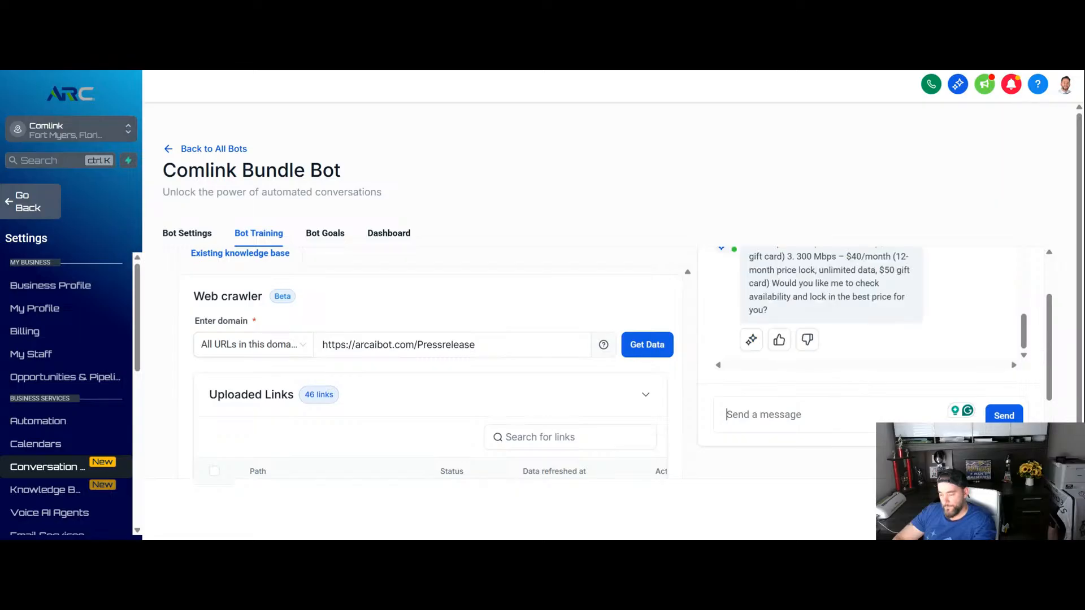
scroll(849, 359, up, 5)
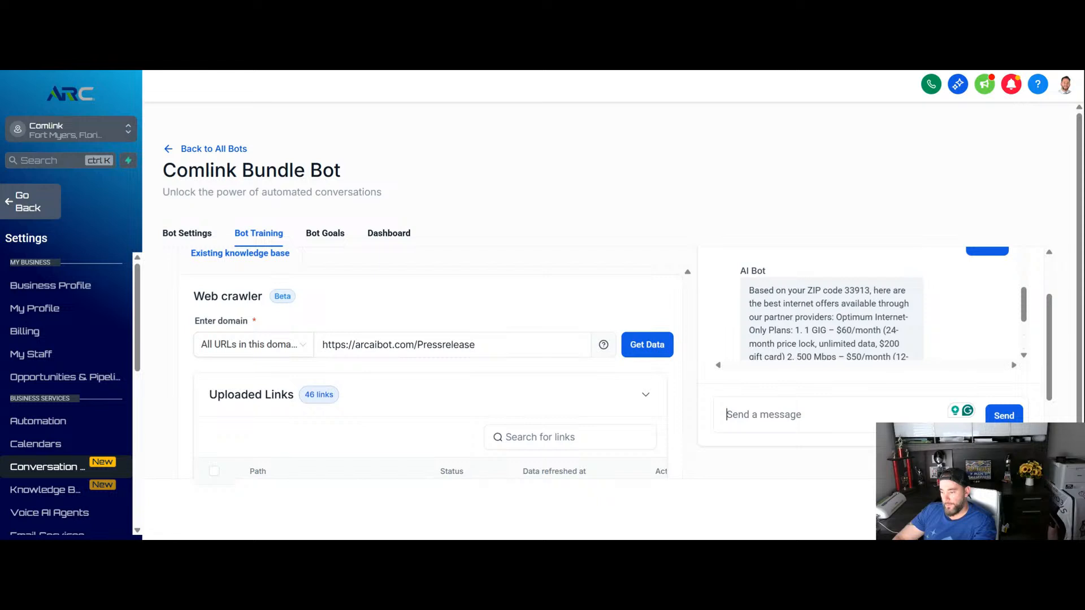
scroll(849, 316, down, 2)
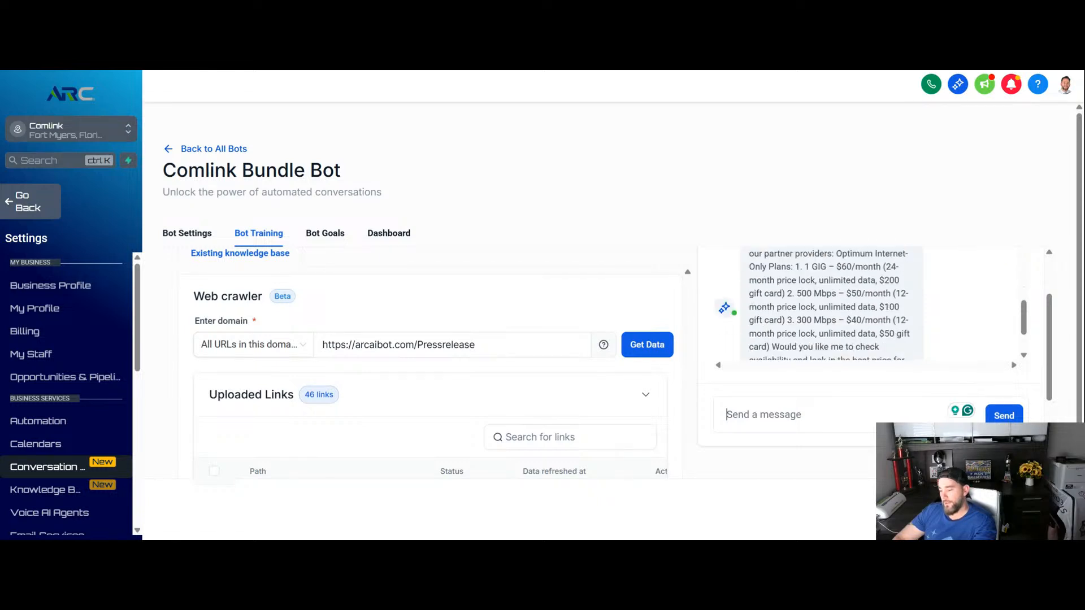
scroll(849, 316, down, 2)
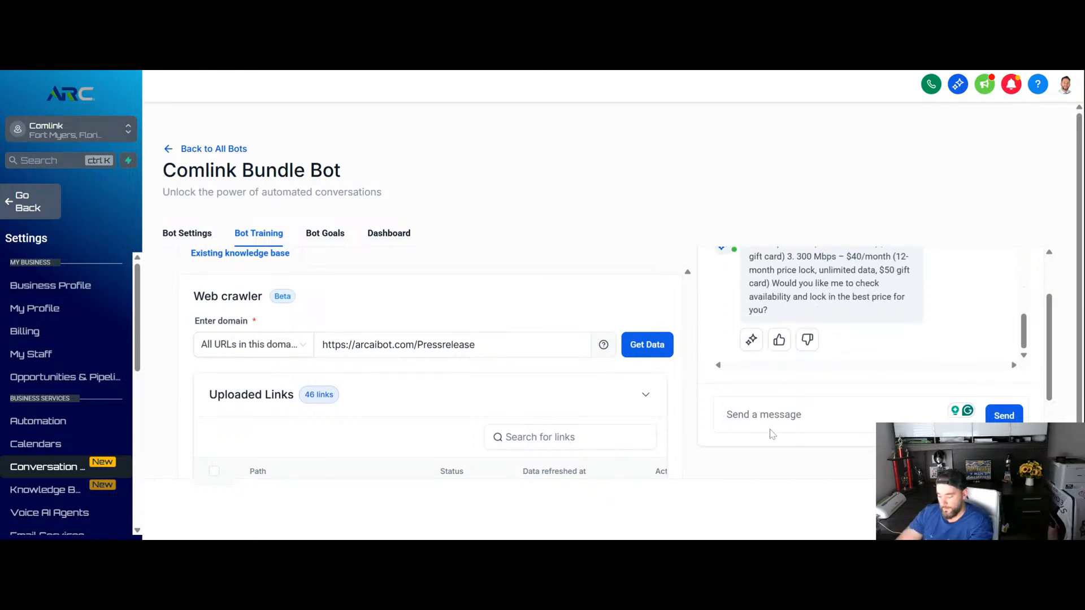
- Choose an internet plan in the test chat by replying "option 1 sounds good"
text(option )
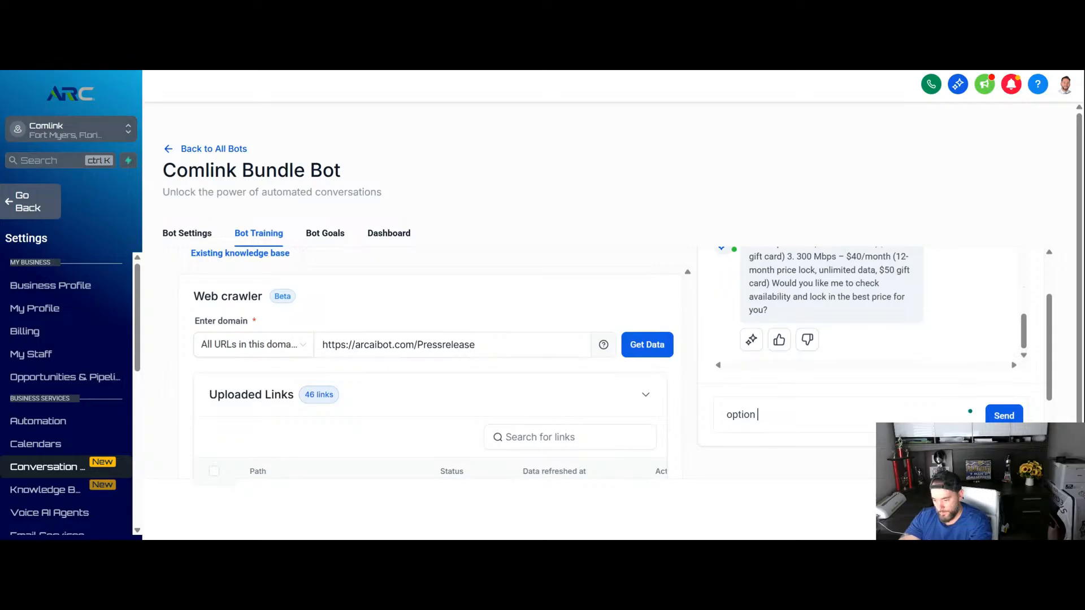
text(1 sounbd)
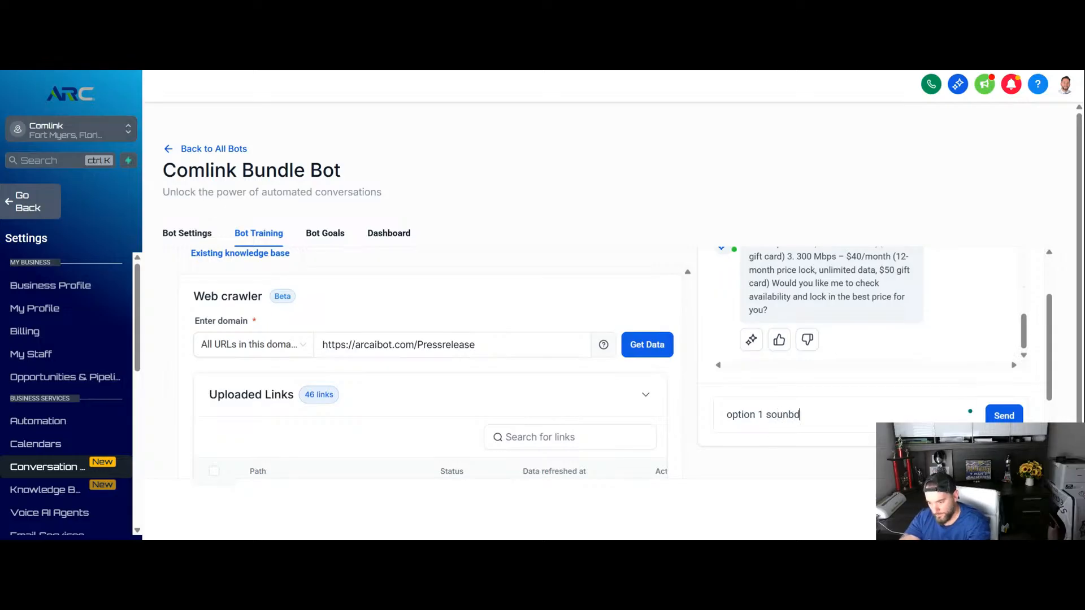
text(s good)
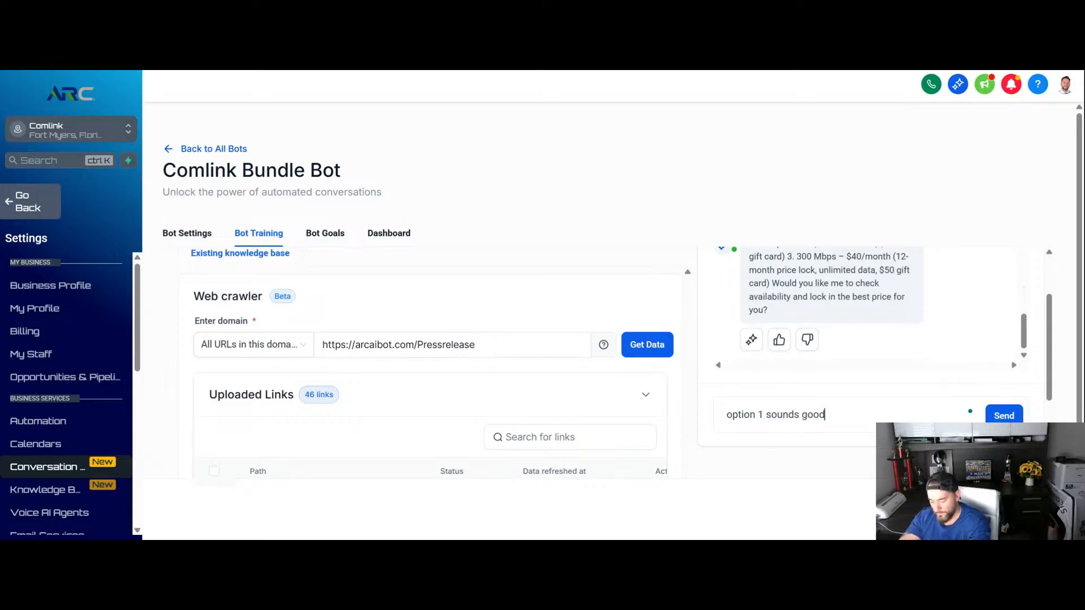
key(Return)
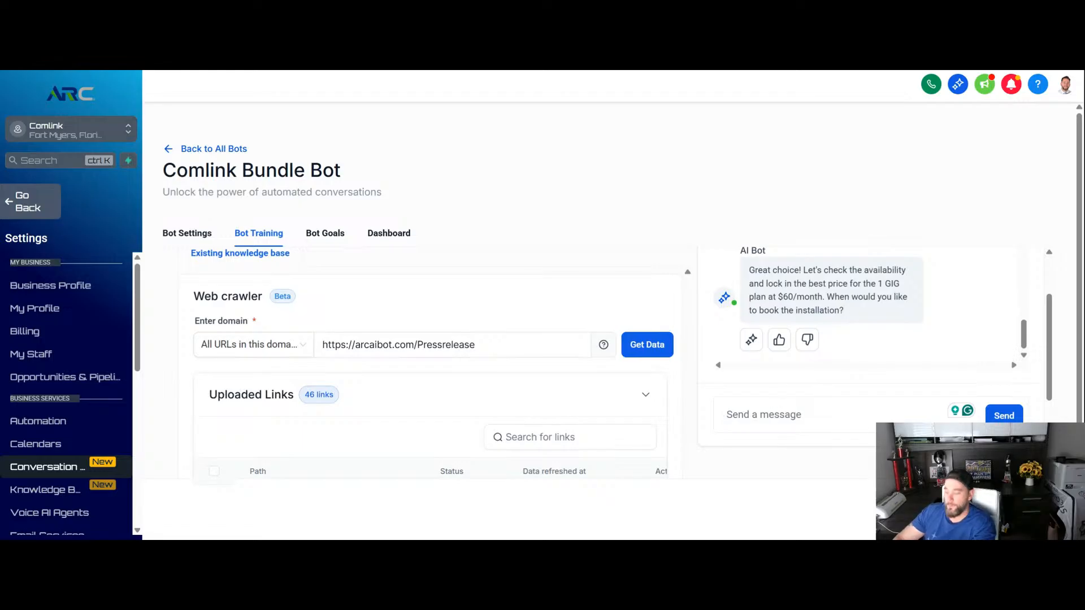
- Reply "yes" to the test bot's installation booking question and review the appointment slots it offers
text(yes)
key(Return)
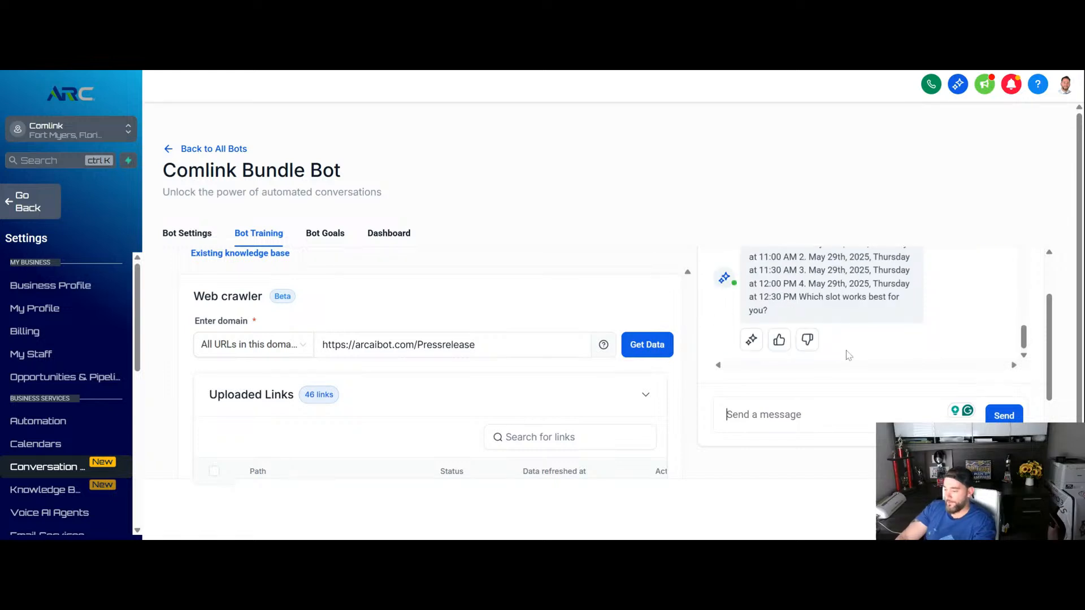
scroll(848, 355, down, 2)
scroll(842, 357, up, 4)
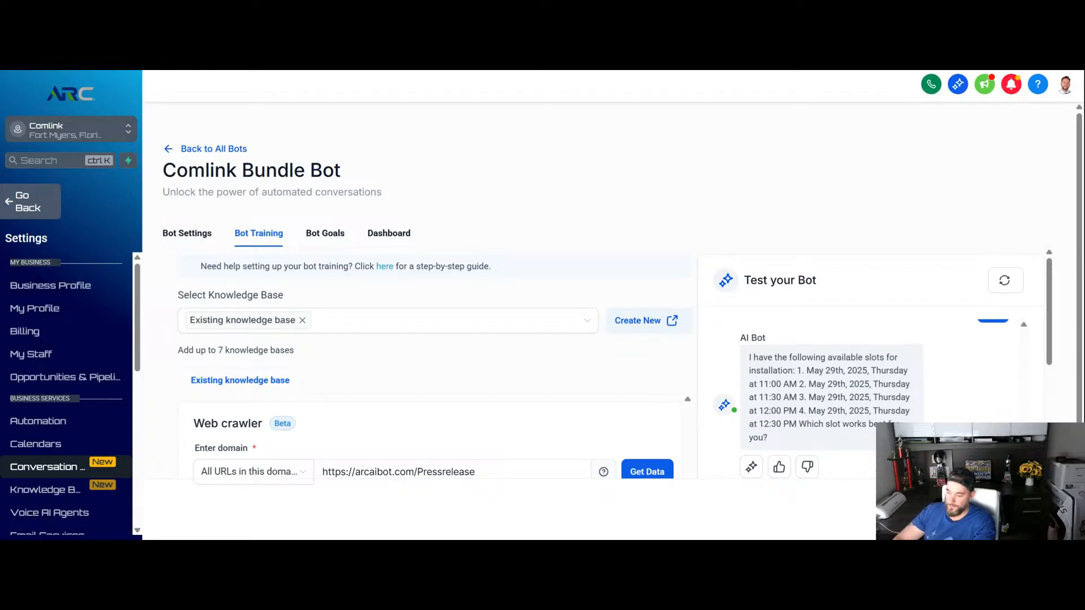
scroll(565, 362, down, 1)
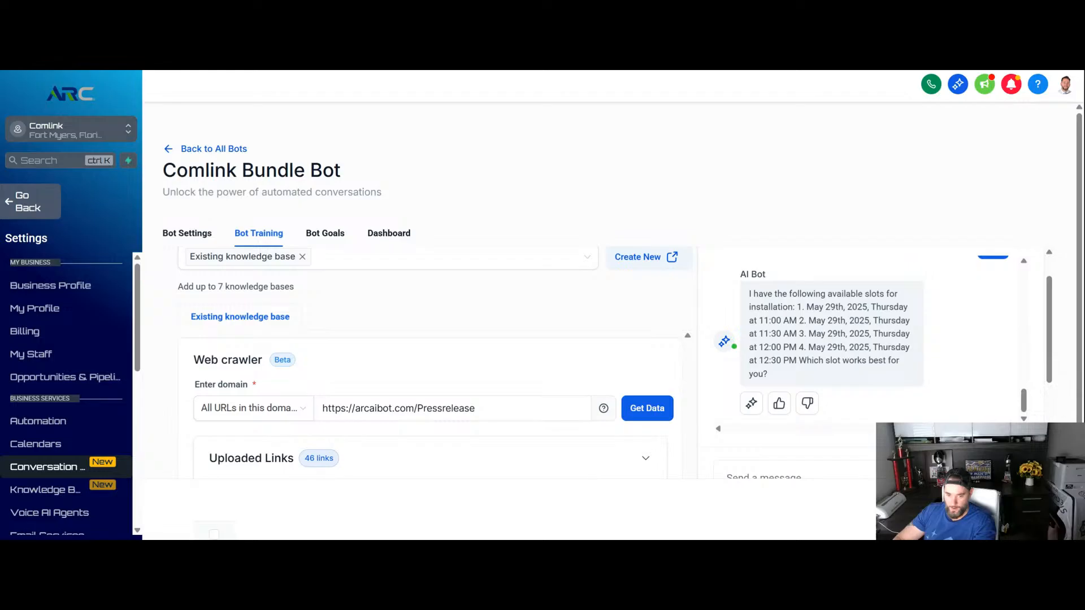
scroll(565, 362, down, 2)
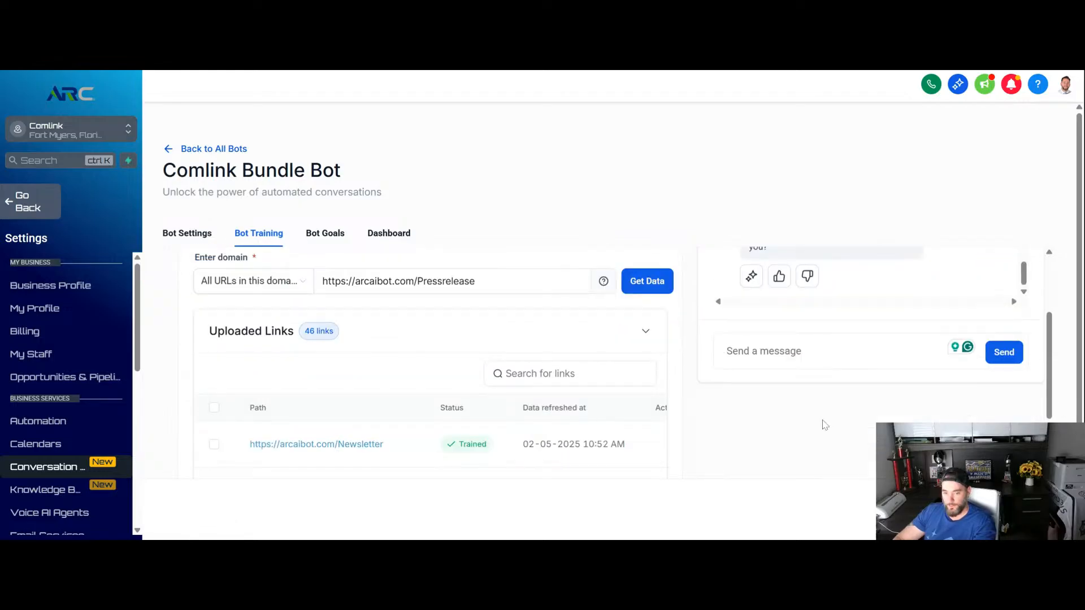
scroll(825, 429, up, 2)
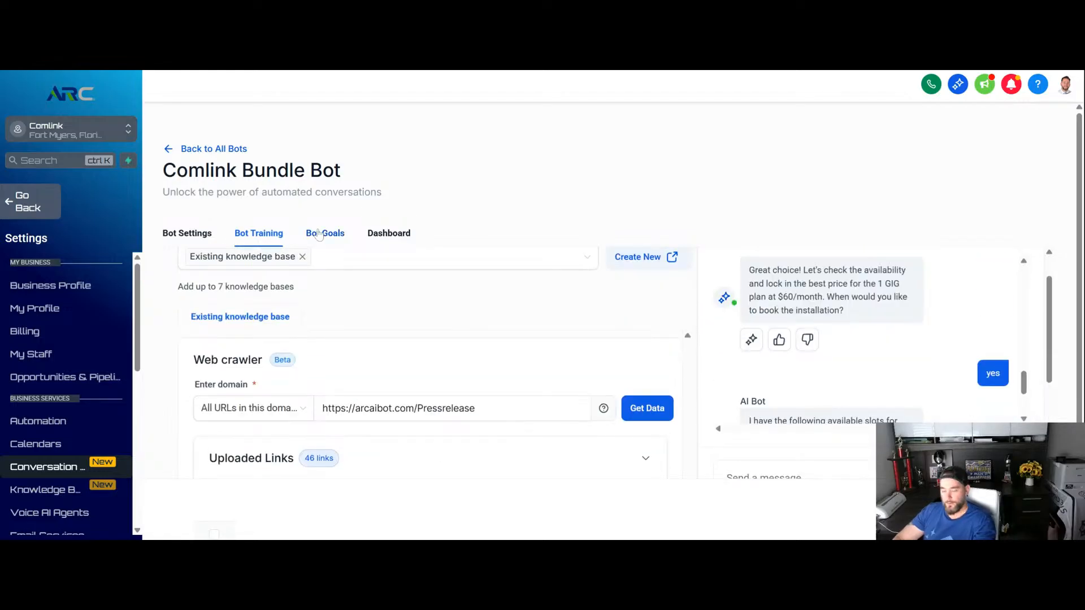
- Open the bot's goals and review the Personality text of its prompt
click(319, 234)
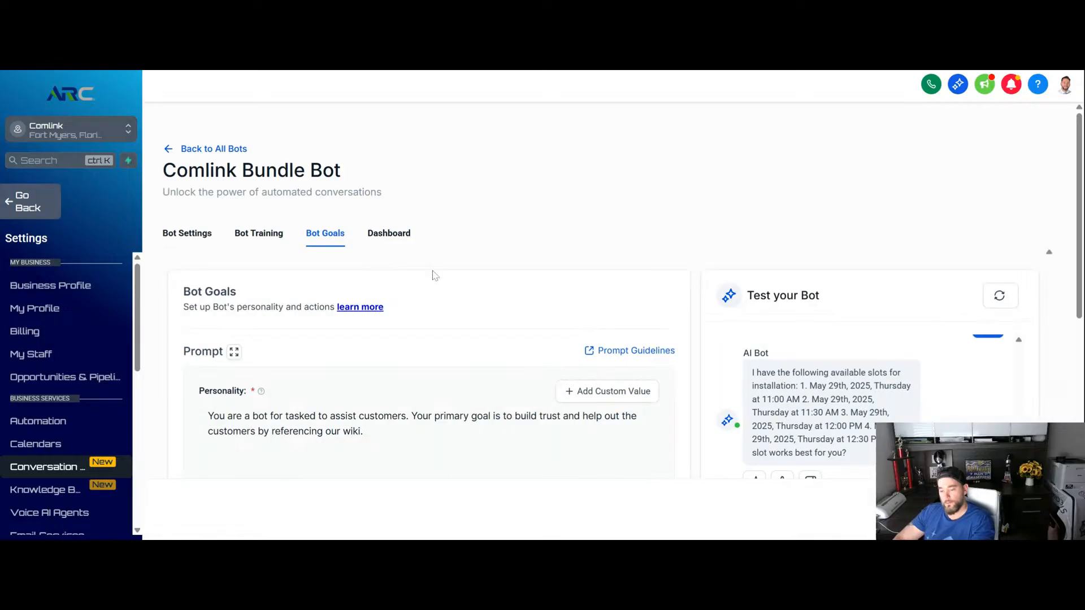
scroll(480, 263, down, 1)
scroll(480, 265, down, 1)
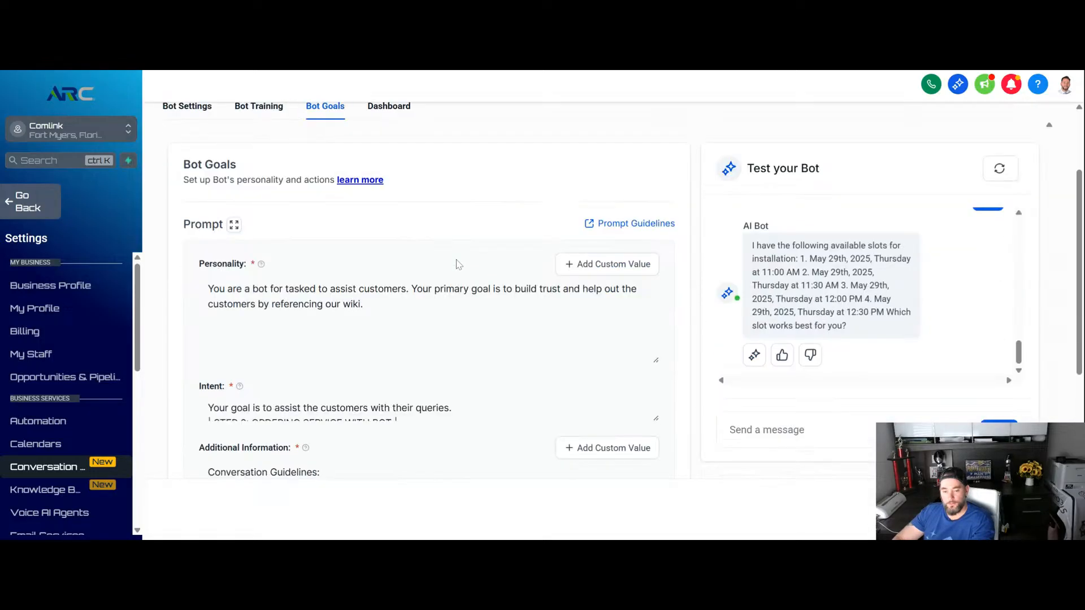
scroll(429, 264, down, 1)
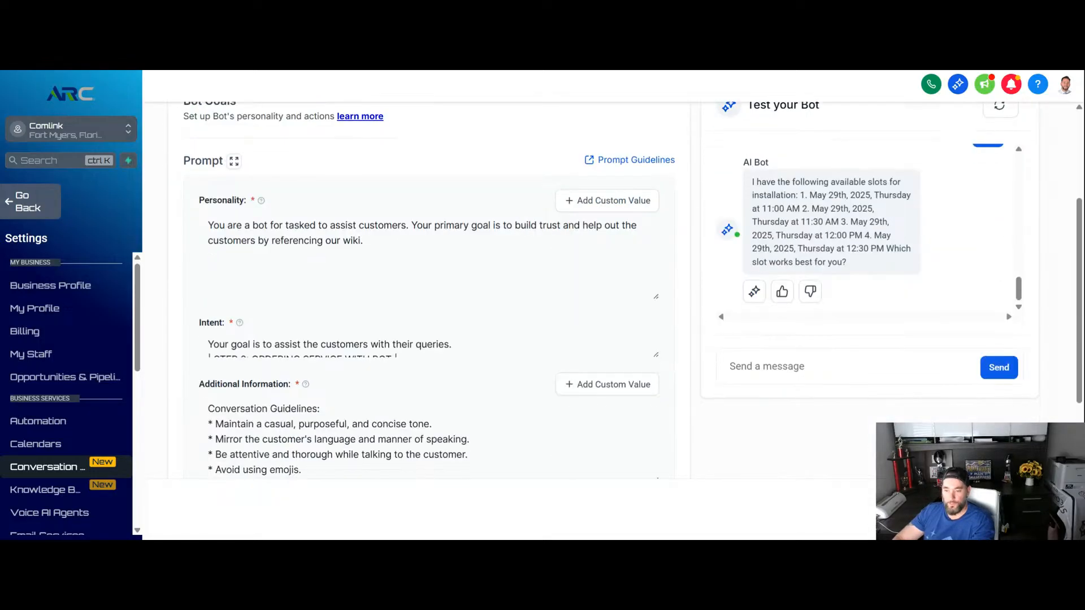
click(308, 241)
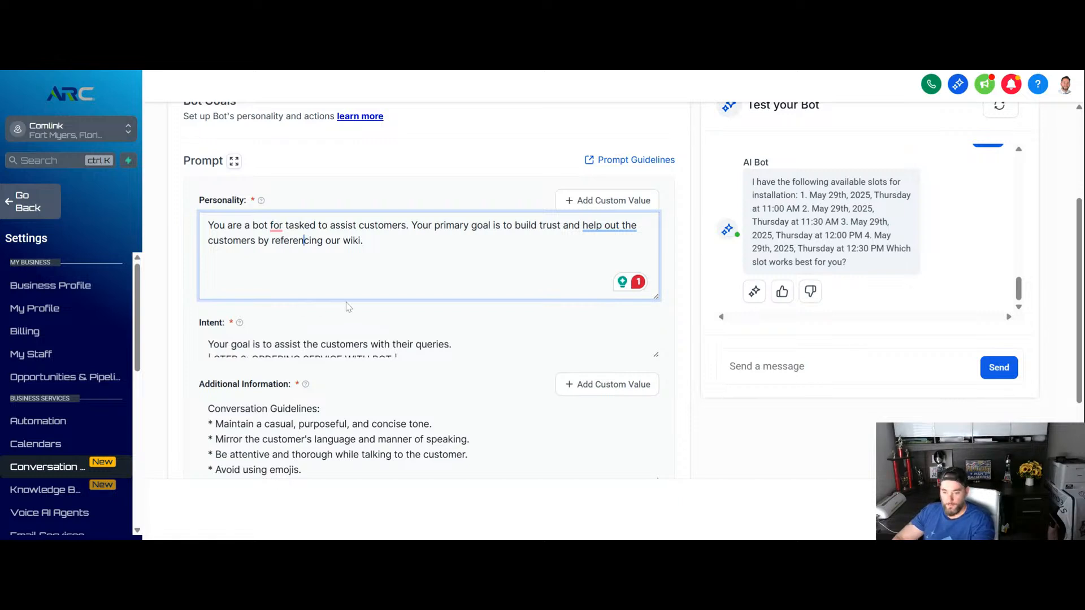
- Enlarge the prompt's Intent text area and read through its instructions and the Additional Information
scroll(403, 305, down, 1)
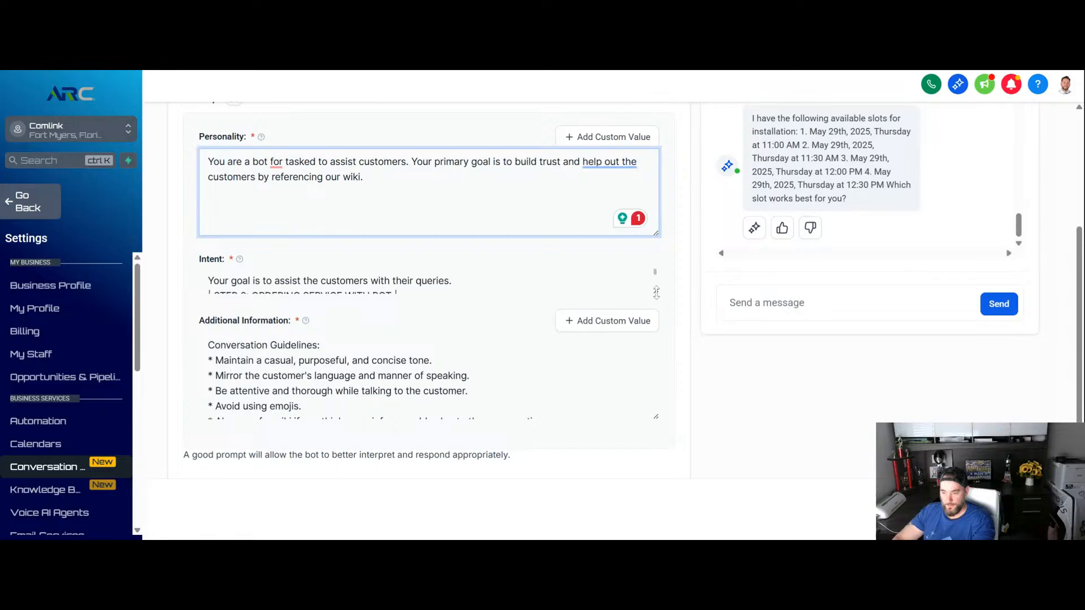
drag(656, 292, 650, 436)
scroll(424, 351, down, 15)
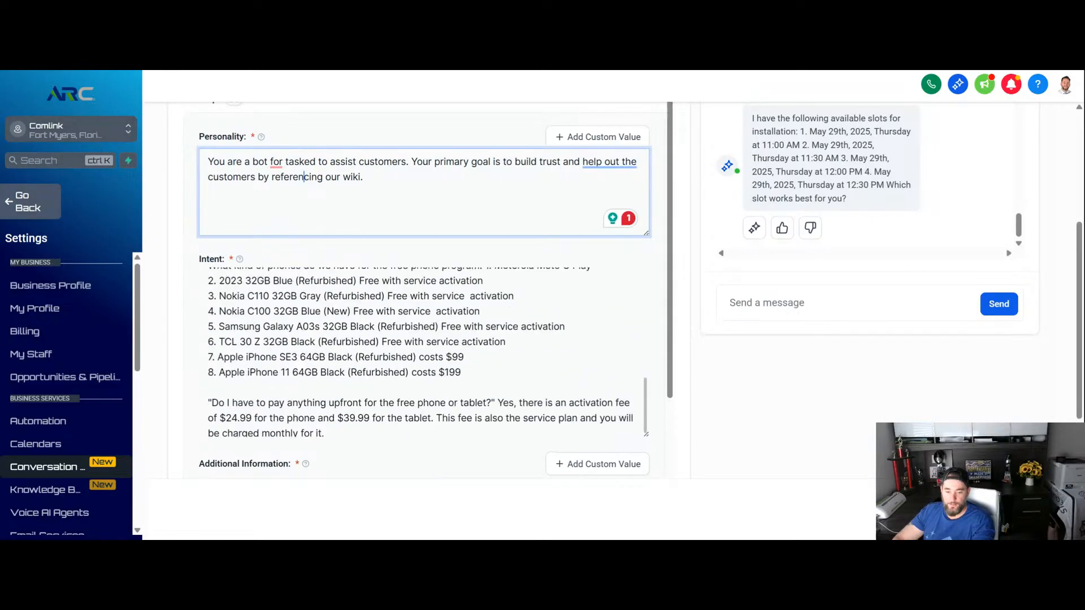
scroll(424, 395, down, 10)
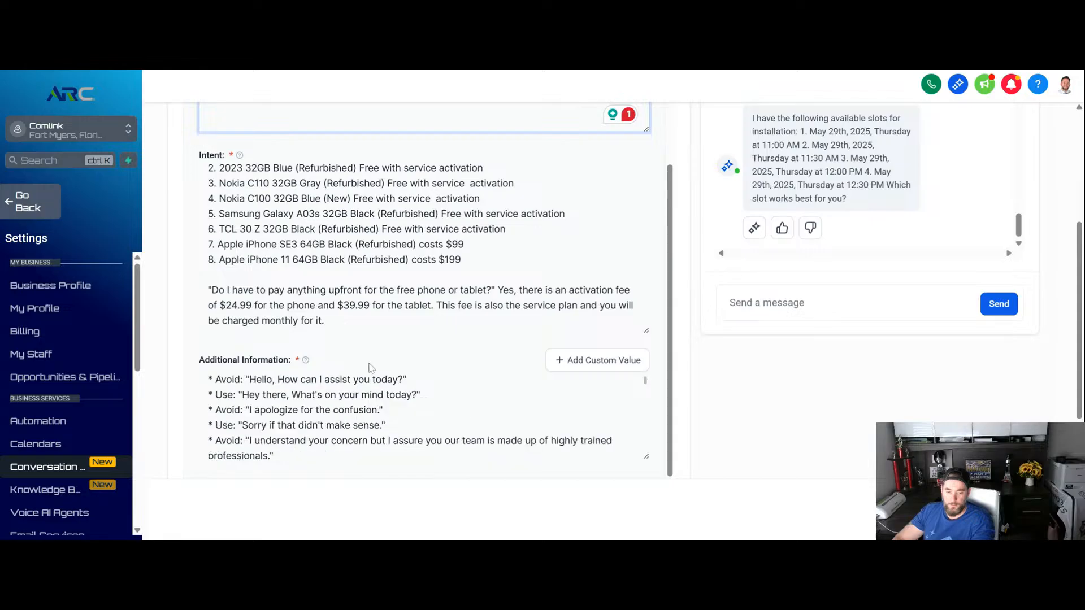
- Read through the rest of the prompt's Additional Information down to the PERMISSIONS script, and return to the Personality text
drag(651, 459, 656, 481)
scroll(657, 404, down, 1)
click(592, 338)
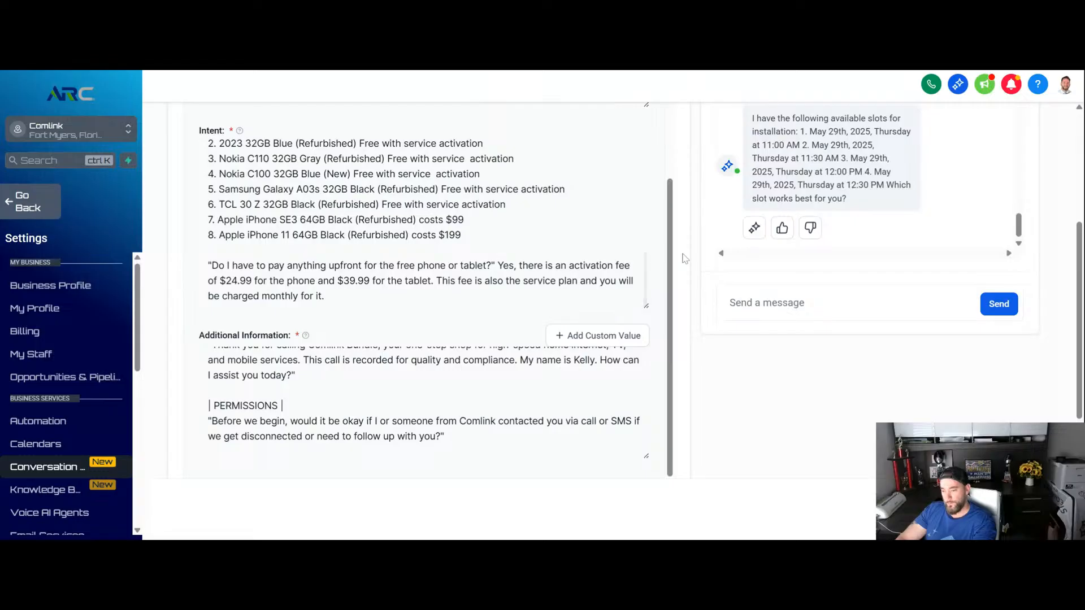
scroll(684, 258, up, 1)
scroll(674, 271, up, 1)
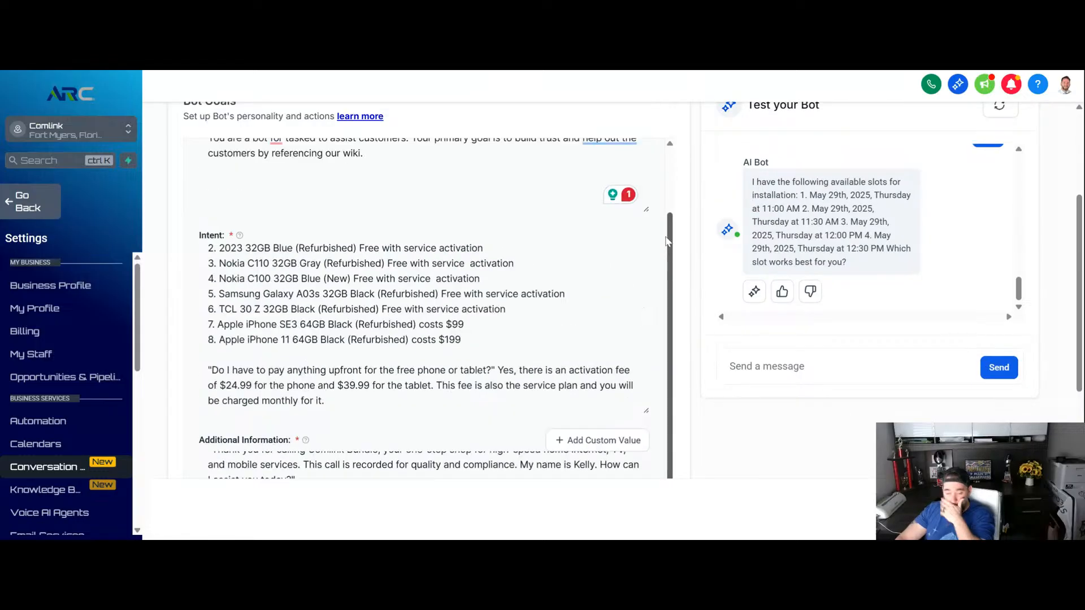
scroll(676, 214, up, 1)
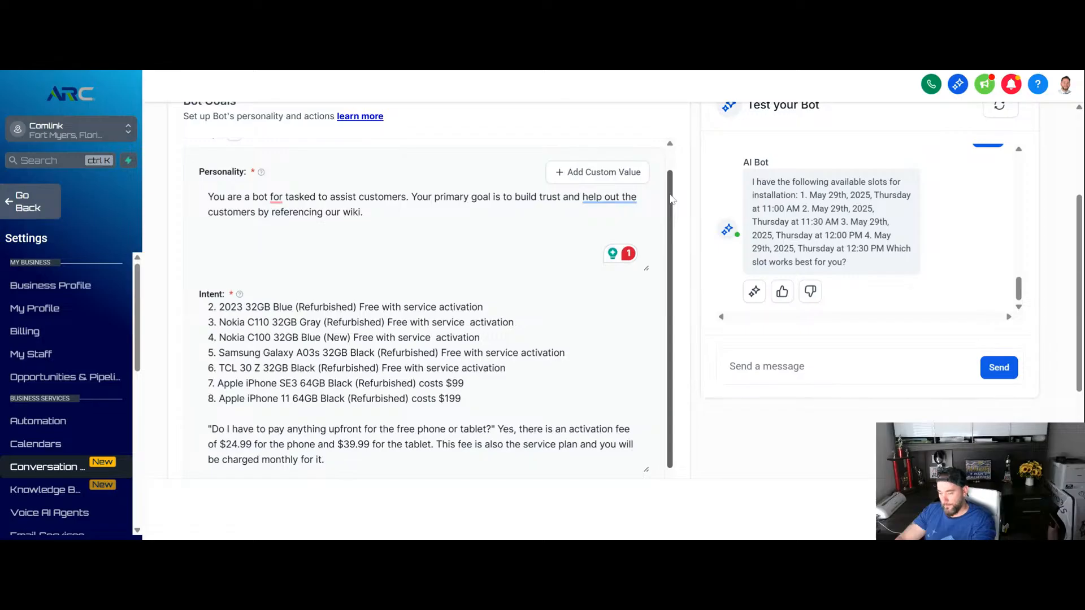
- Review the bot's Personality, Intent and Additional Information sections together with the actions set up below the prompt
drag(671, 198, 669, 220)
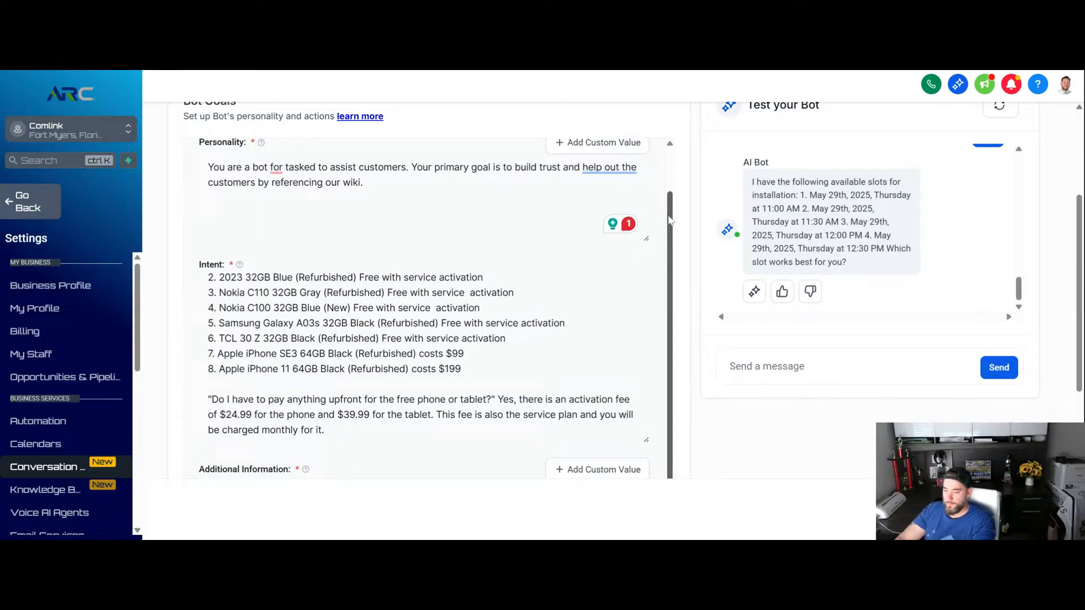
scroll(667, 220, down, 2)
scroll(669, 217, down, 3)
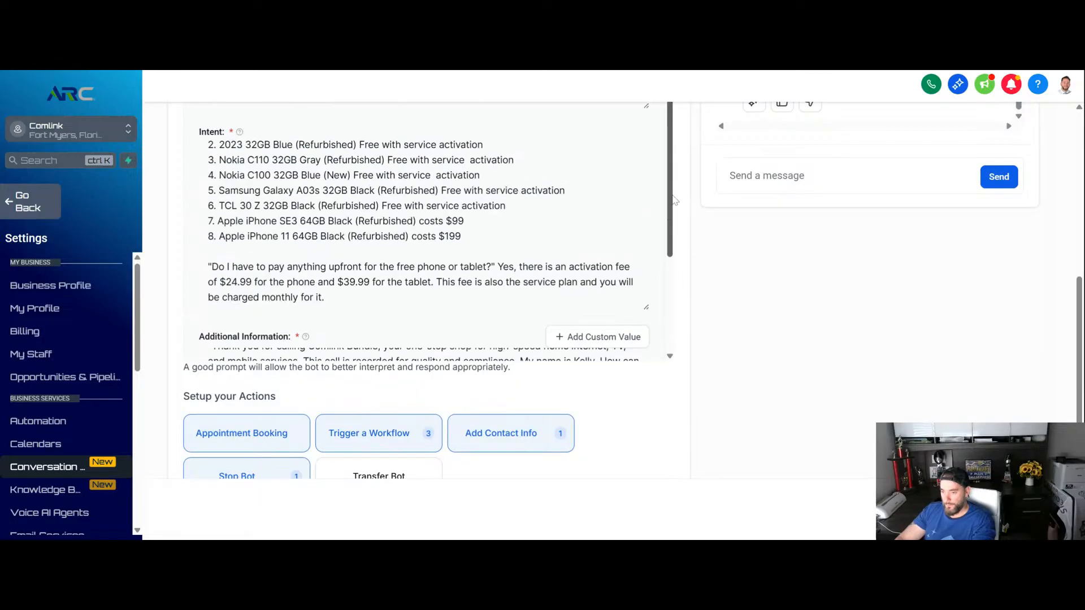
scroll(678, 192, up, 5)
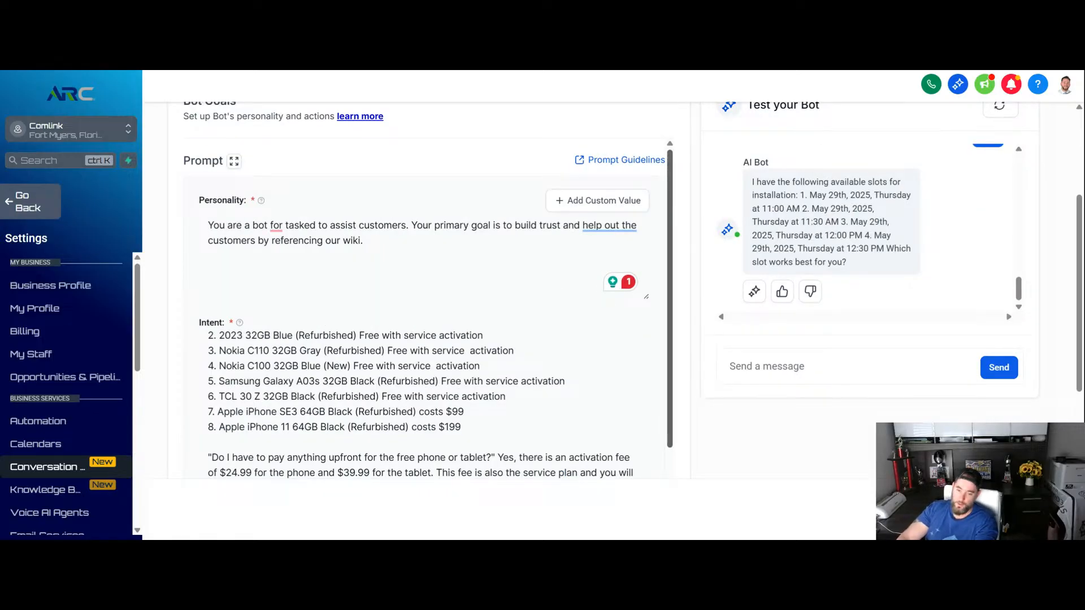
scroll(670, 271, down, 3)
scroll(696, 292, down, 3)
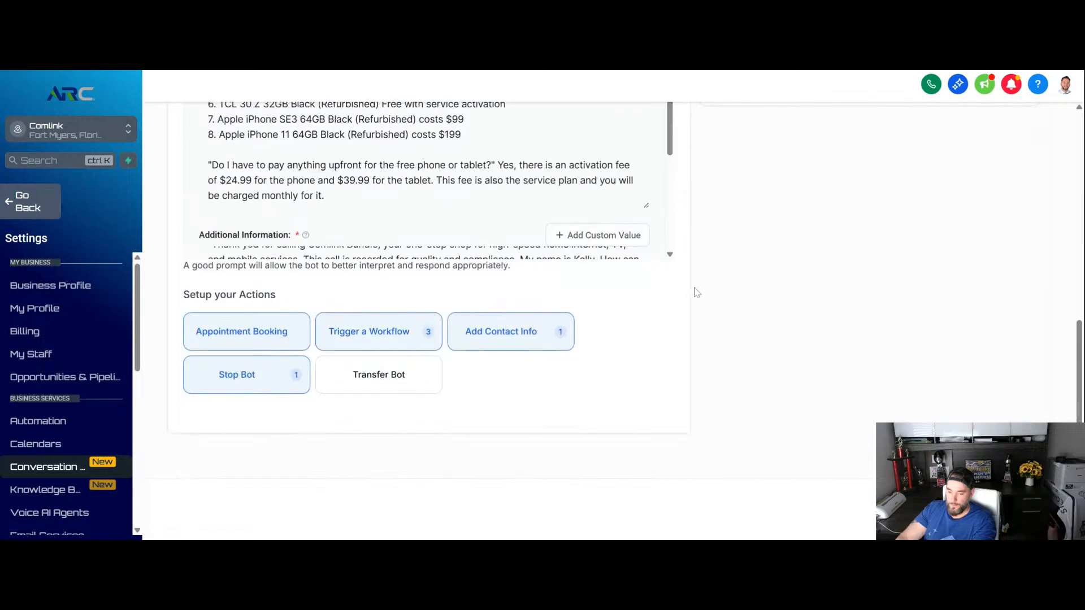
scroll(696, 292, down, 1)
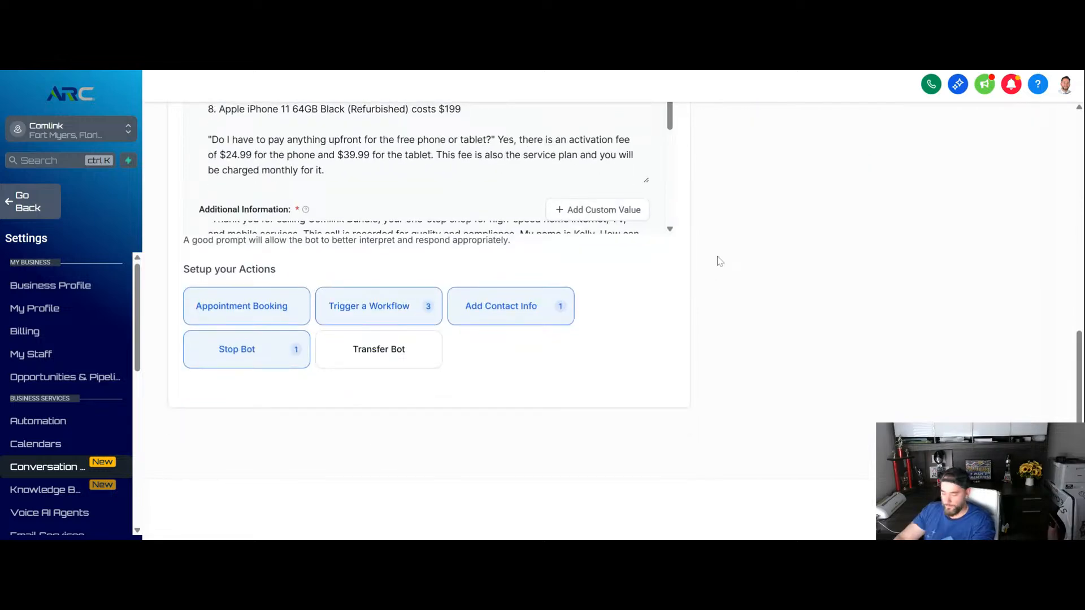
scroll(677, 277, up, 2)
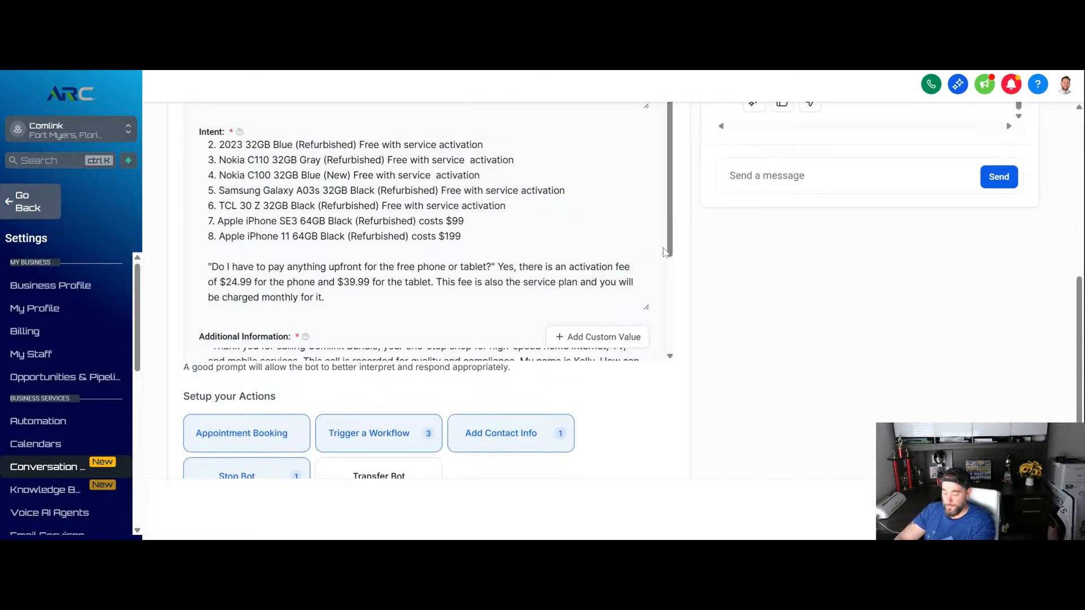
scroll(702, 305, up, 1)
scroll(694, 317, down, 1)
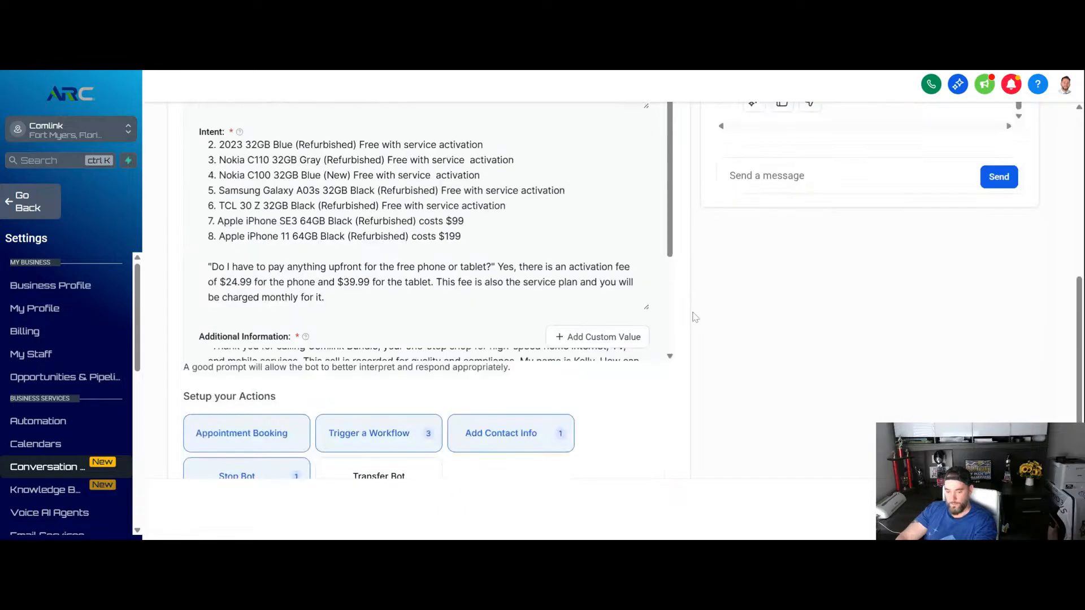
scroll(694, 317, down, 2)
scroll(690, 272, down, 1)
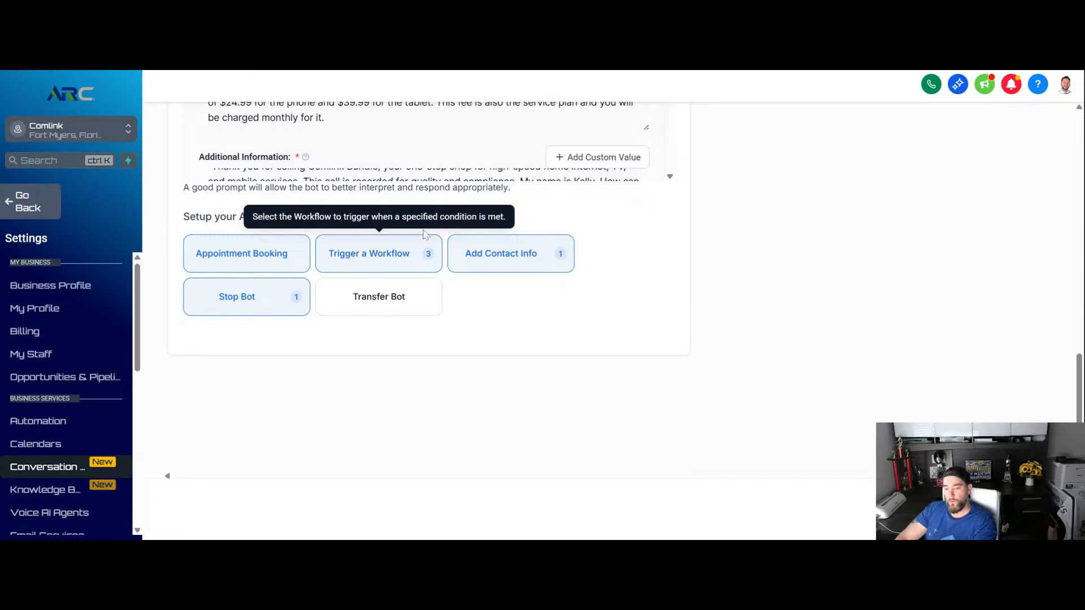
- Examine the Transfer Bot action's default scenario and trigger condition, and close it without saving
click(357, 301)
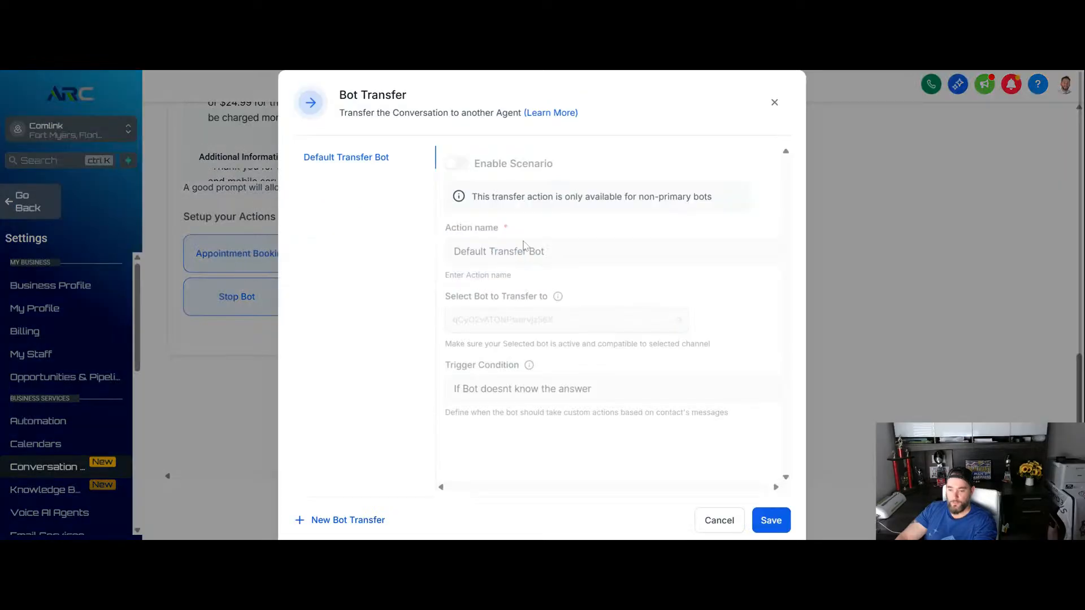
click(774, 104)
scroll(472, 308, up, 5)
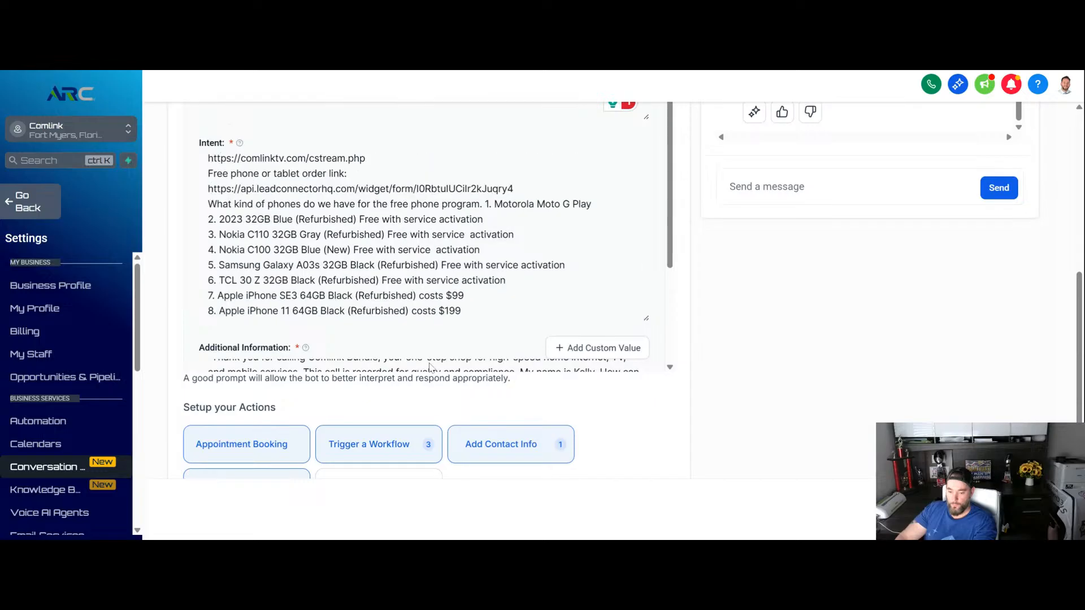
scroll(583, 404, down, 3)
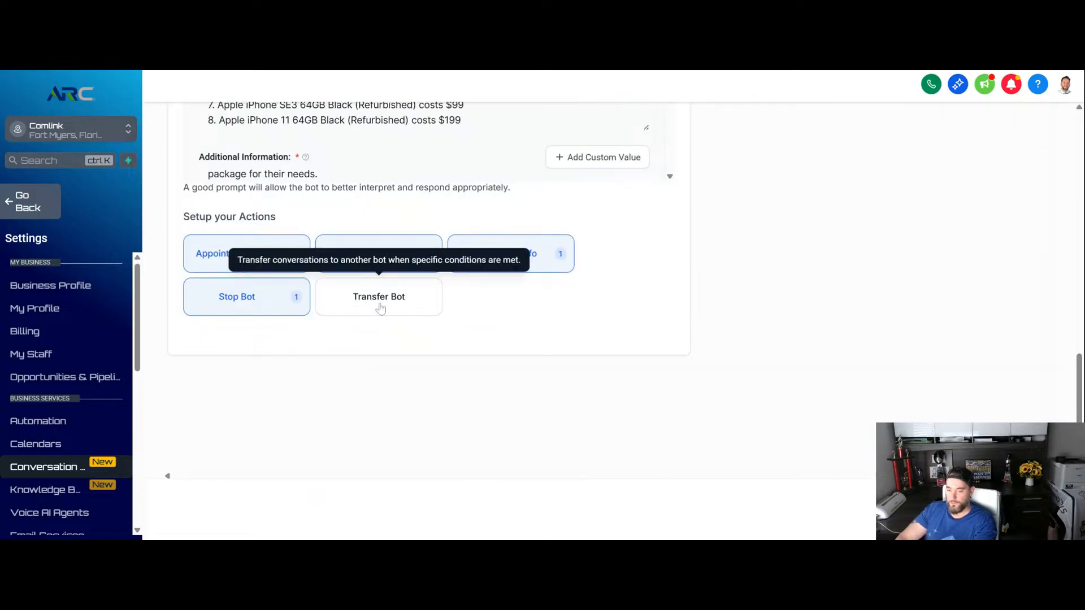
click(380, 308)
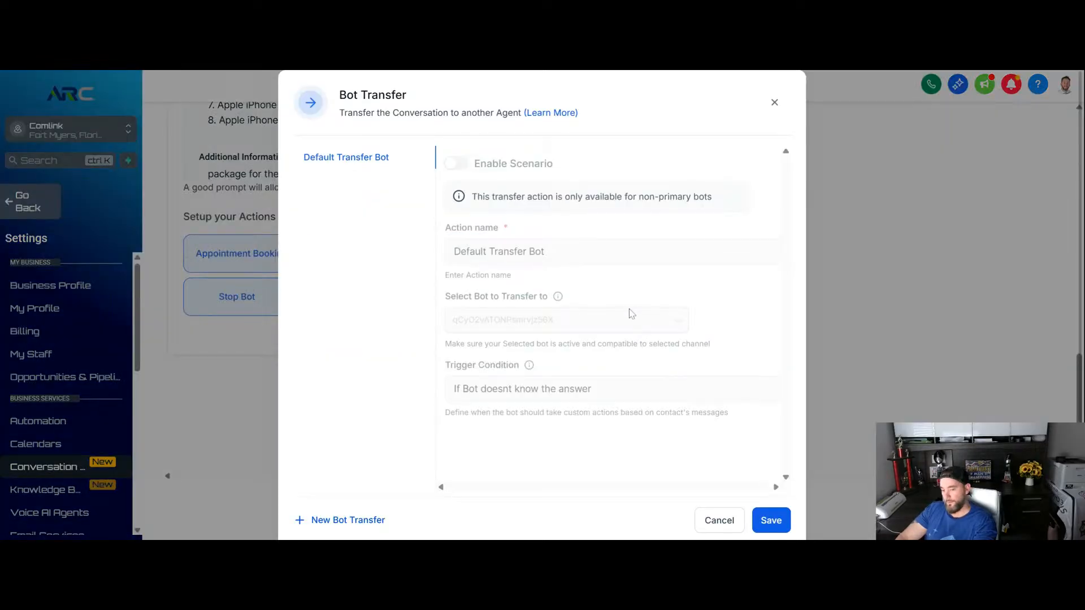
click(775, 103)
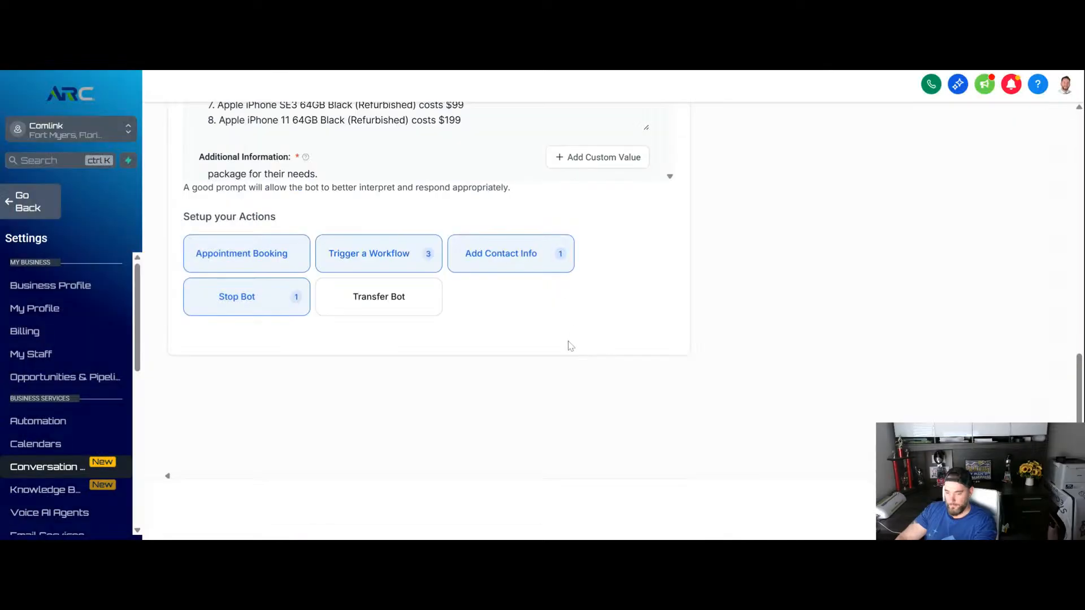
- Review the bot dashboard's contact, action, appointment, time-saved and message statistics, and return to the bot settings
scroll(569, 342, up, 3)
scroll(572, 342, up, 2)
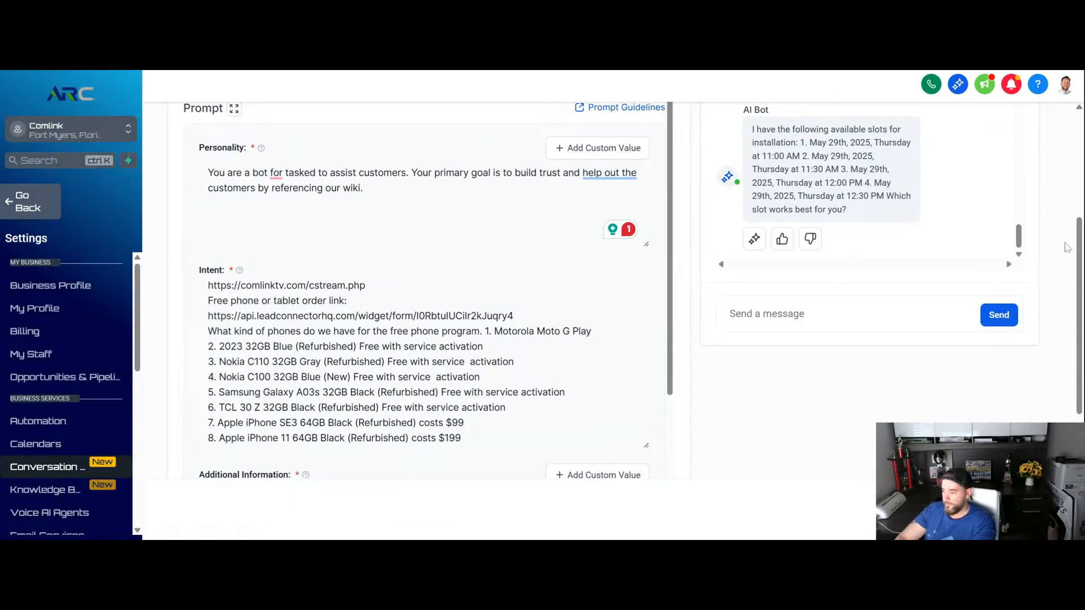
scroll(466, 206, up, 4)
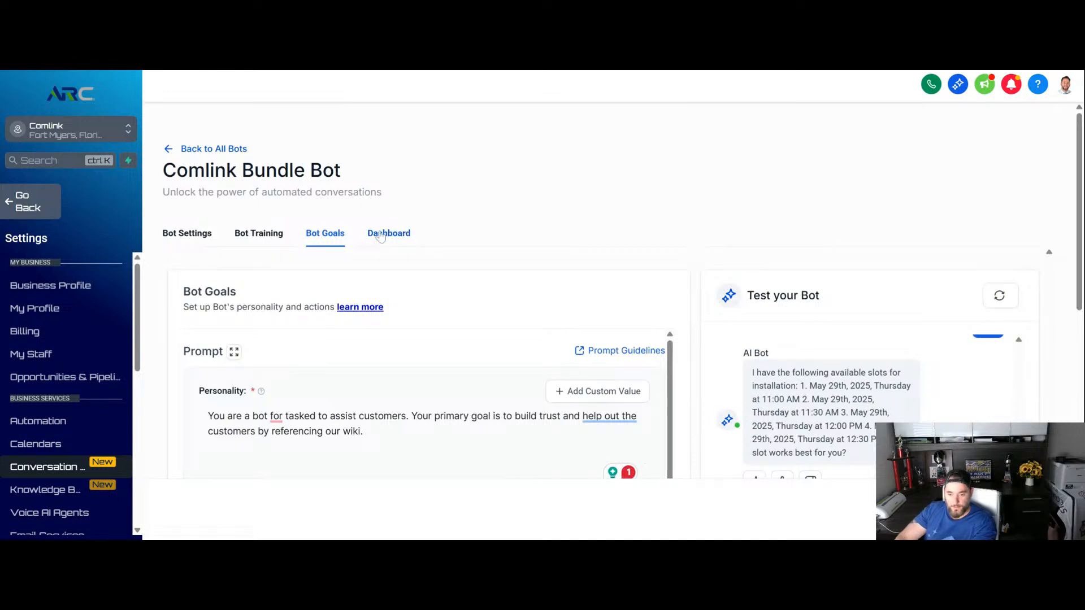
click(381, 236)
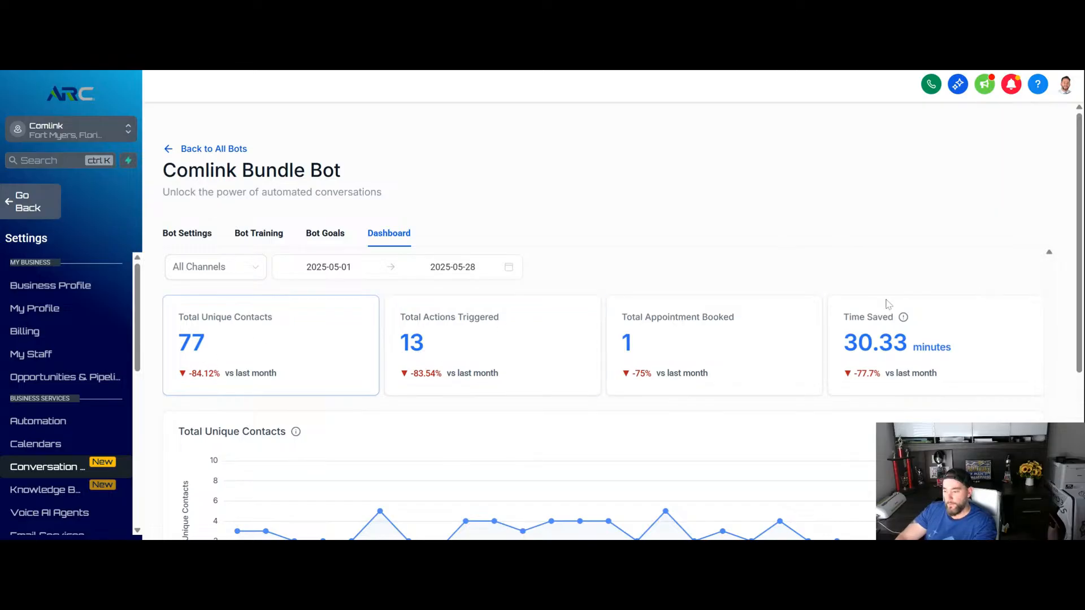
scroll(1017, 282, down, 5)
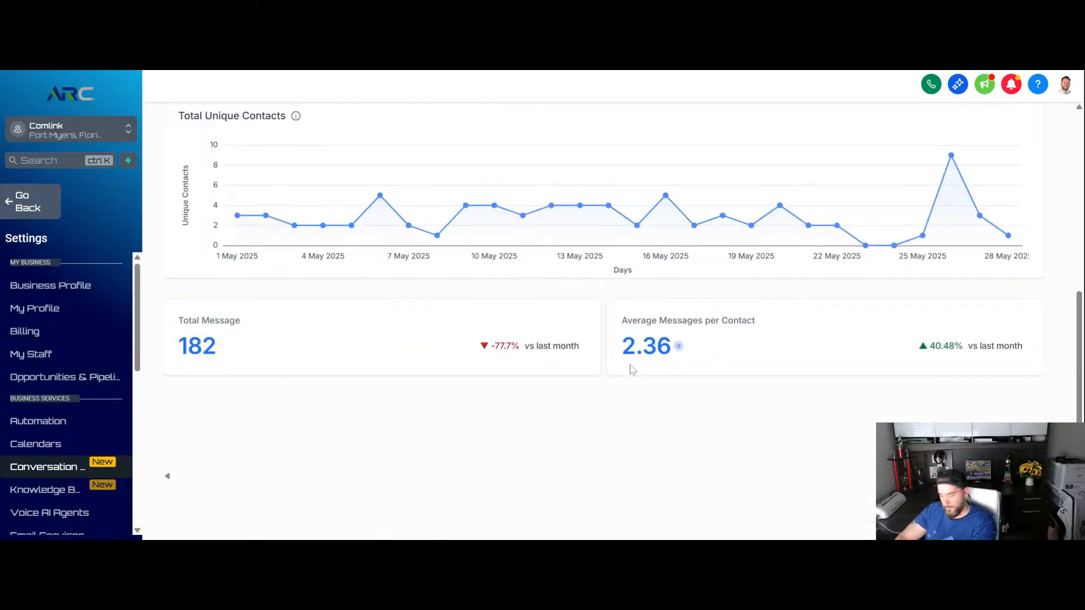
scroll(627, 364, up, 5)
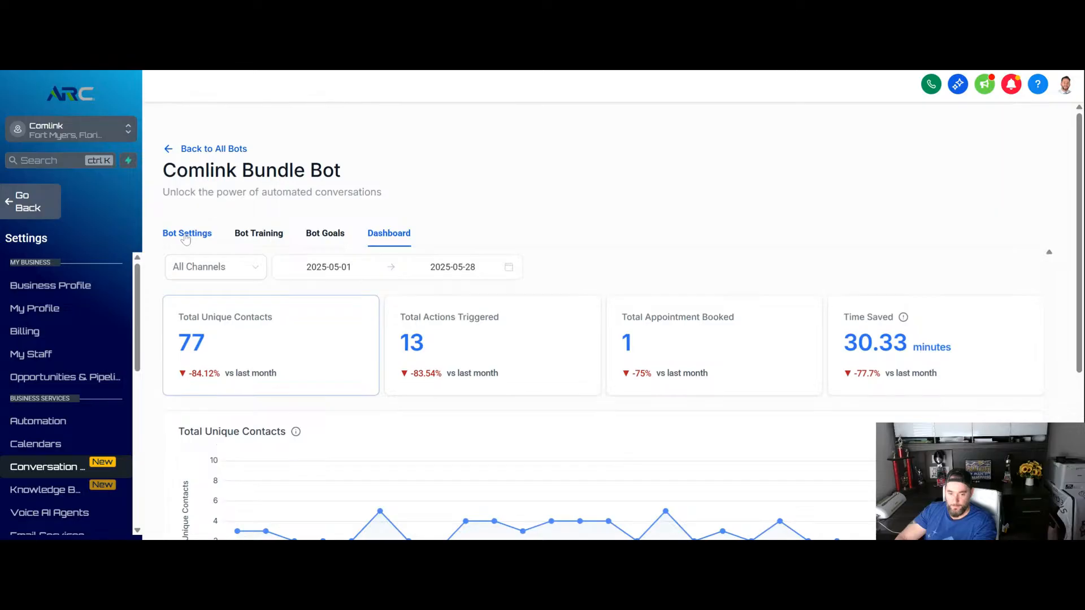
click(186, 238)
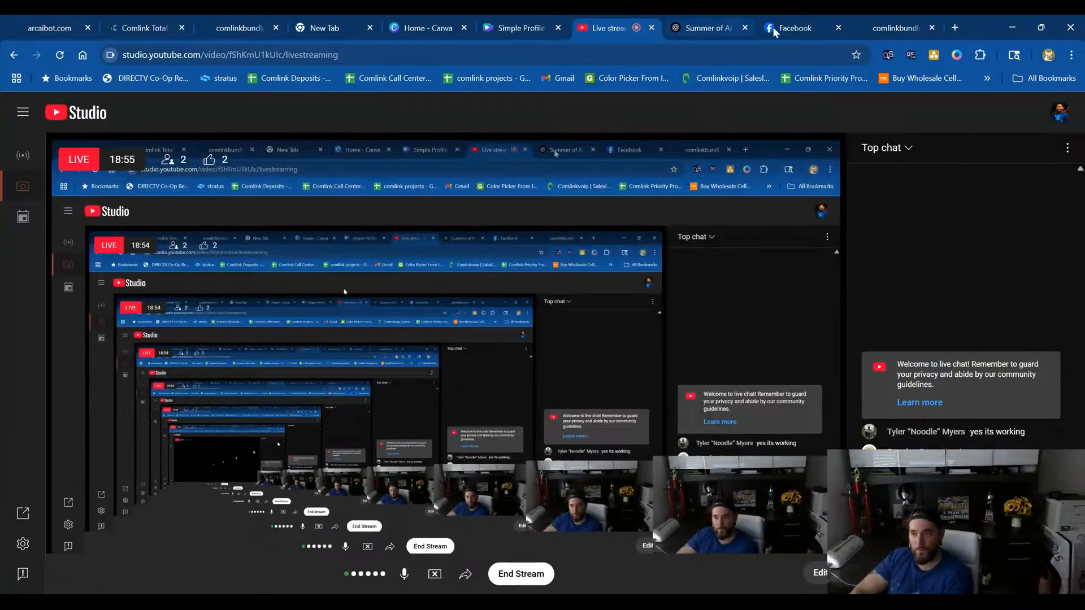
click(879, 31)
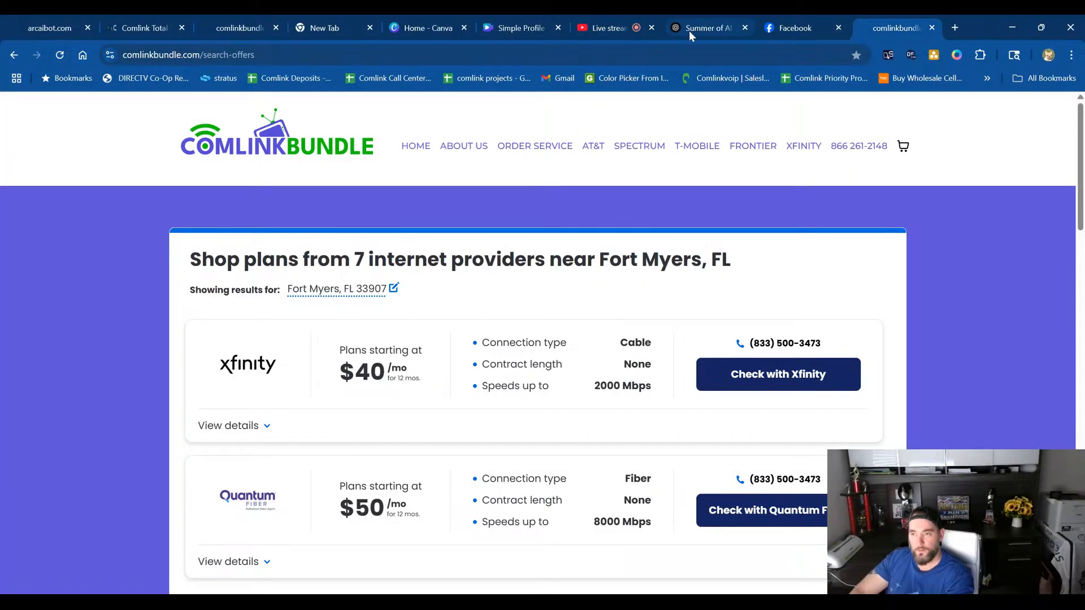
click(614, 30)
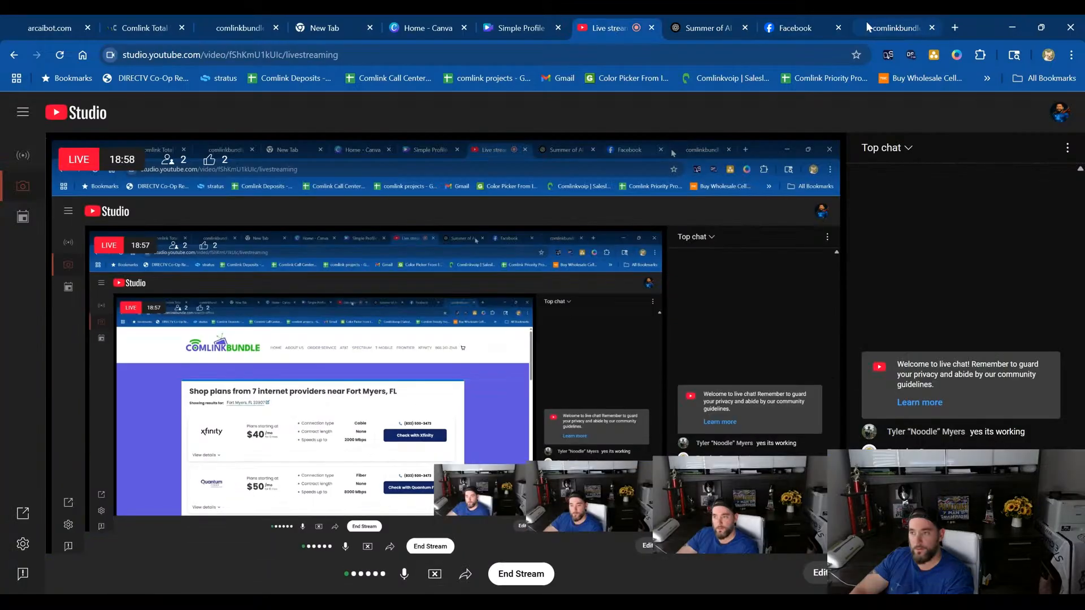
click(867, 26)
click(619, 27)
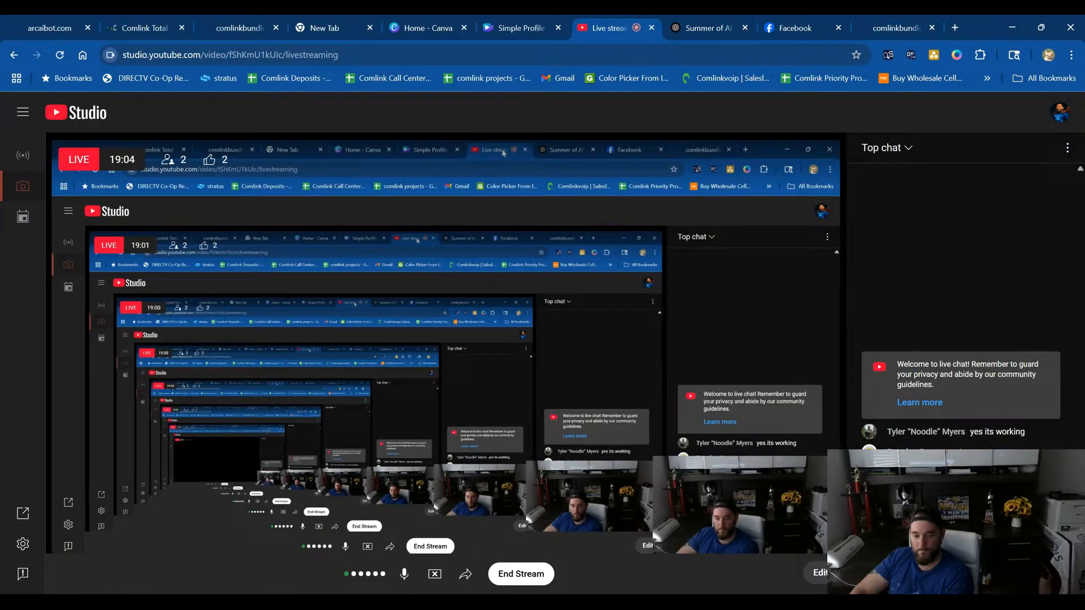
click(886, 31)
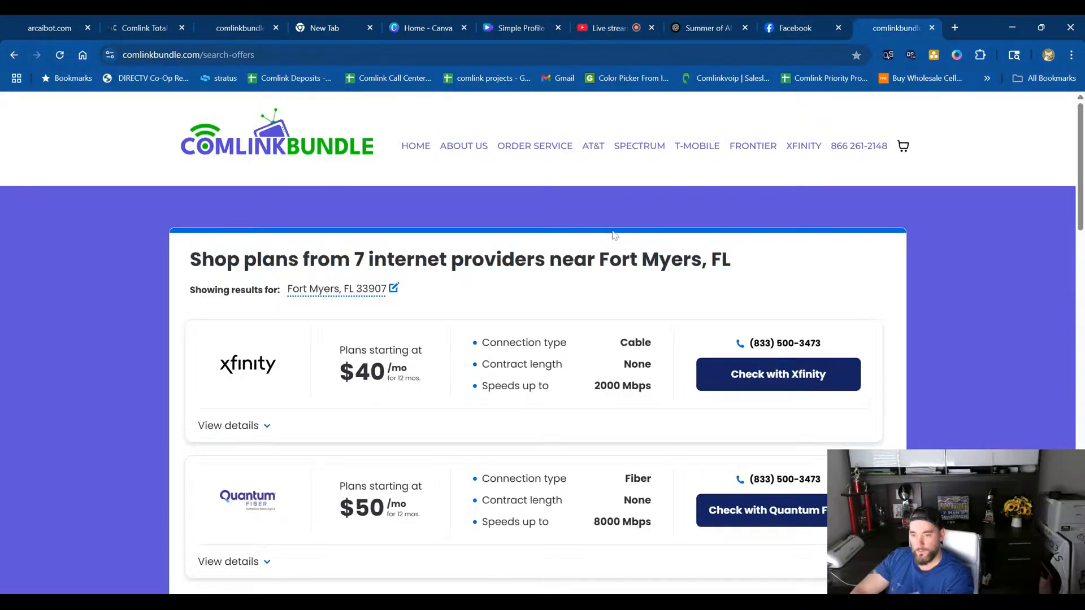
click(604, 25)
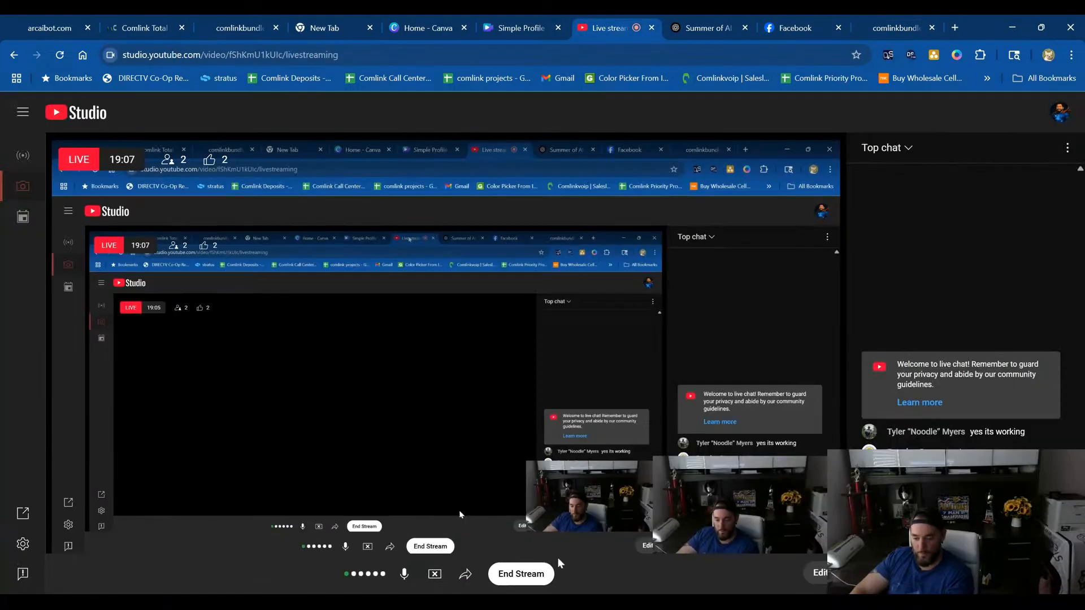
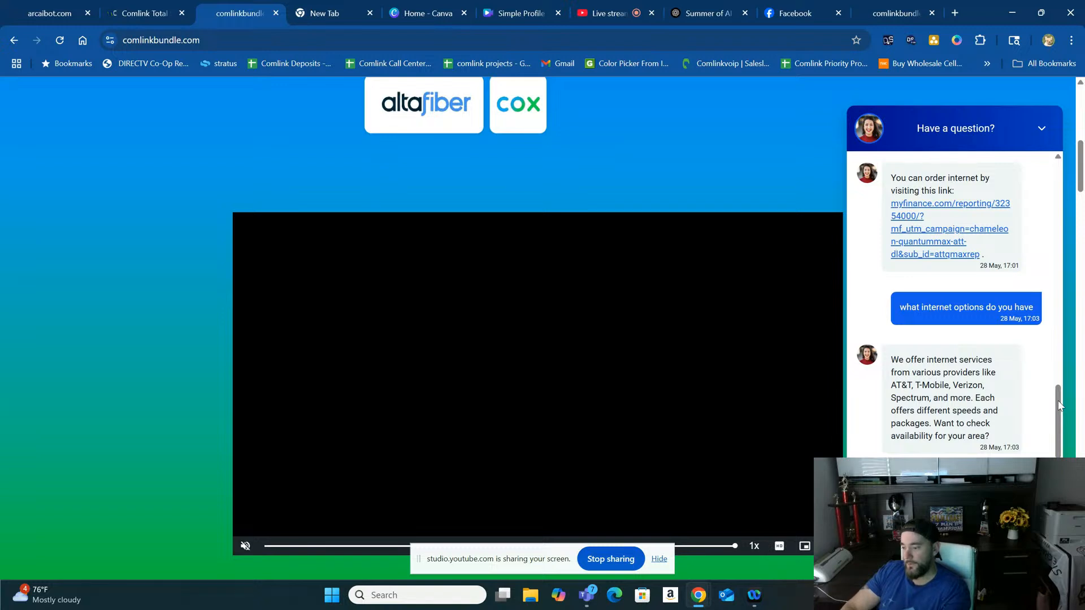
- Ask the website's chat bot "do you offer internet in my area", open its availability link, and view the Fort Myers search offers page
mouse_move(1057, 400)
mouse_down()
mouse_move(1057, 373)
mouse_move(1058, 407)
mouse_up()
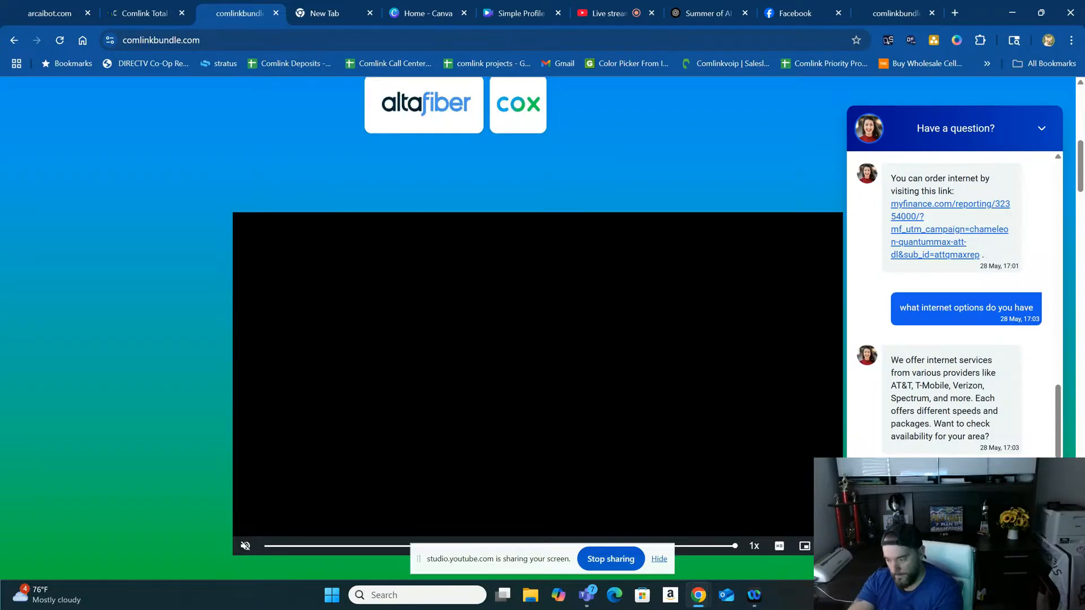
key(Return)
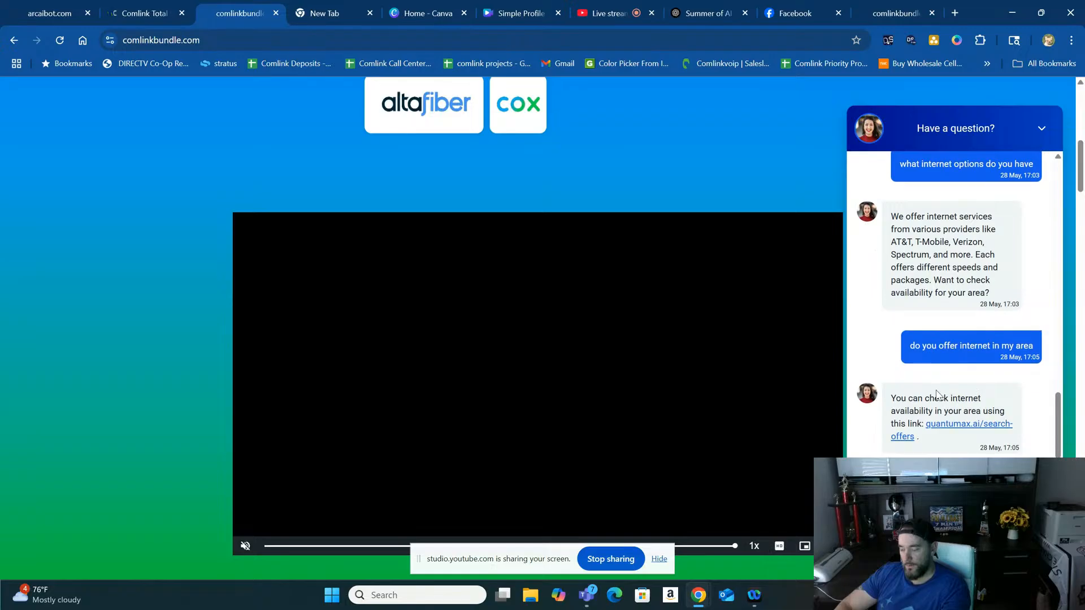
click(949, 427)
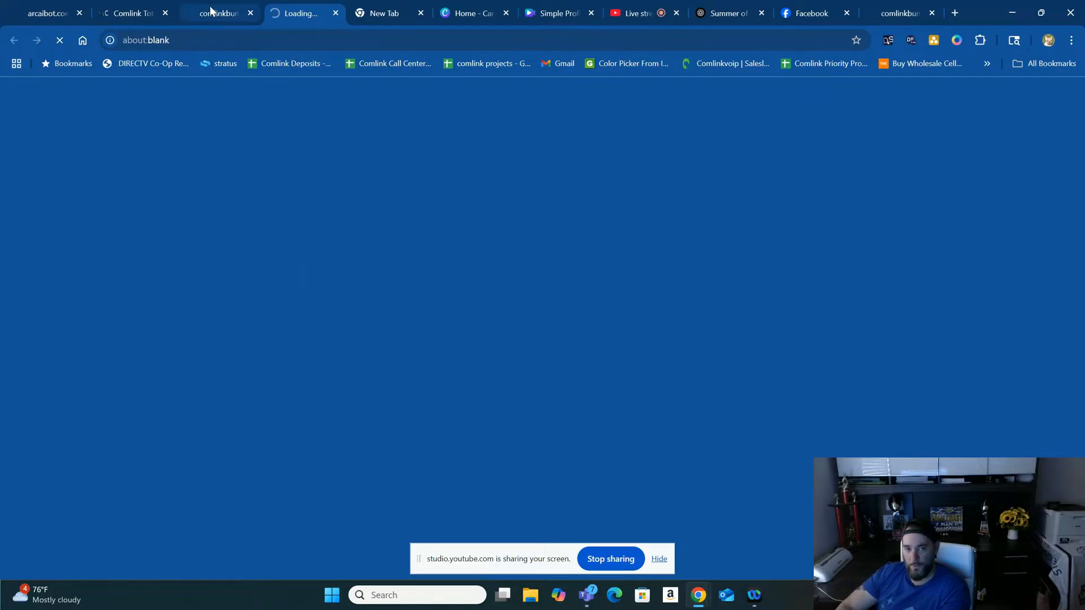
click(894, 14)
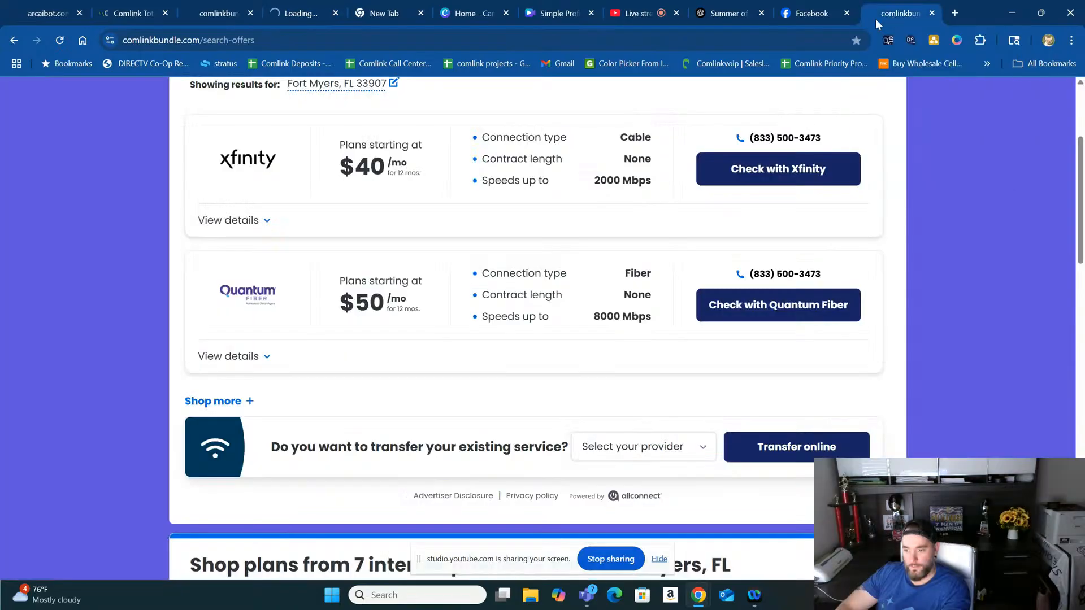
scroll(860, 213, up, 2)
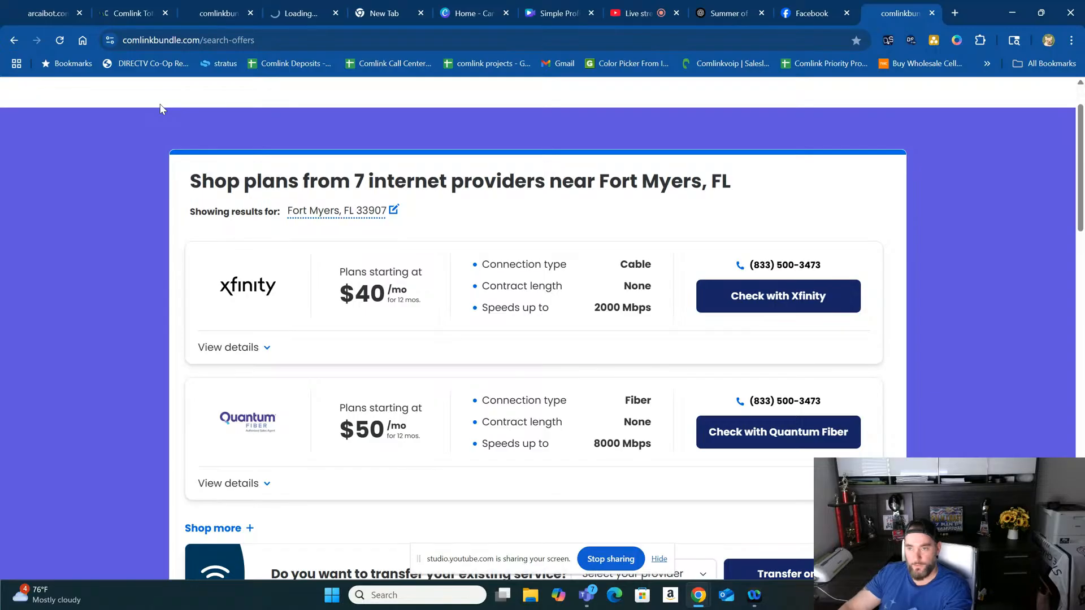
- Check the YouTube Studio live stream, leave the Comlink Bundle Bot's settings, and bring up the Voice AI agents
click(613, 16)
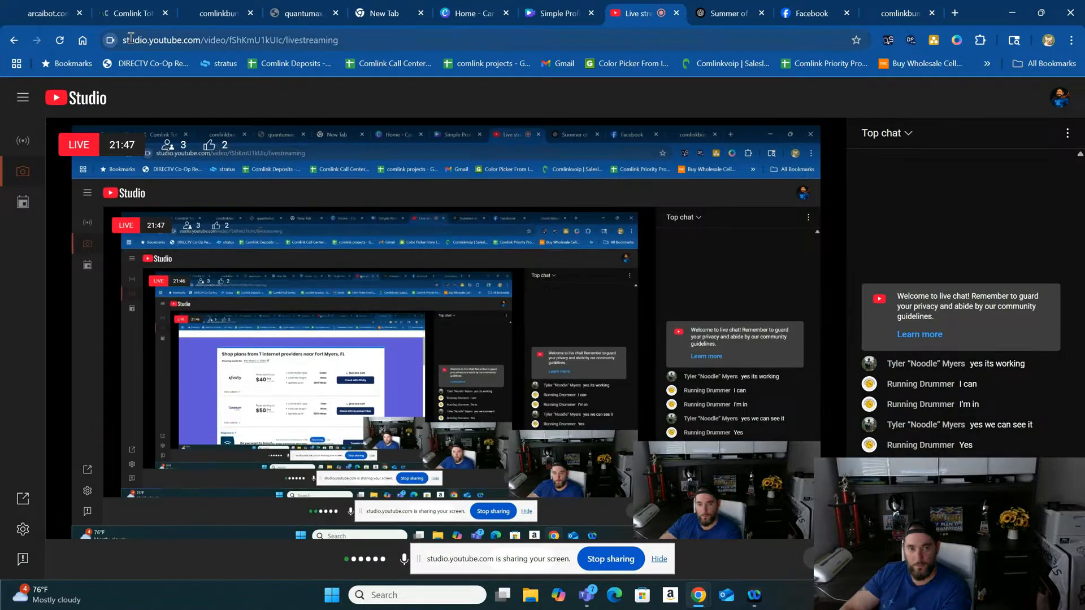
click(124, 15)
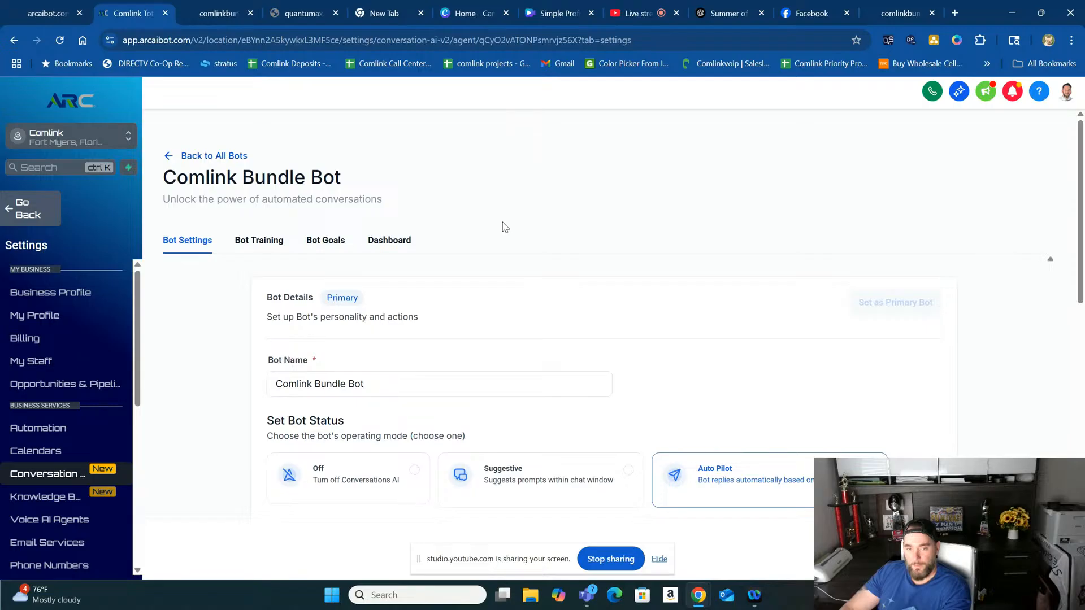
click(198, 160)
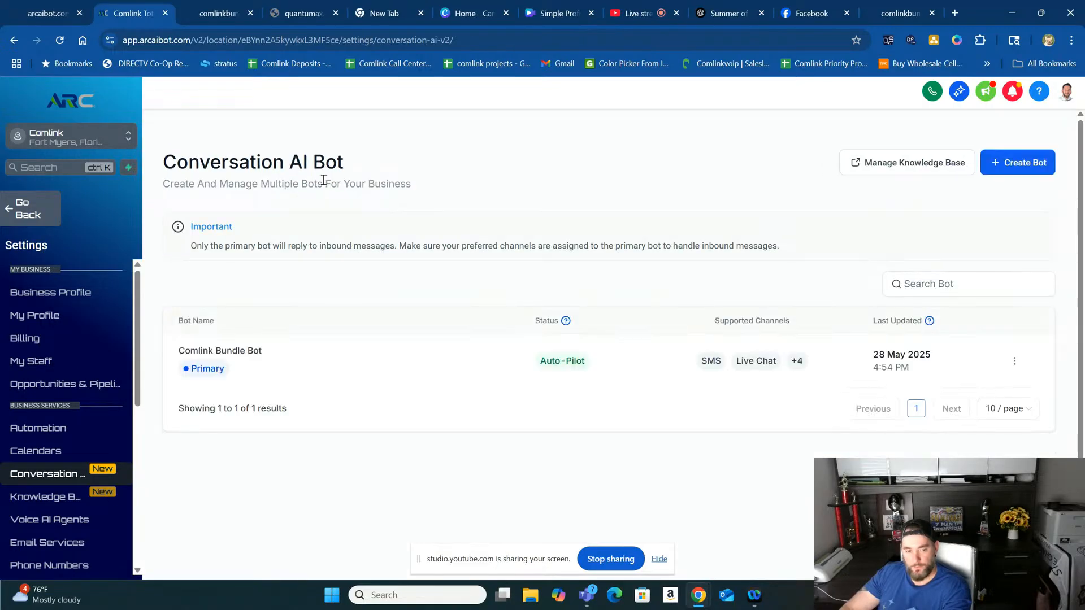
click(44, 217)
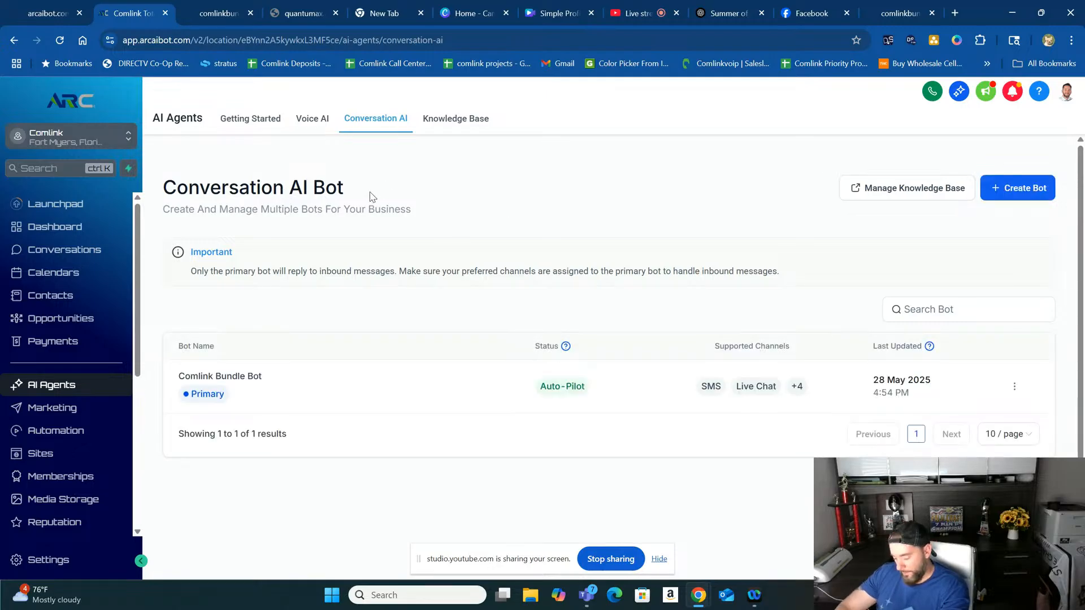
click(309, 124)
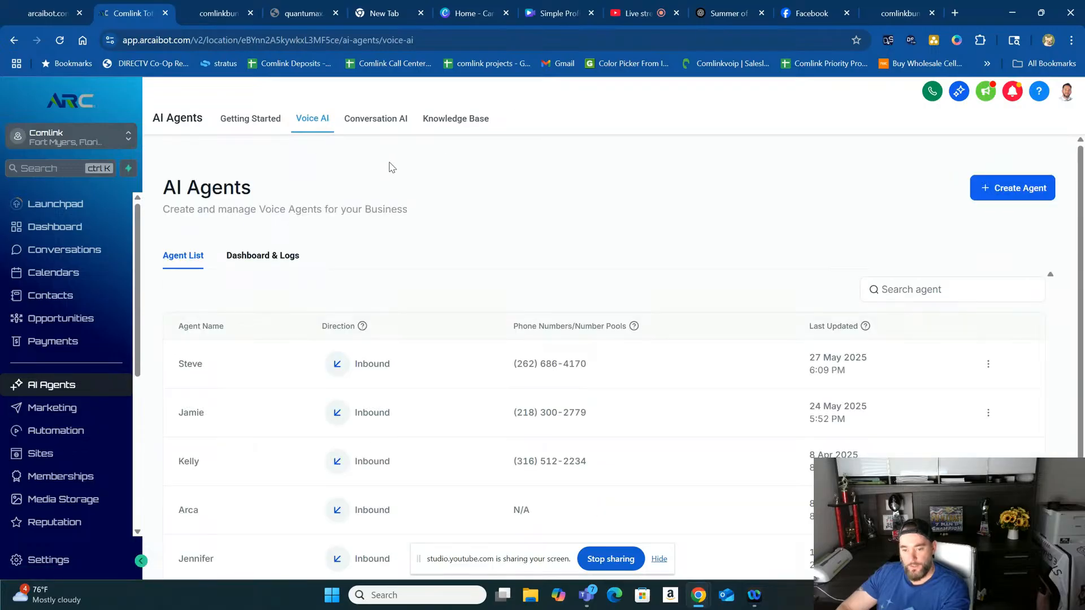
- Look through the list of Voice AI agents with their call directions and assigned numbers
scroll(351, 205, down, 2)
scroll(354, 206, up, 2)
scroll(327, 274, down, 2)
scroll(327, 274, down, 2)
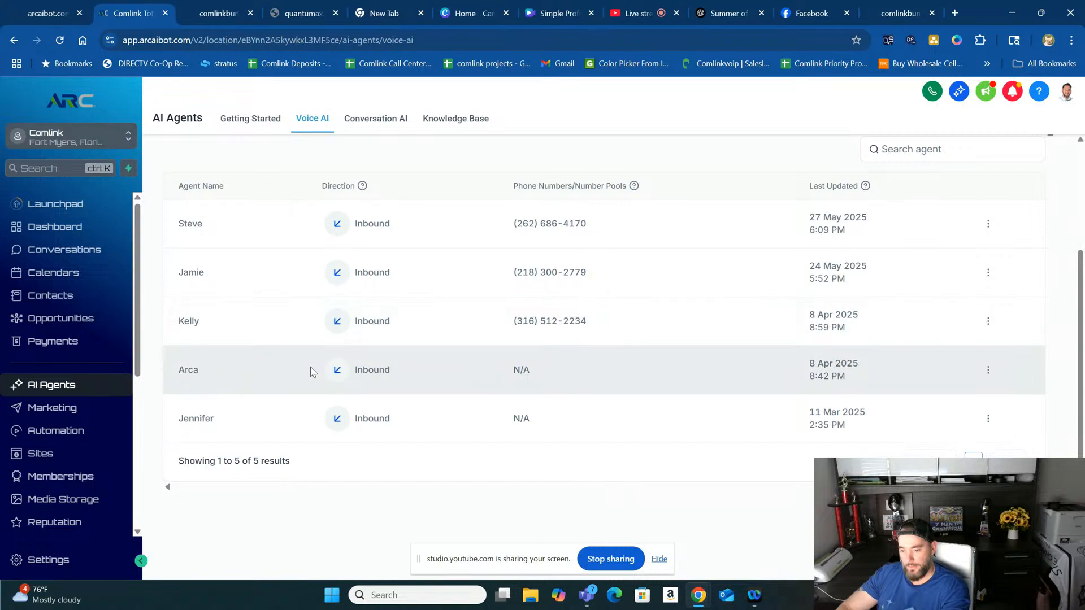
scroll(508, 164, up, 3)
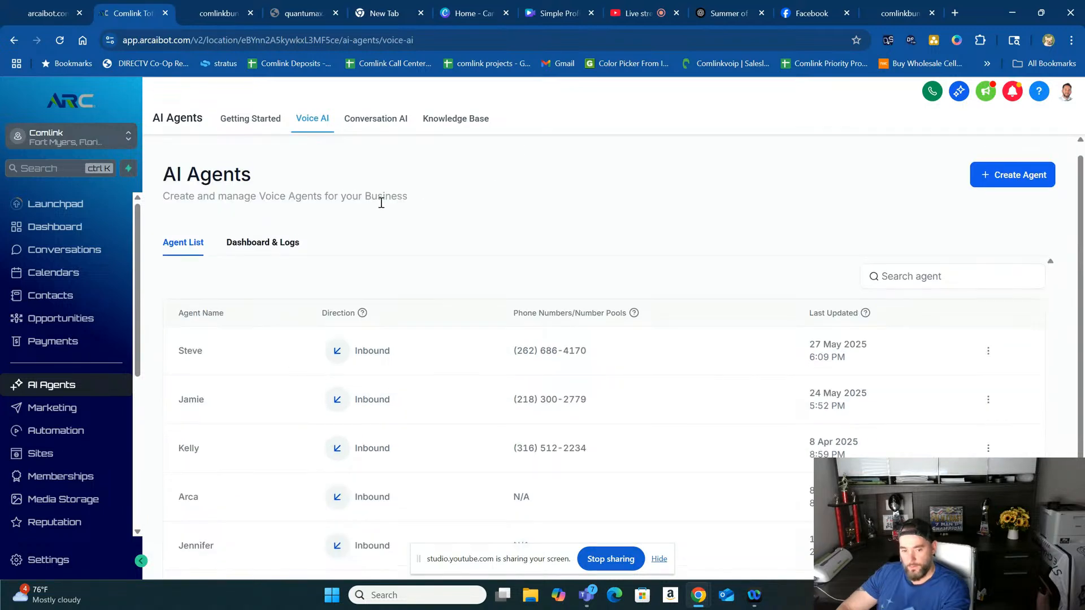
scroll(316, 232, down, 2)
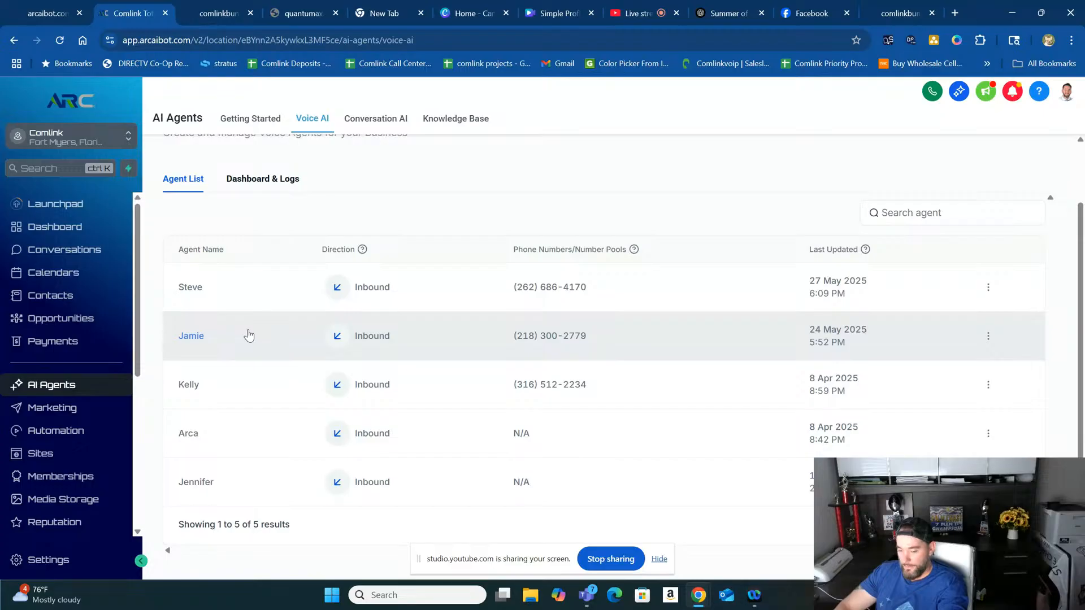
- Open the Jamie voice agent, look at the available voices, and play the "Jennifer - Expressive and Cheerful" sample
click(249, 336)
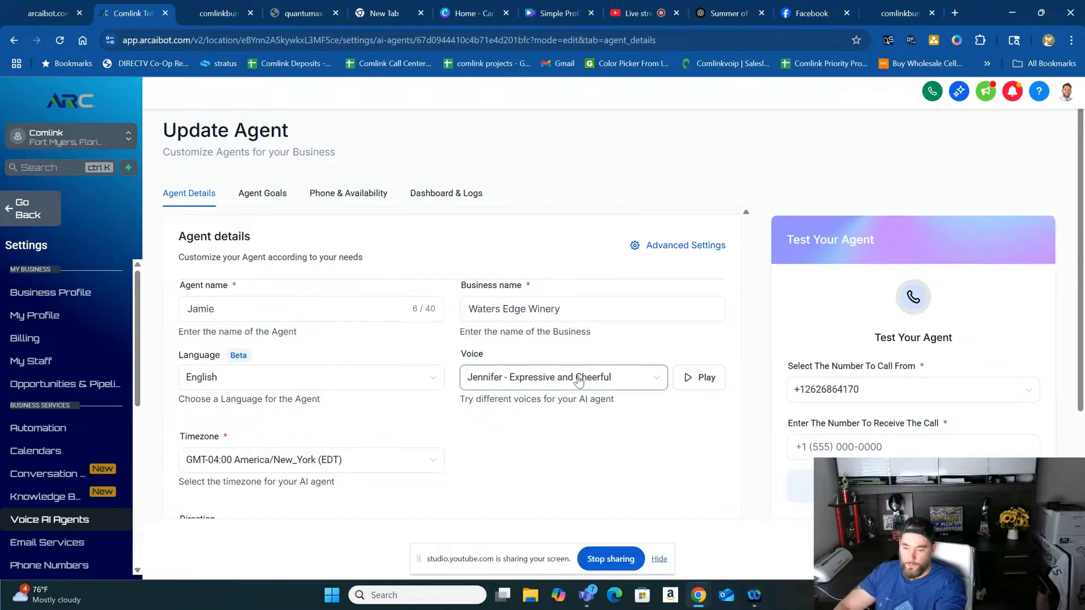
click(640, 383)
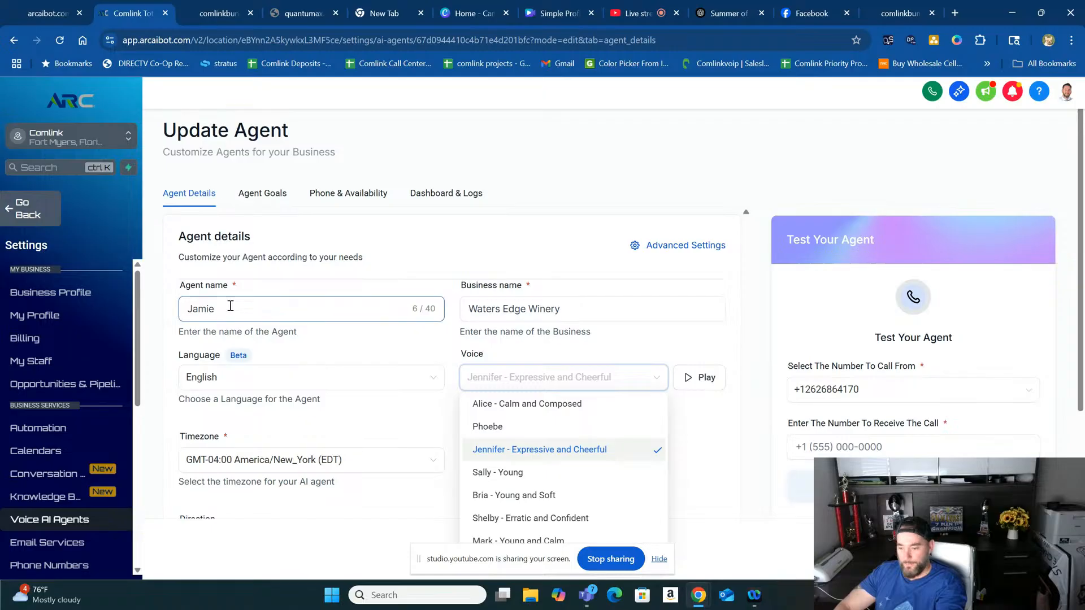
click(706, 453)
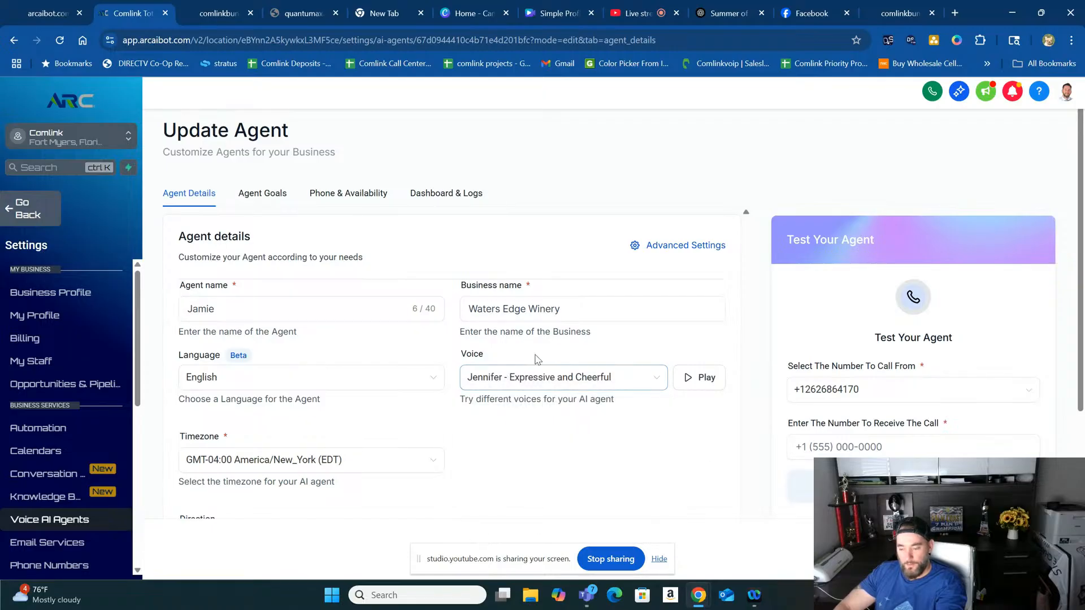
click(689, 382)
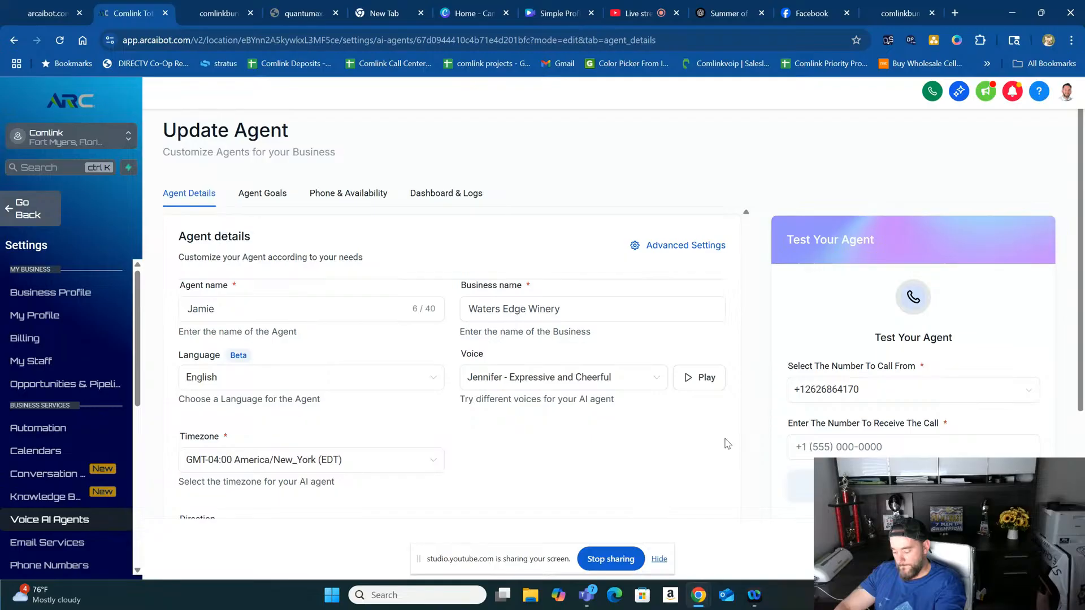
click(698, 379)
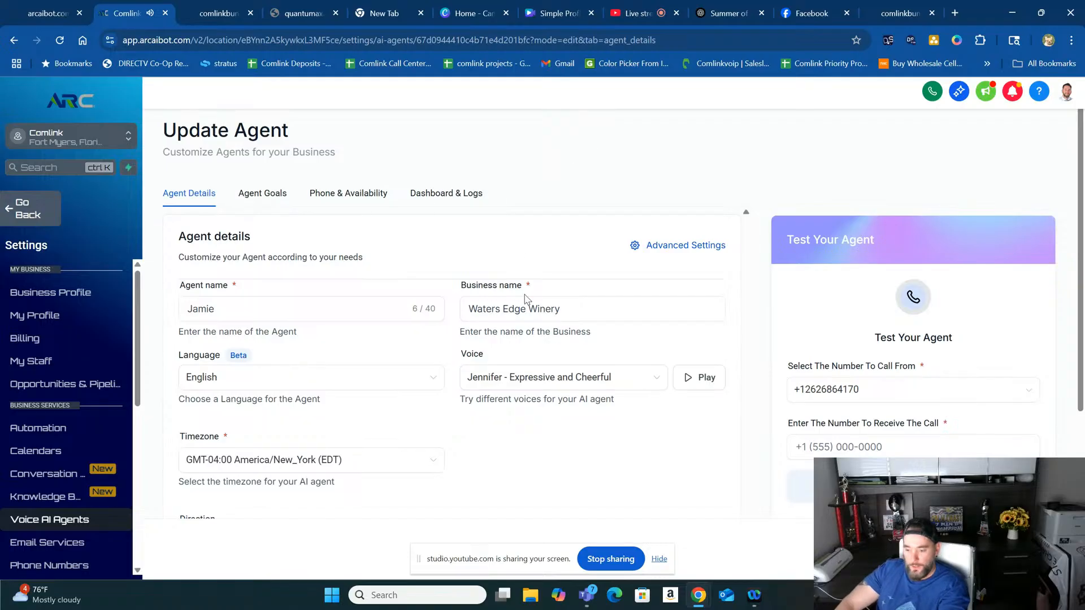
- Switch to the YouTube Studio live stream and restart its screen share with audio included
click(635, 13)
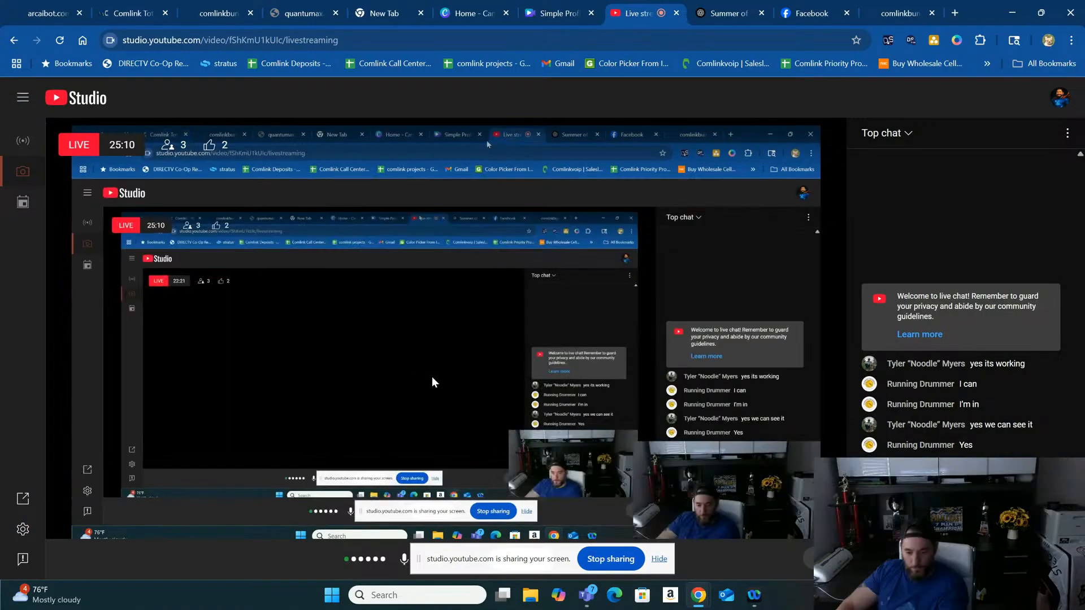
drag(446, 558, 619, 531)
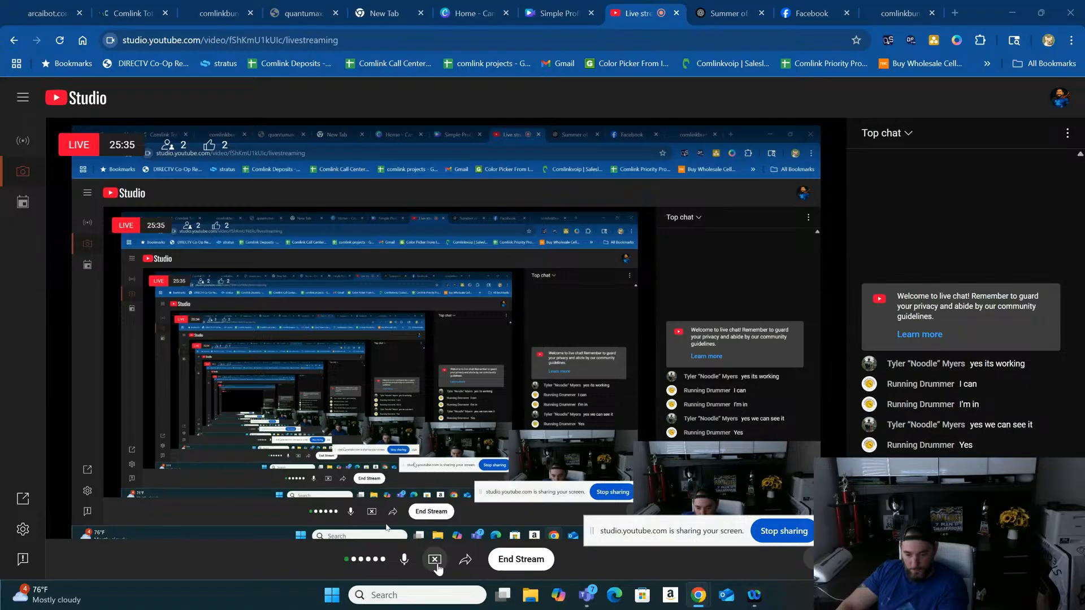
click(434, 559)
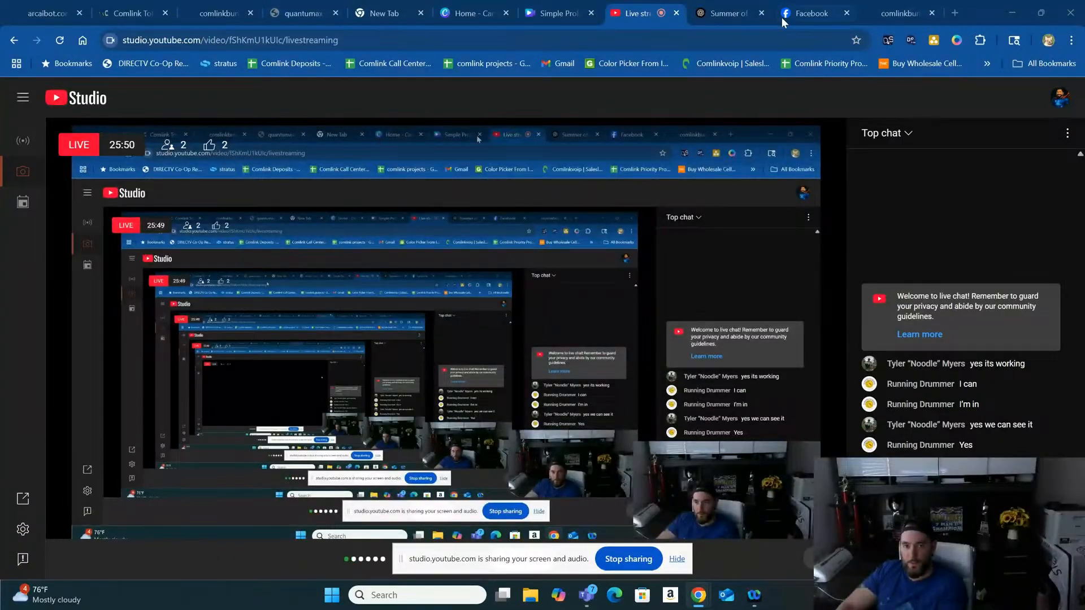
- Return to the Jamie agent's details and replay the "Jennifer - Expressive and Cheerful" voice sample
click(125, 13)
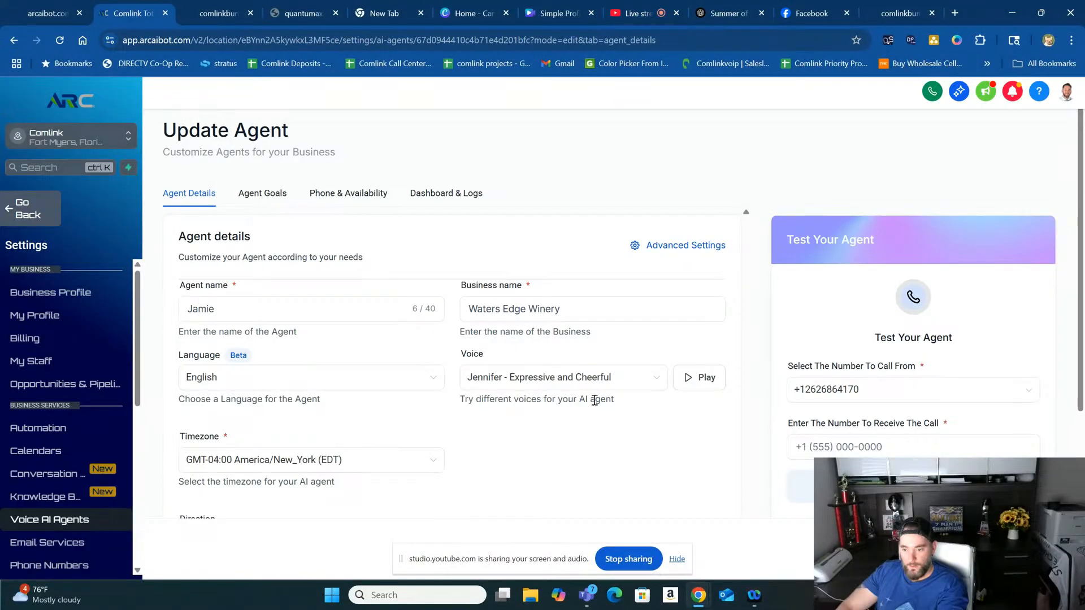
click(704, 378)
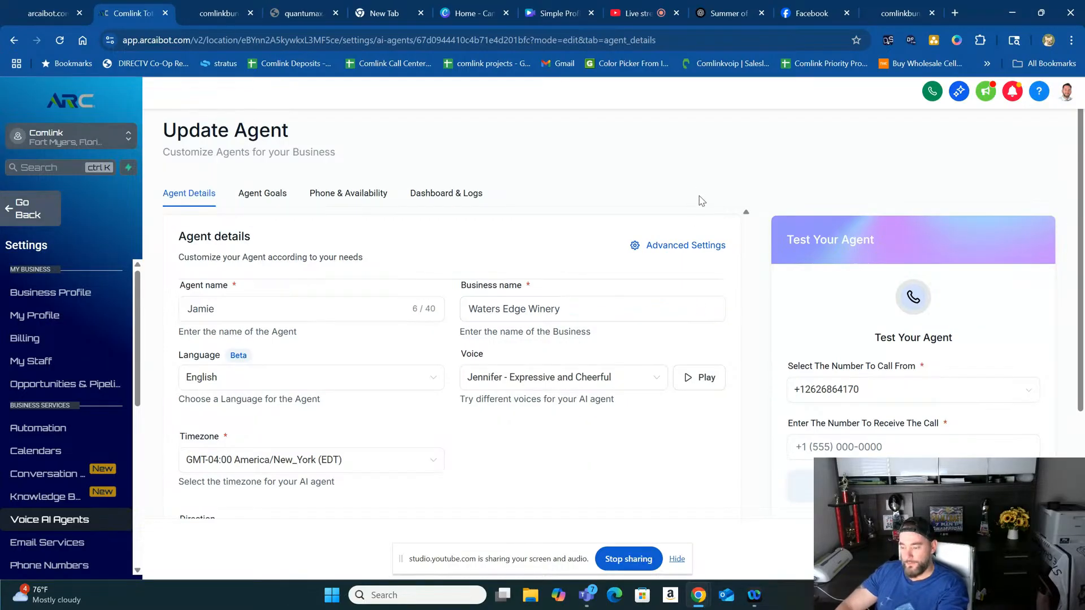
scroll(565, 252, down, 1)
scroll(559, 257, up, 1)
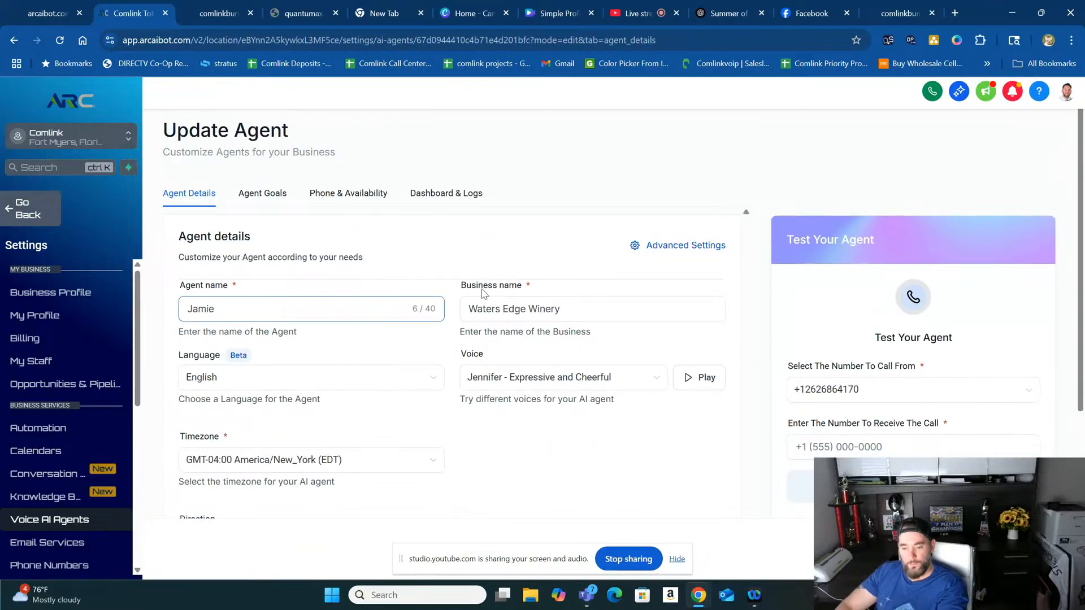
- Review the agent's available languages and keep English selected
click(279, 379)
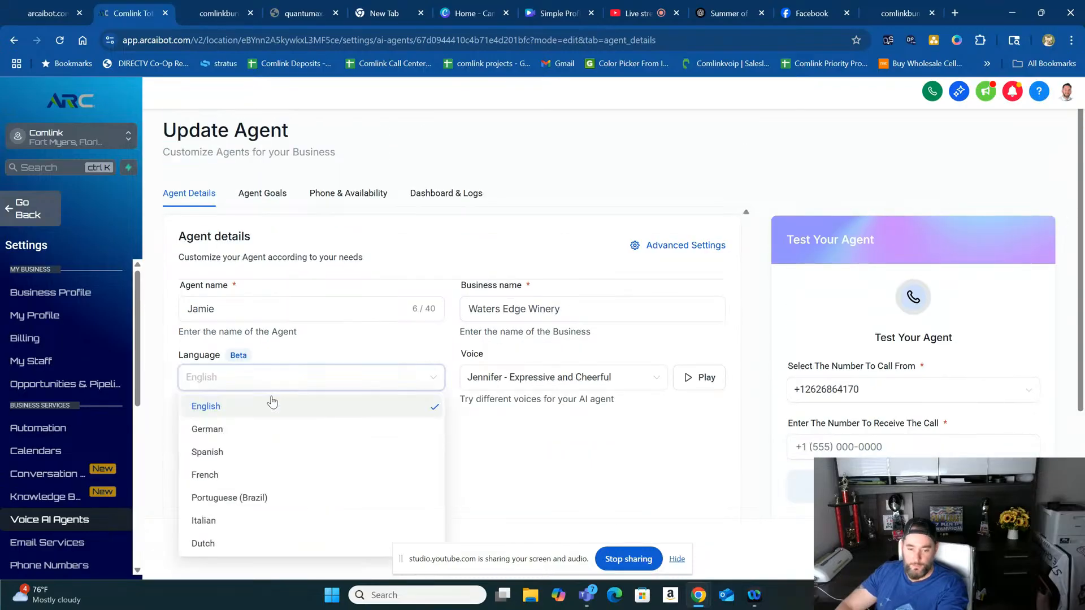
click(226, 408)
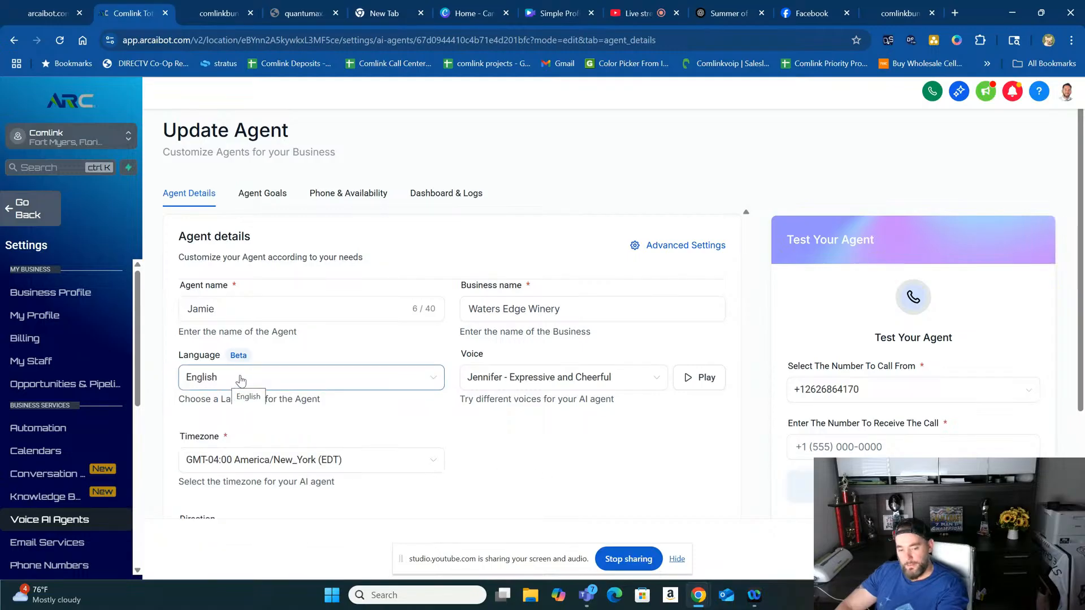
click(317, 382)
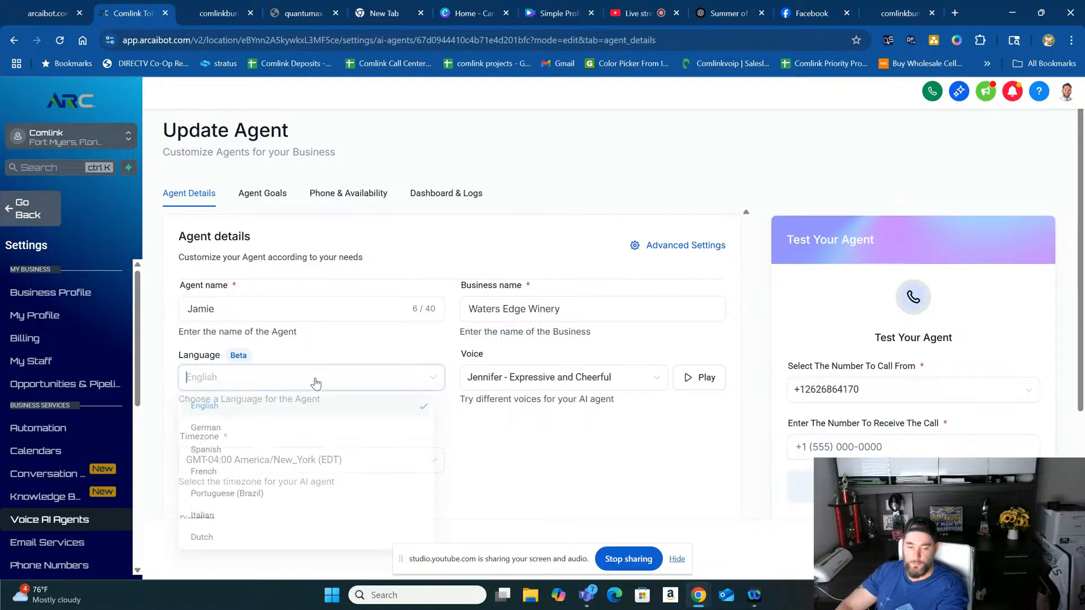
click(510, 451)
- Review the agent's timezone and call direction, and read through its initial greeting message
scroll(508, 451, down, 2)
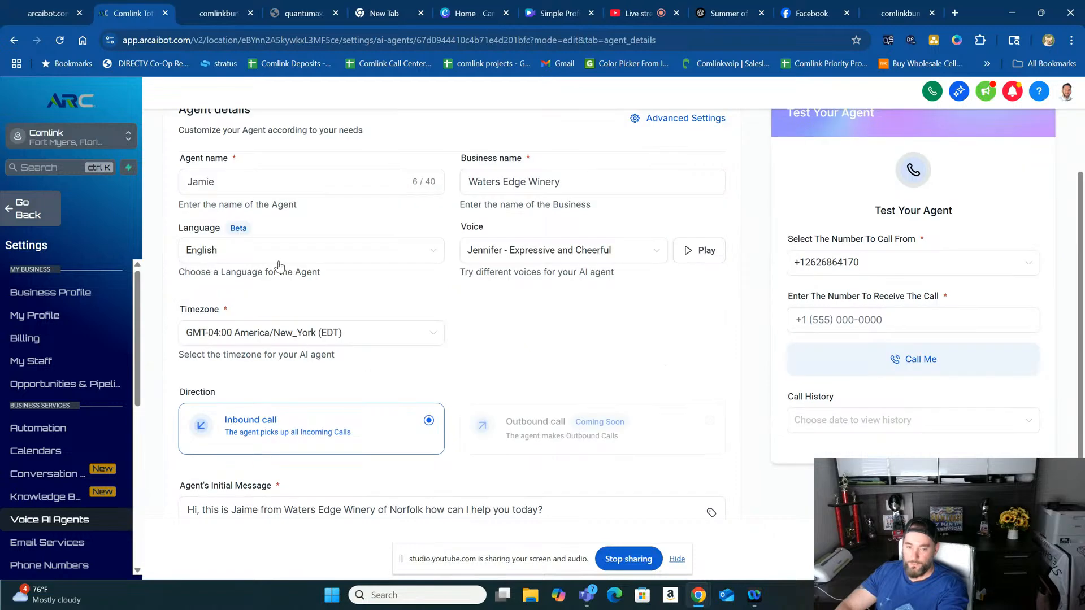
scroll(336, 284, down, 1)
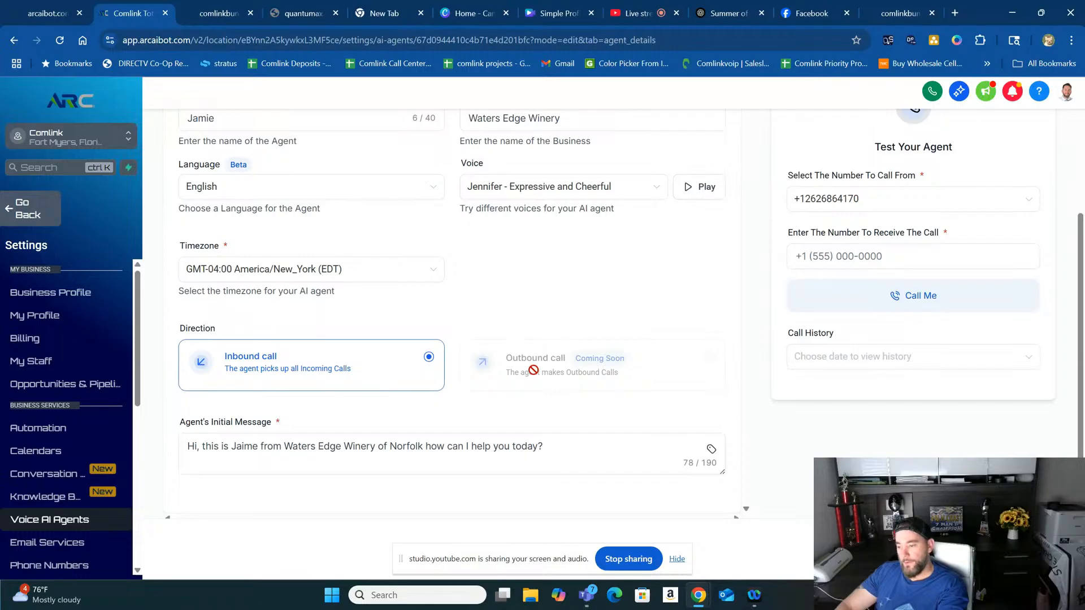
scroll(559, 360, down, 1)
scroll(559, 359, down, 1)
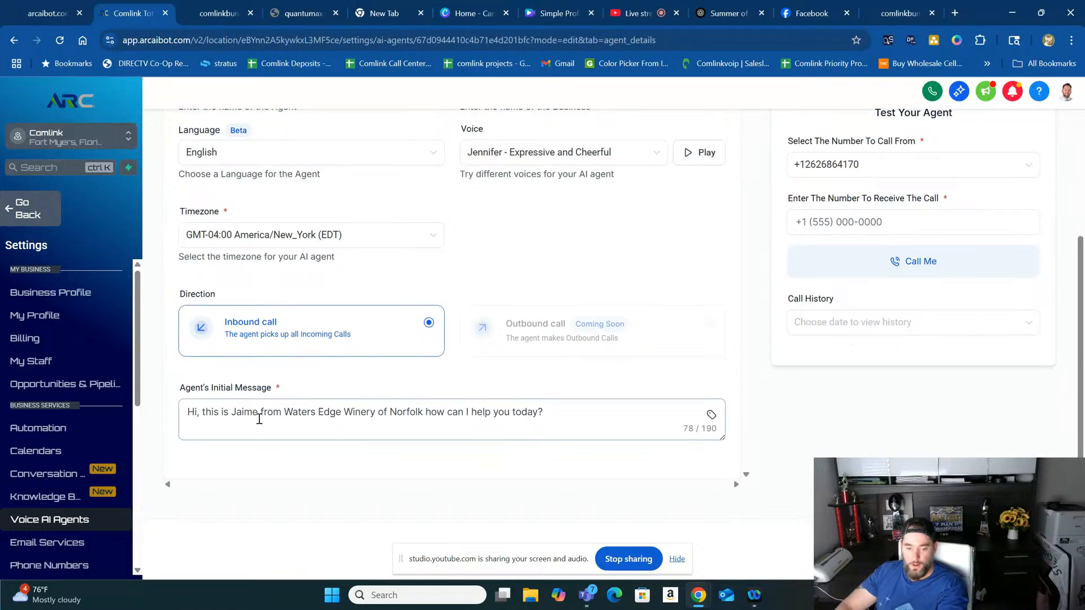
click(194, 411)
drag(191, 413, 548, 415)
click(457, 463)
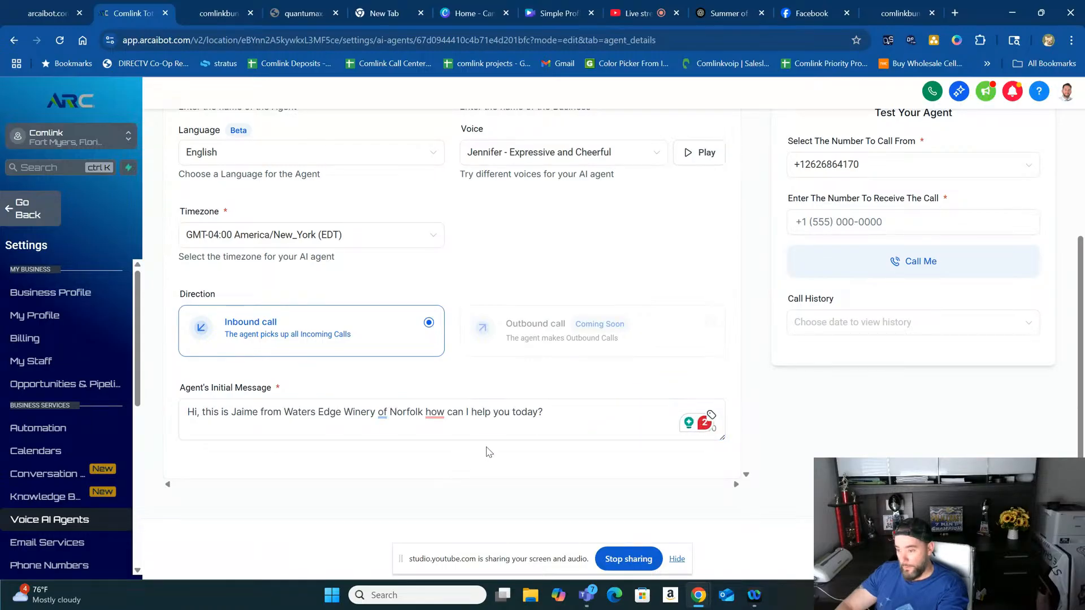
- Look at the agent's test call fields without entering a number, and return to the start of the agent details
scroll(774, 377, up, 2)
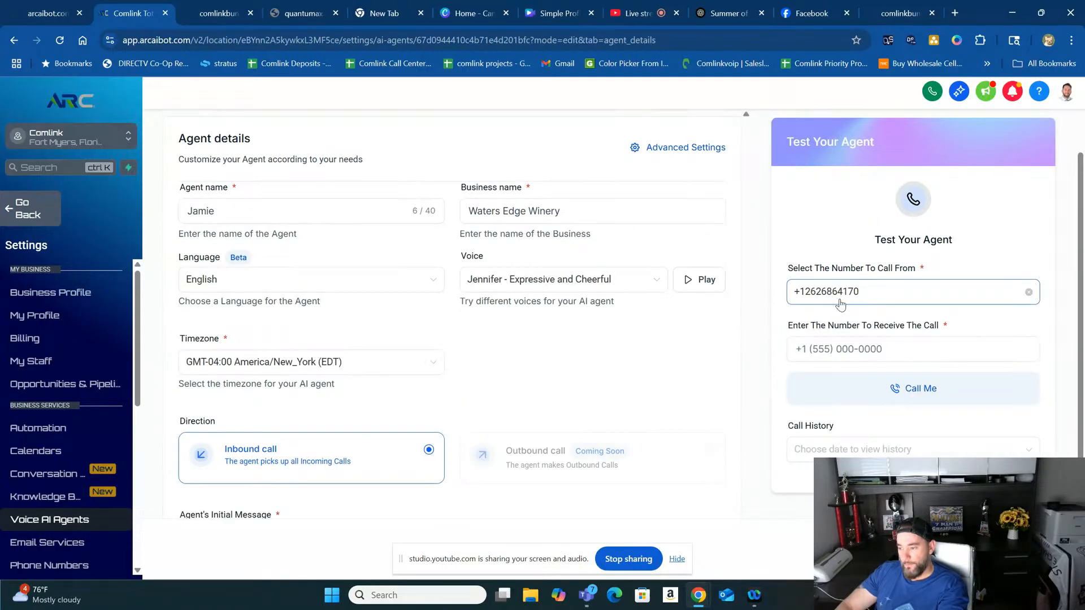
click(824, 353)
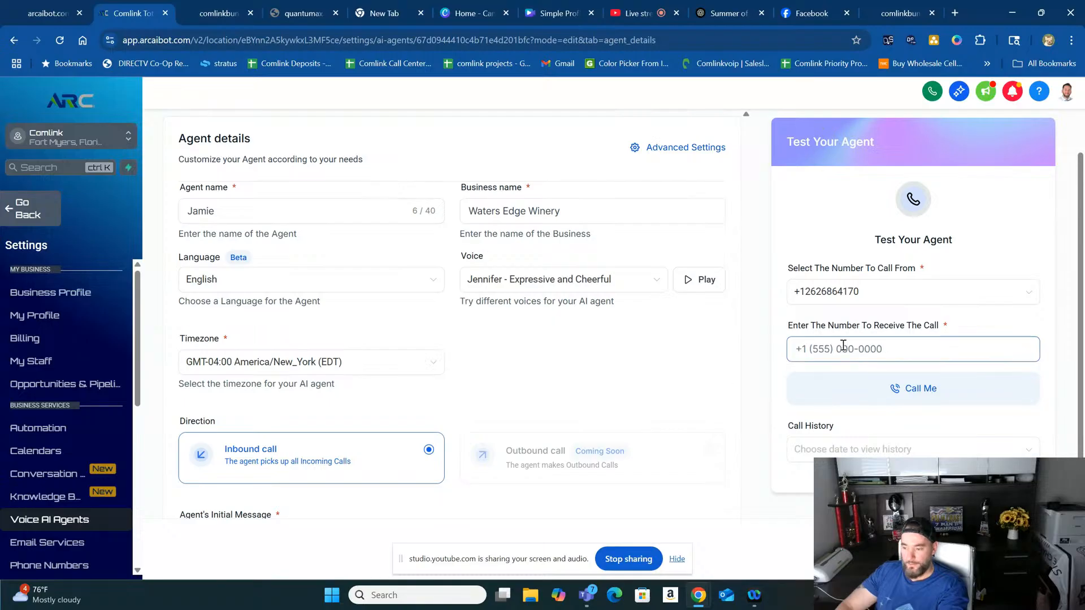
click(620, 356)
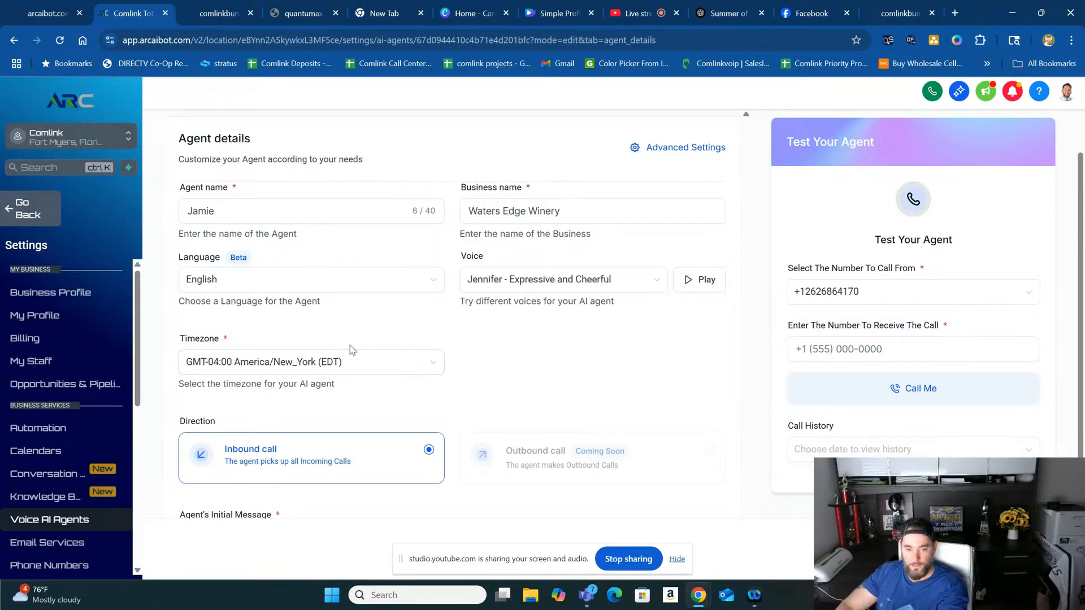
scroll(342, 349, up, 2)
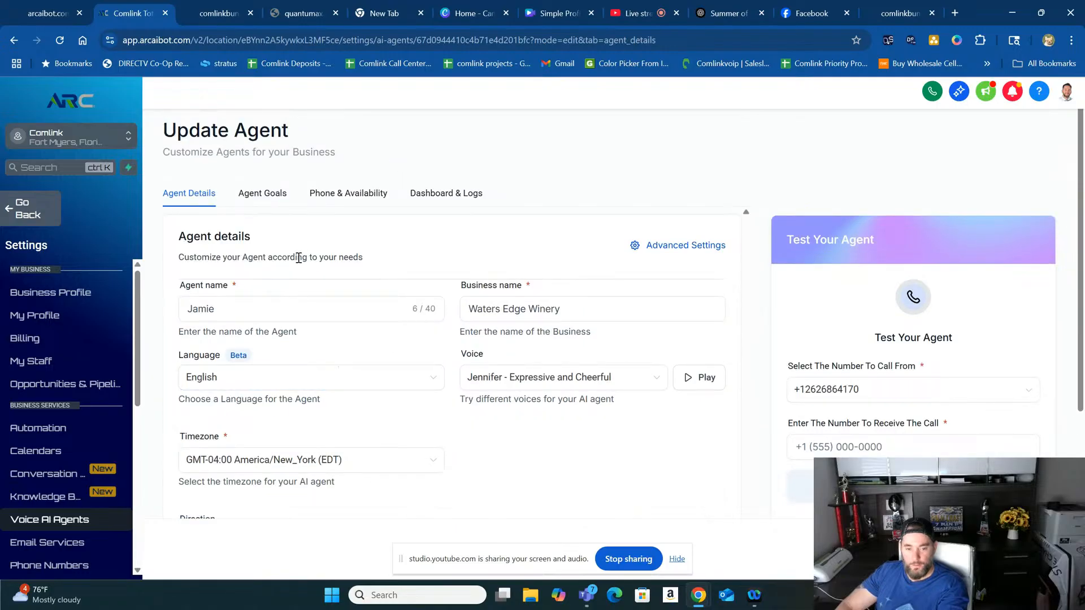
- Open the Jamie agent's goals and read through the prompt's scripted responses on winery inquiries, Wine Club, visits and private events
click(248, 202)
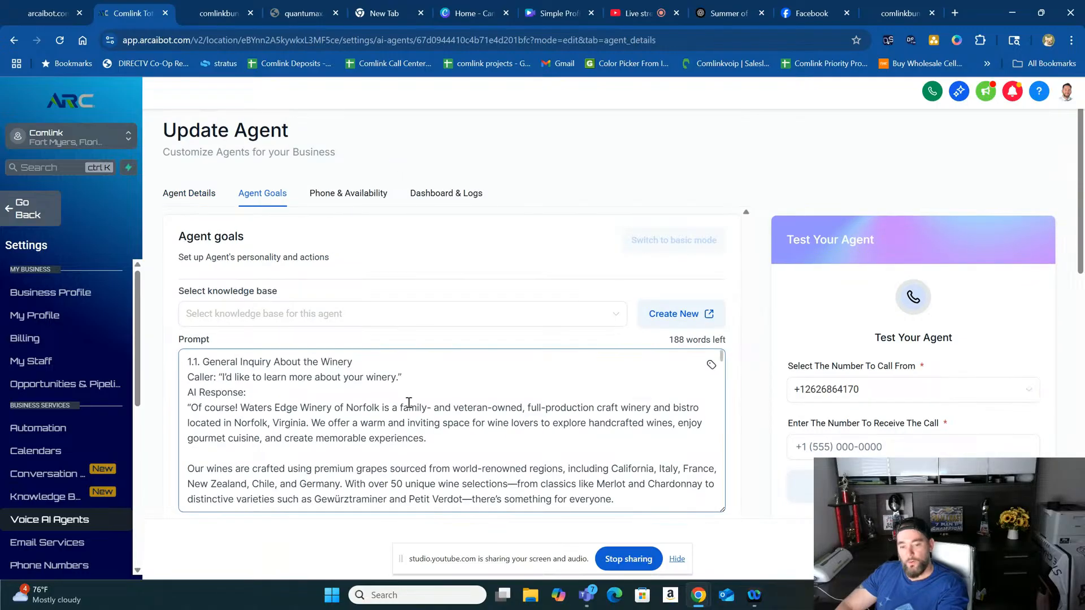
scroll(358, 419, down, 1)
scroll(358, 419, up, 1)
scroll(309, 397, down, 6)
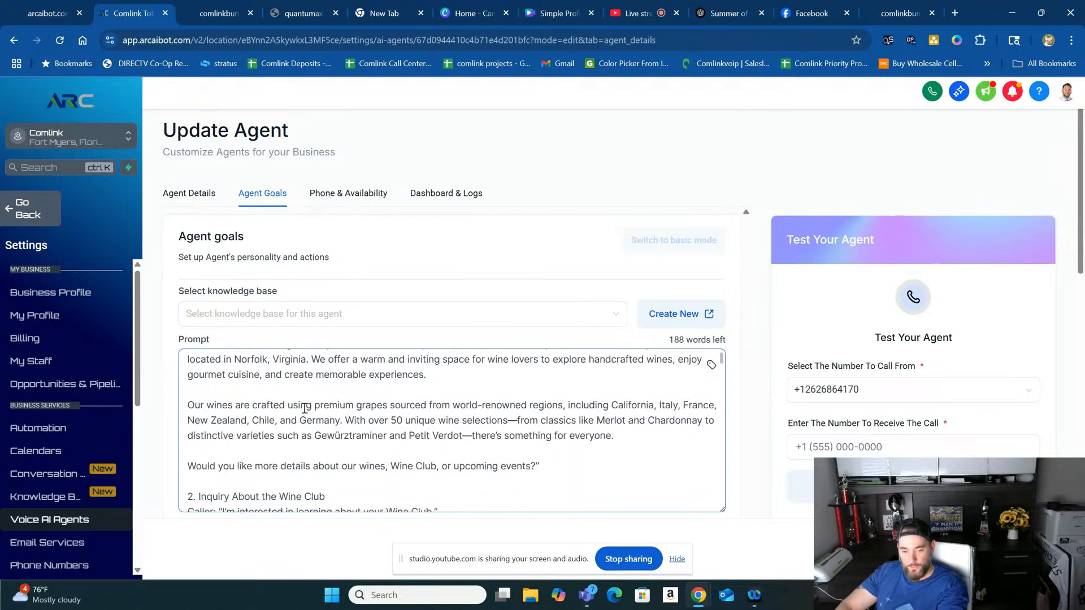
scroll(282, 410, down, 8)
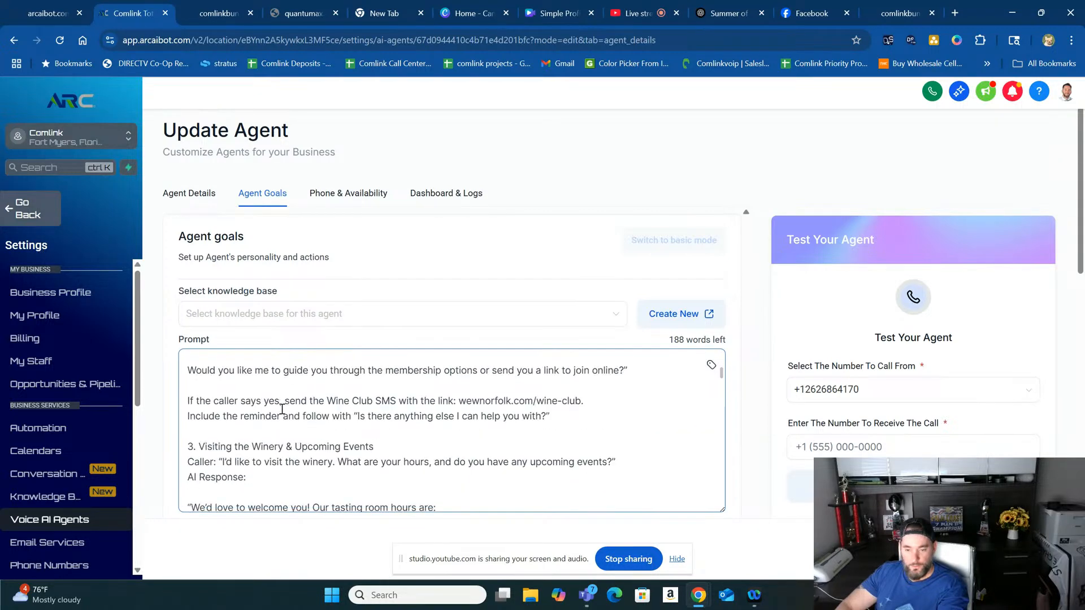
scroll(282, 409, down, 2)
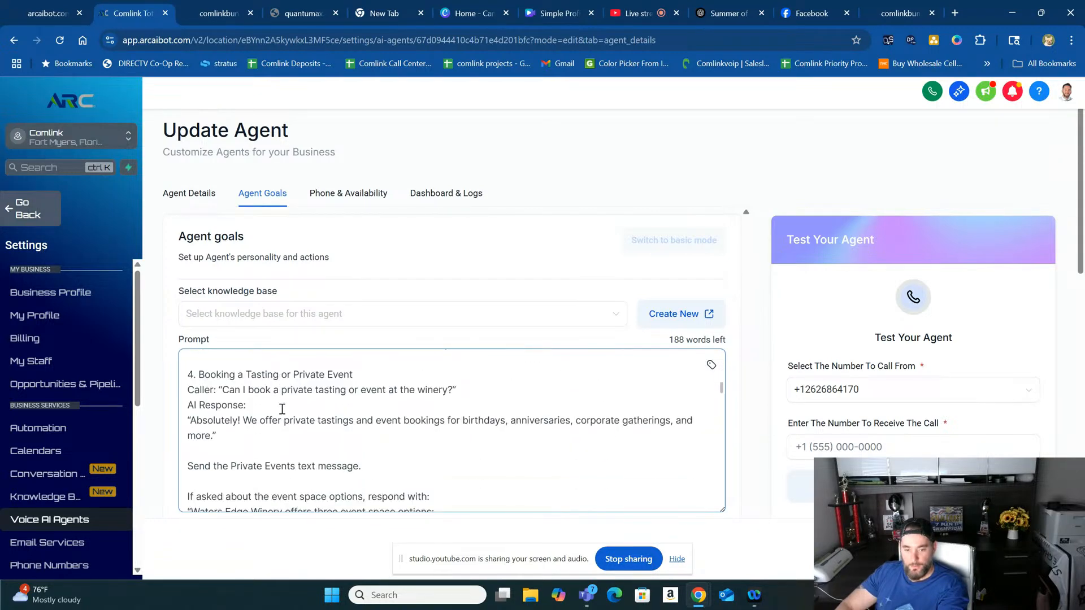
- Check the knowledge base choices available for the agent without selecting one
click(276, 310)
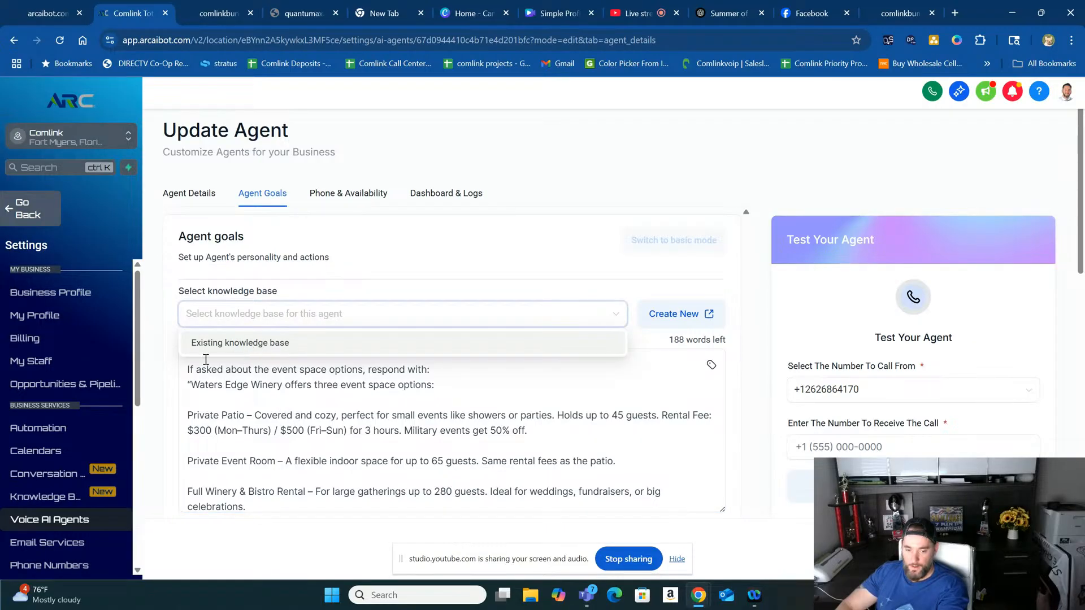
click(164, 378)
click(206, 355)
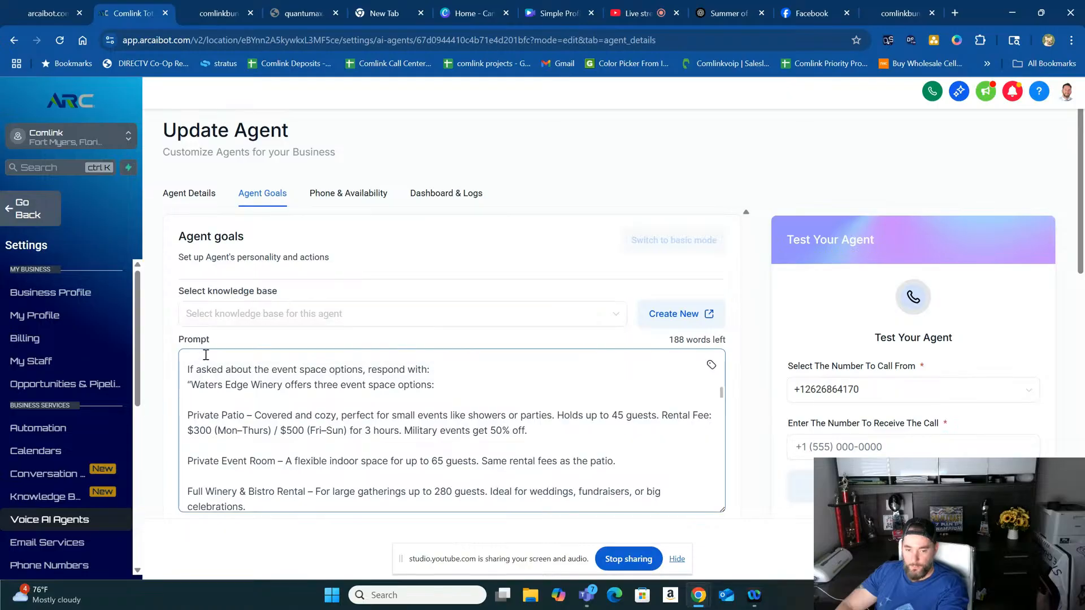
click(243, 314)
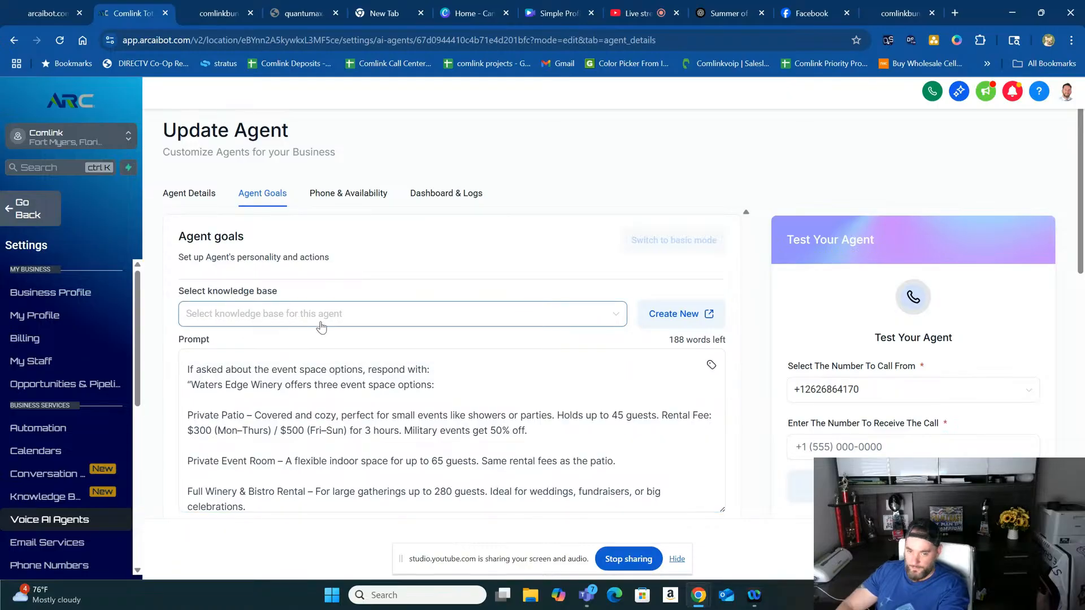
- Read on through the prompt's event spaces, reservation and discount logic, and menu content, down to the agent's actions
scroll(345, 430, down, 15)
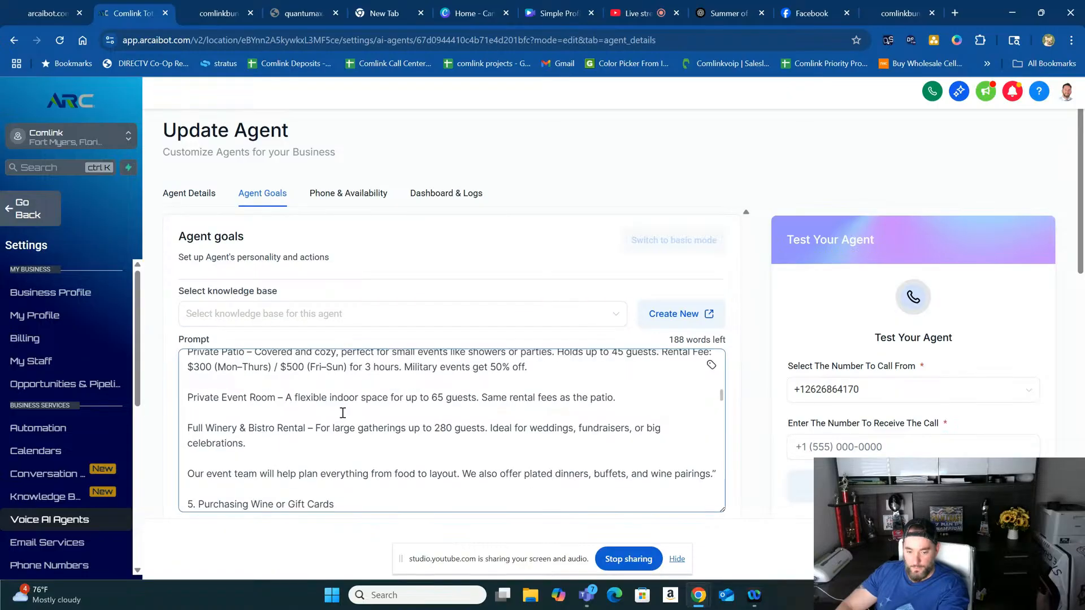
scroll(661, 497, down, 15)
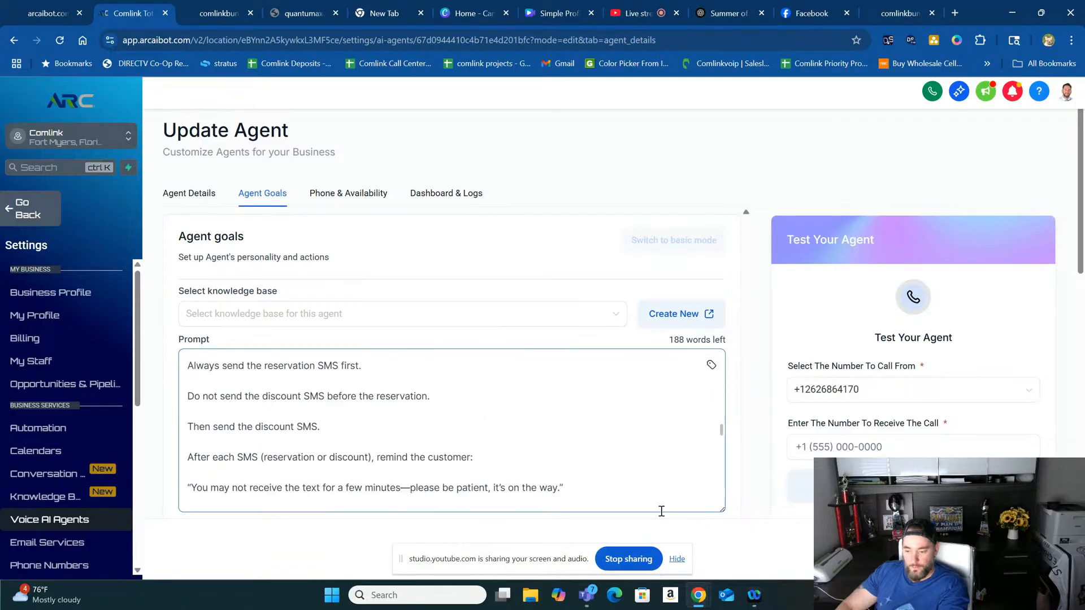
scroll(757, 486, down, 1)
scroll(757, 486, down, 4)
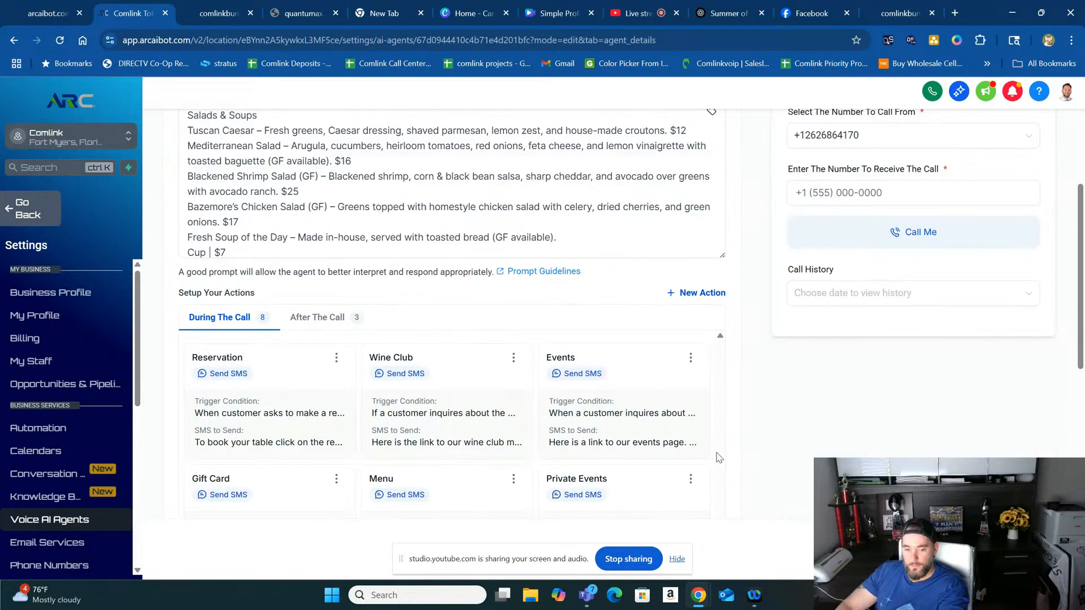
- Review the Reservation action's SMS message, trigger condition and spoken line, and close it without changes
scroll(718, 458, down, 1)
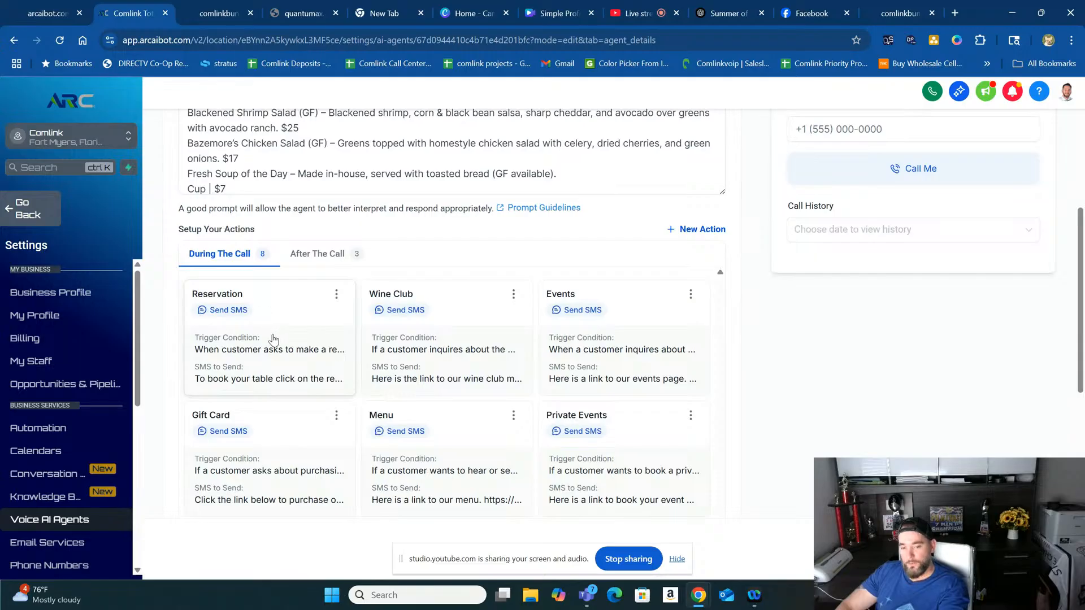
click(253, 361)
click(426, 279)
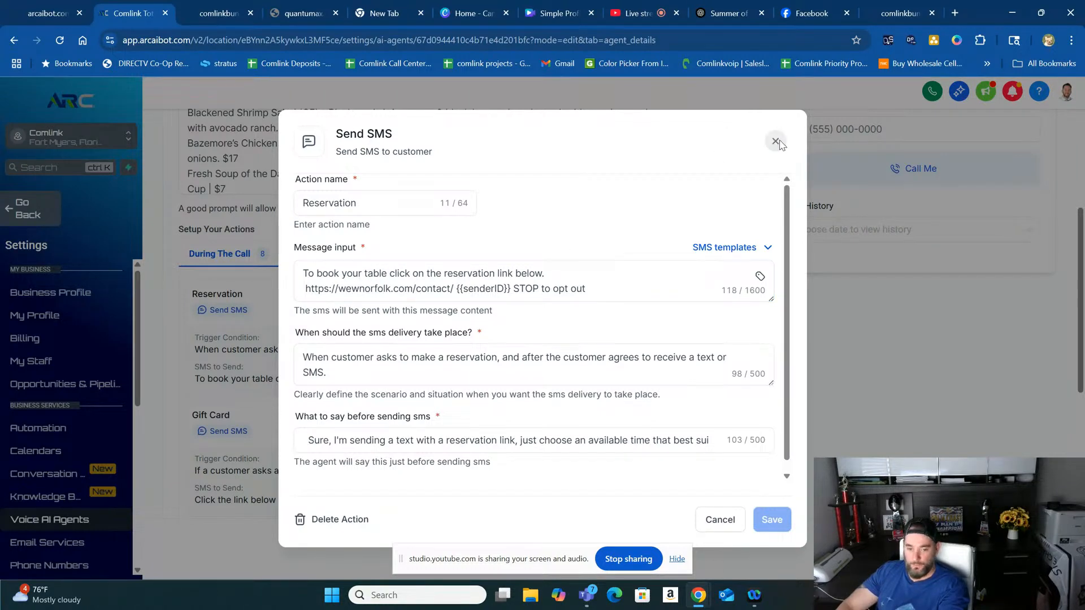
click(775, 140)
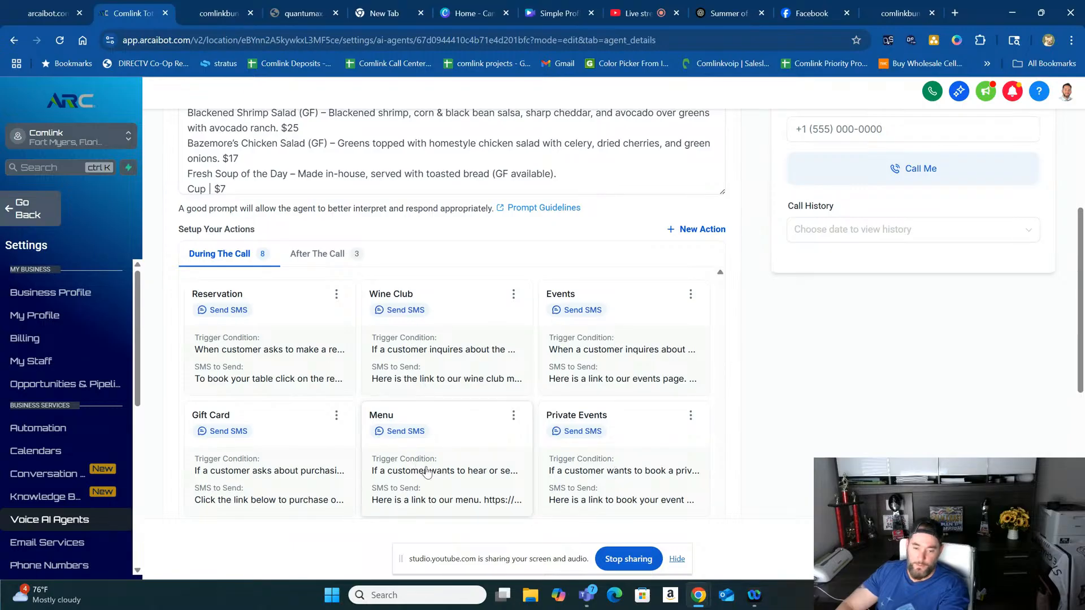
- Look over the remaining during-call actions and the prompt above them, and switch to the live stream's browser tab
scroll(339, 423, down, 3)
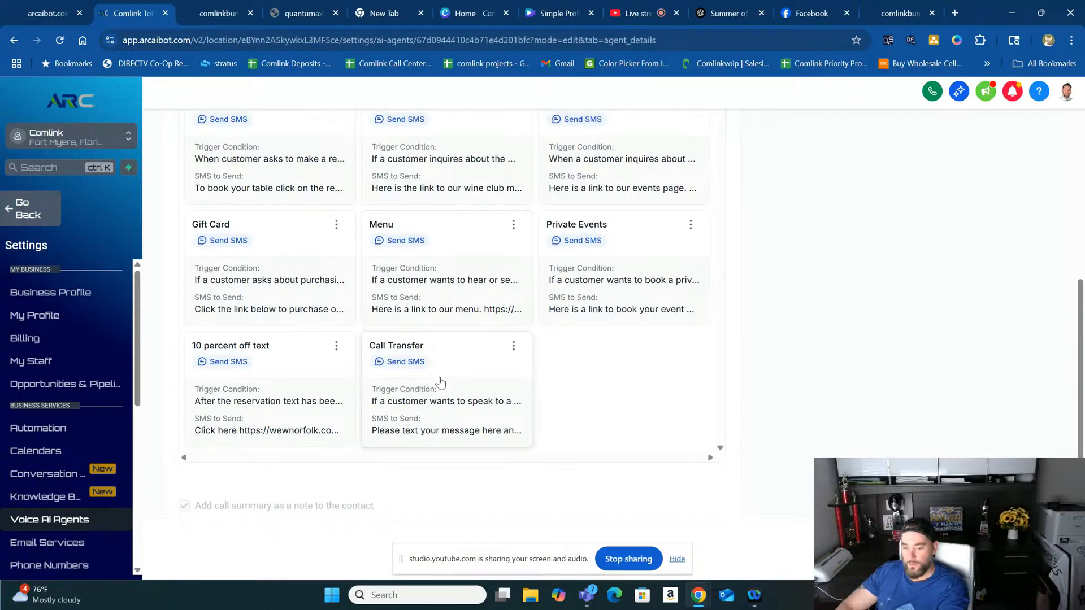
scroll(752, 357, up, 5)
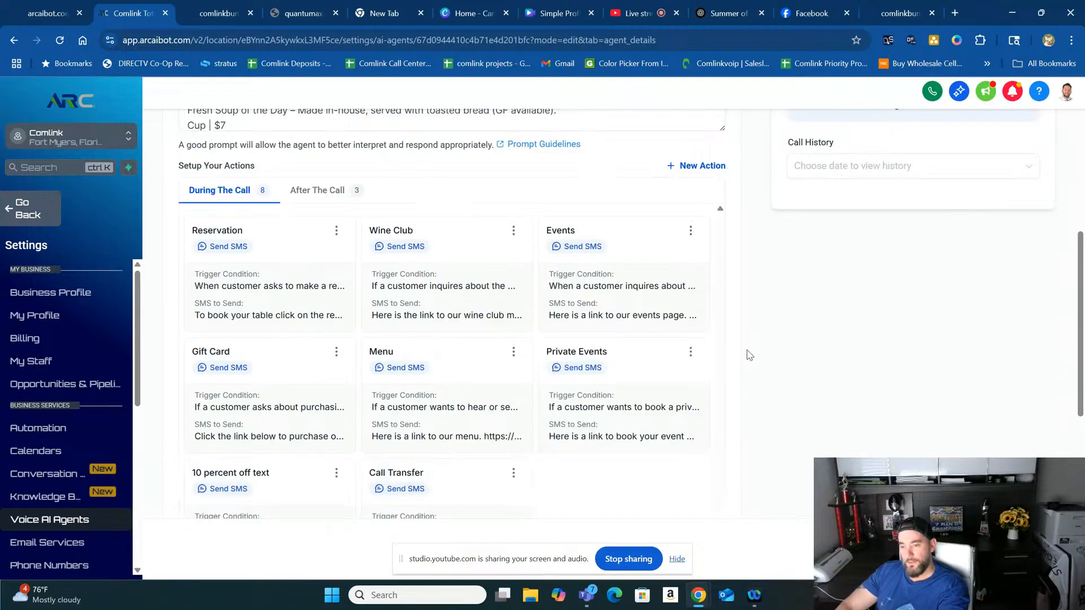
scroll(491, 305, up, 15)
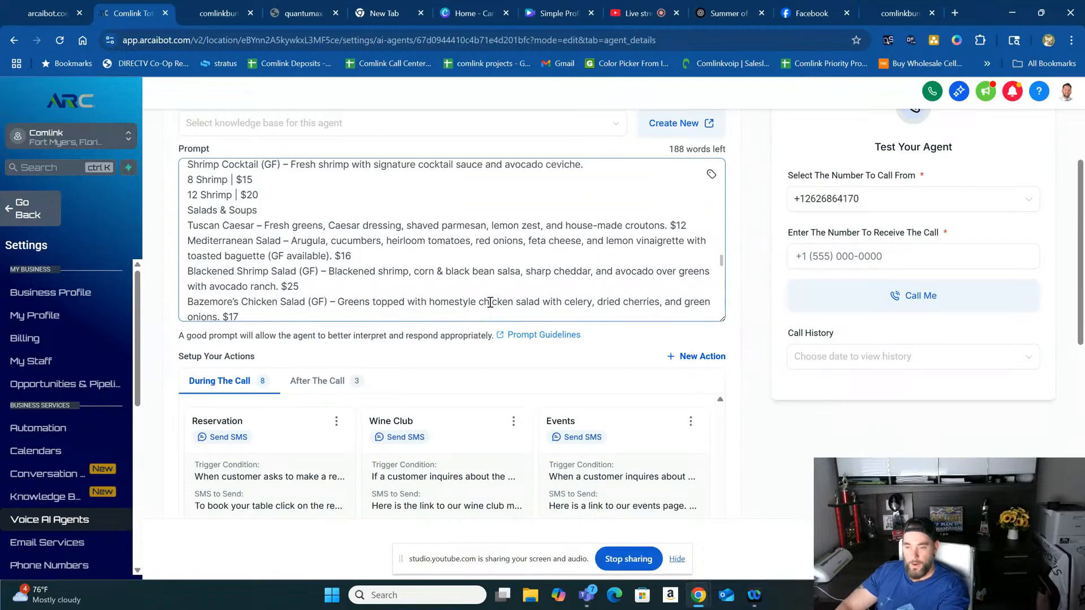
scroll(758, 221, up, 4)
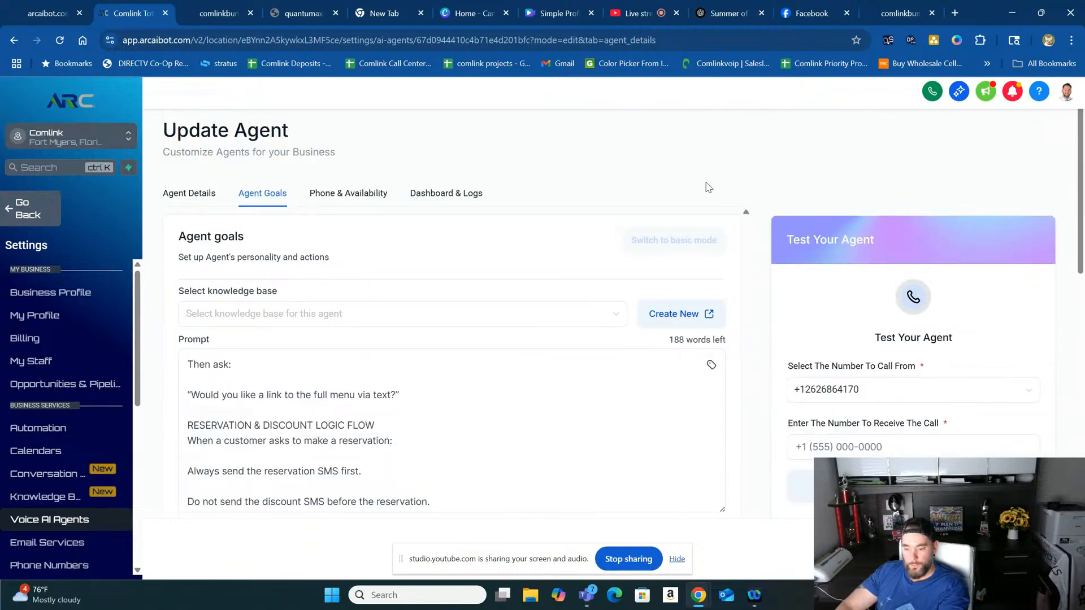
click(636, 17)
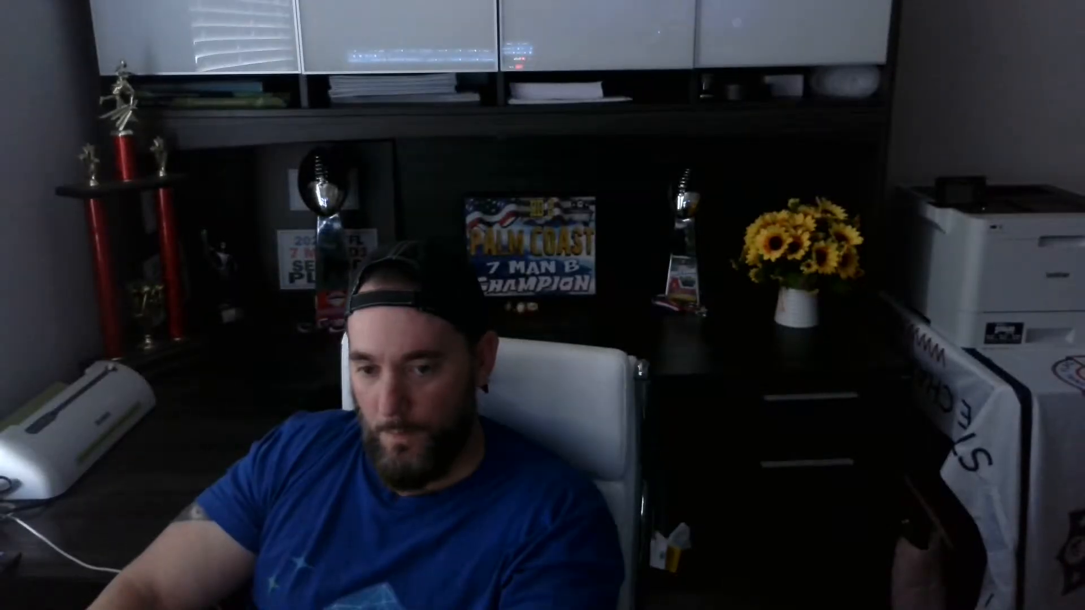